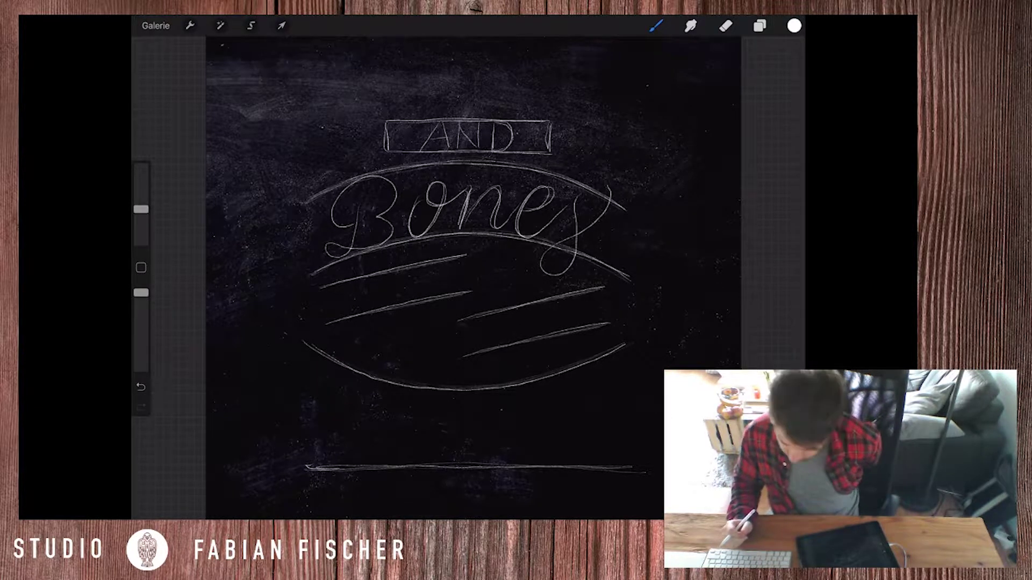
key("super+Tab")
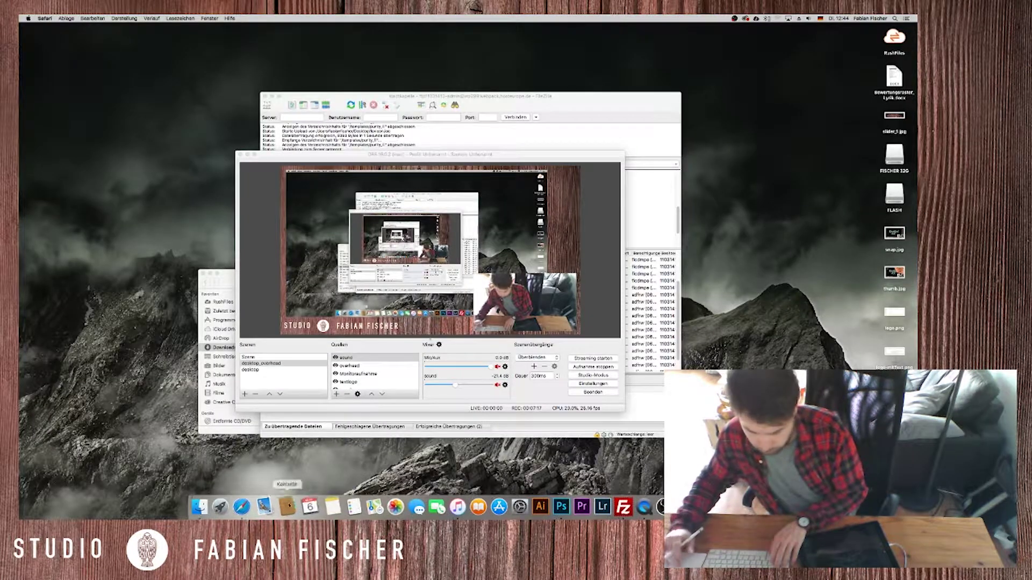
key("super+Tab")
key("super+Tab")
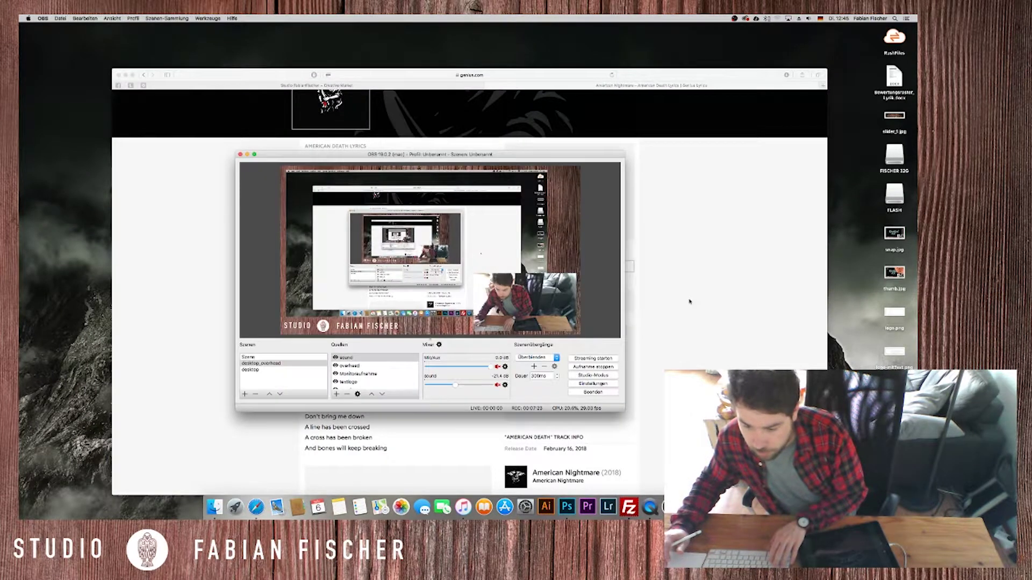
key("super+Tab")
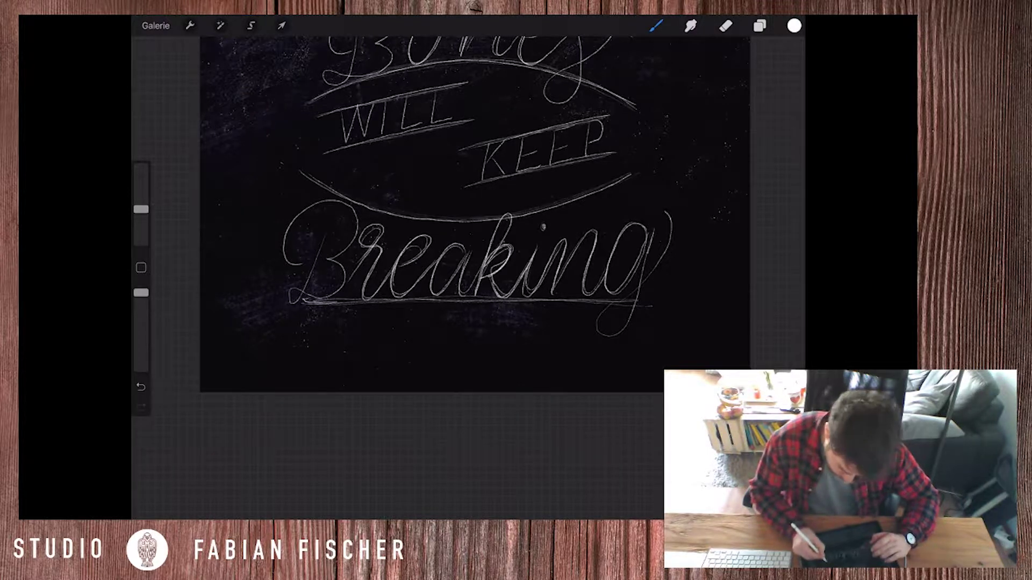
- Lasso the word Breaking and transform it to adjust its placement
scroll(468, 253, "down", 5)
left_click_drag(344, 236, 400, 232)
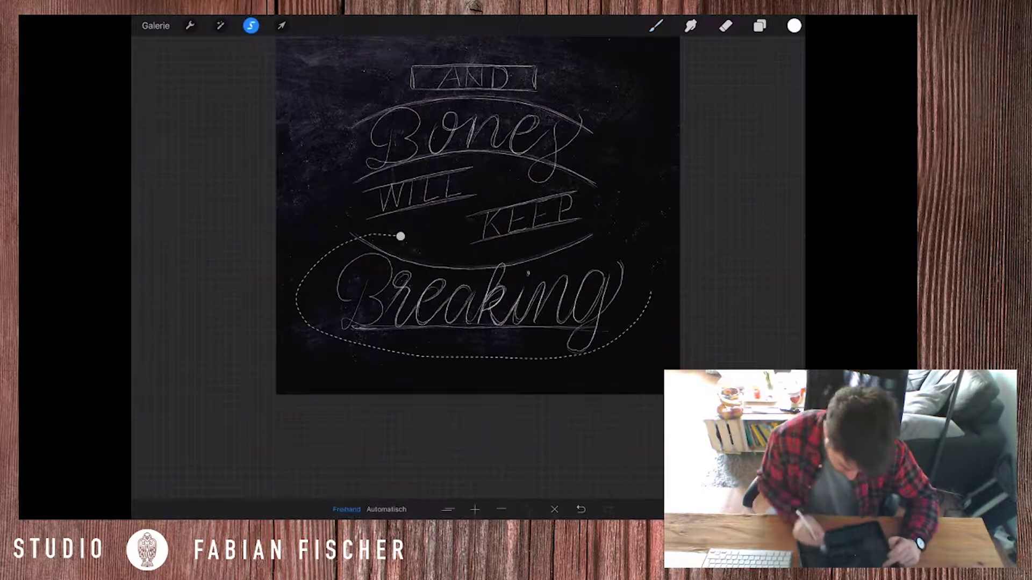
left_click(281, 26)
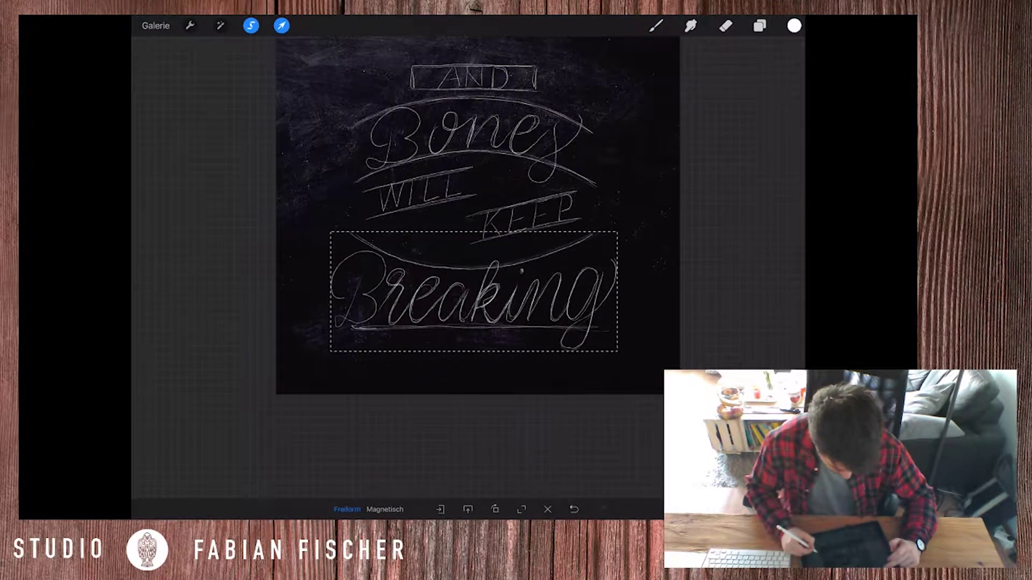
key("b")
scroll(489, 252, "up", 5)
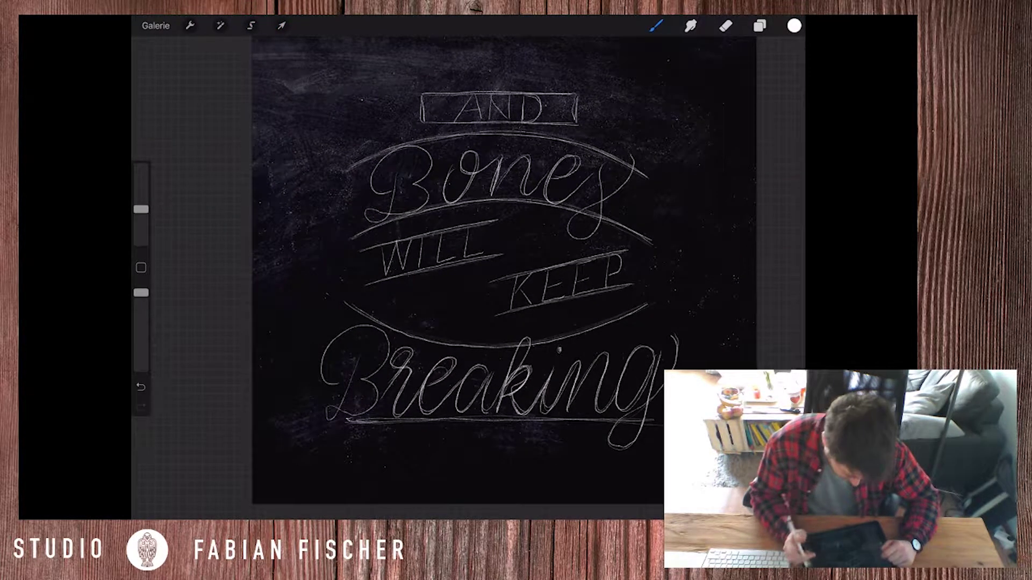
- Add a new layer, Ebene 8, on top of the layer stack
left_click(759, 25)
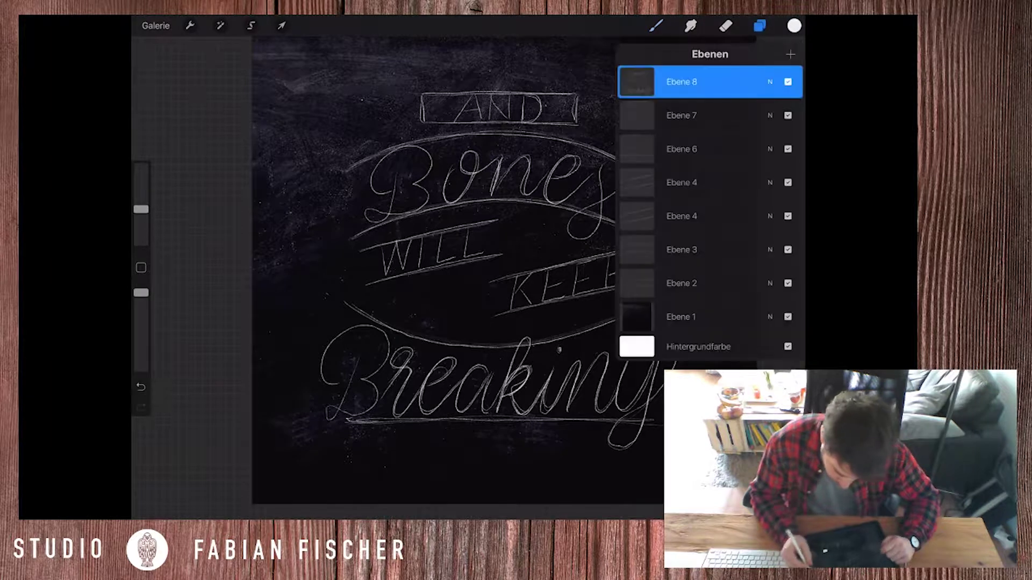
left_click(790, 51)
left_click(760, 25)
scroll(516, 252, "up", 2)
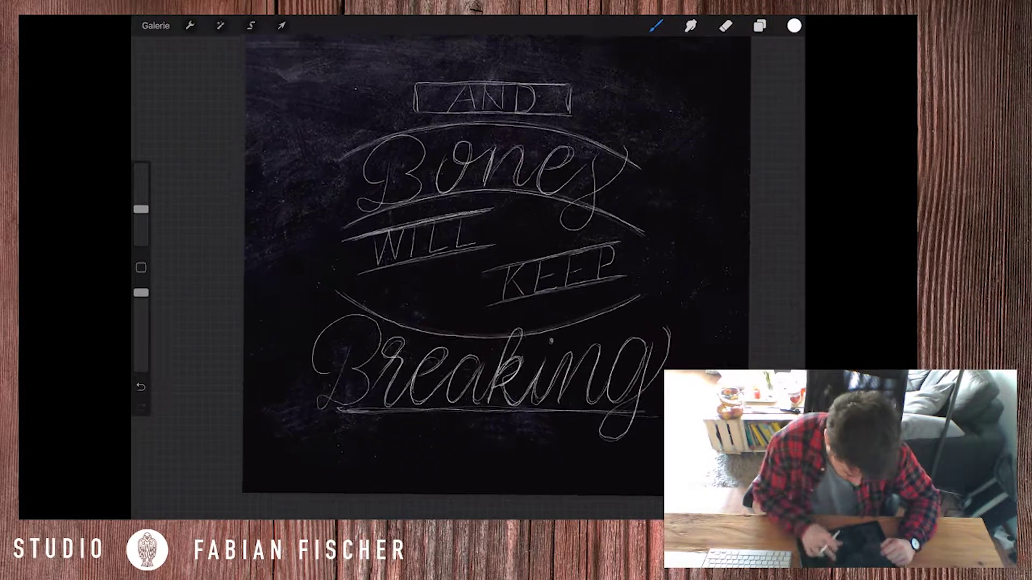
scroll(489, 263, "down", 3)
- Sketch the ribbon edges around WILL and the KEEP ribbon's left and bottom edges, undoing misses
mouse_move(345, 281)
left_mouse_down()
mouse_move(490, 246)
mouse_move(337, 241)
left_mouse_up()
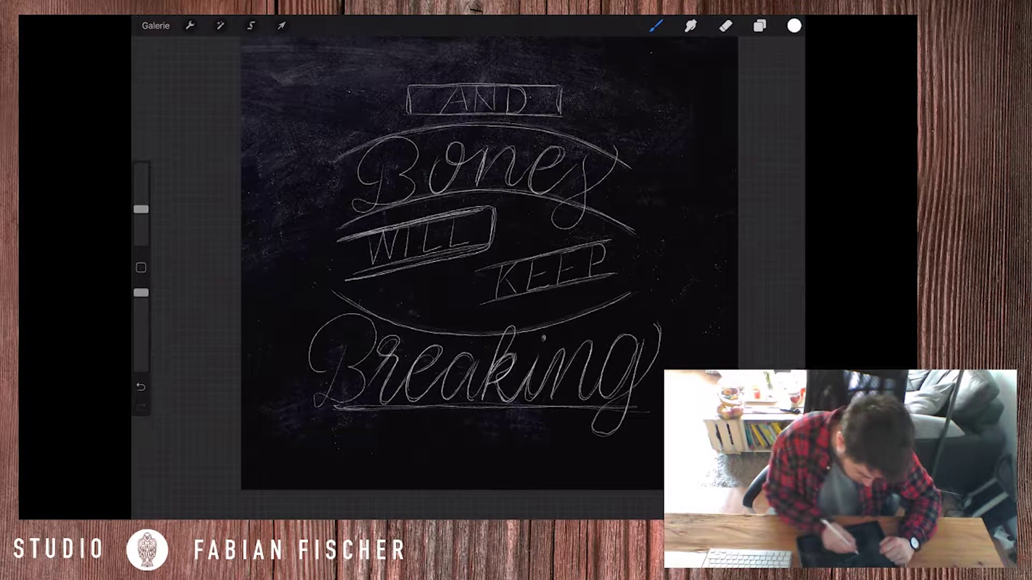
key("ctrl+z")
mouse_move(337, 241)
left_mouse_down()
mouse_move(345, 279)
mouse_move(620, 235)
left_mouse_up()
left_click_drag(477, 272, 596, 284)
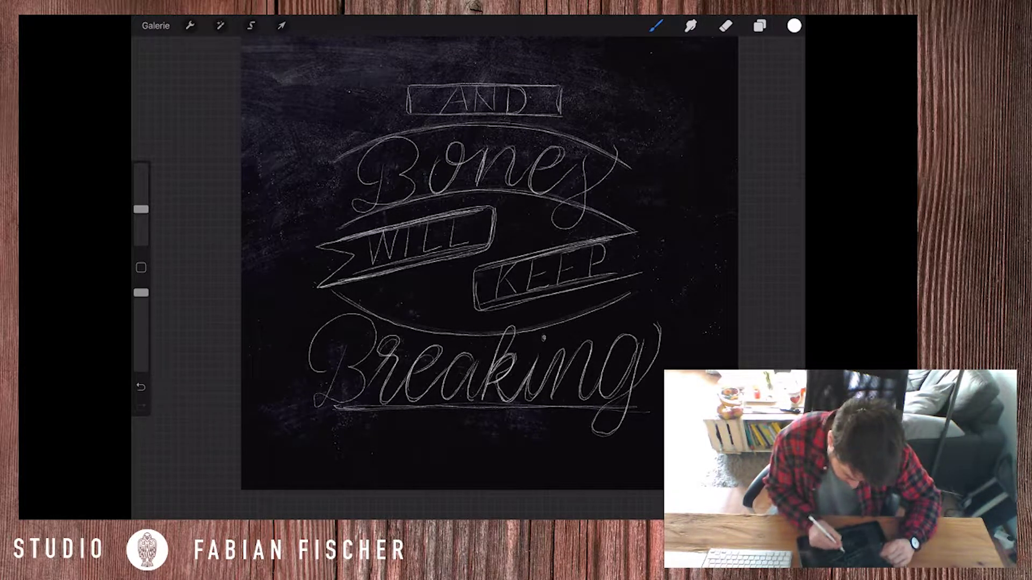
left_click_drag(476, 268, 607, 280)
key("ctrl+z")
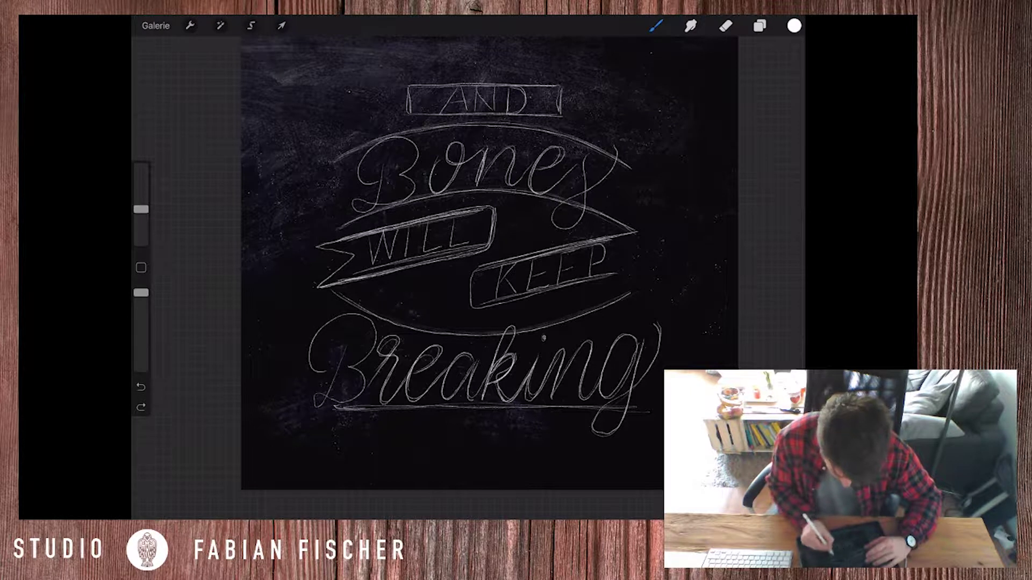
left_click_drag(479, 307, 652, 264)
key("ctrl+z")
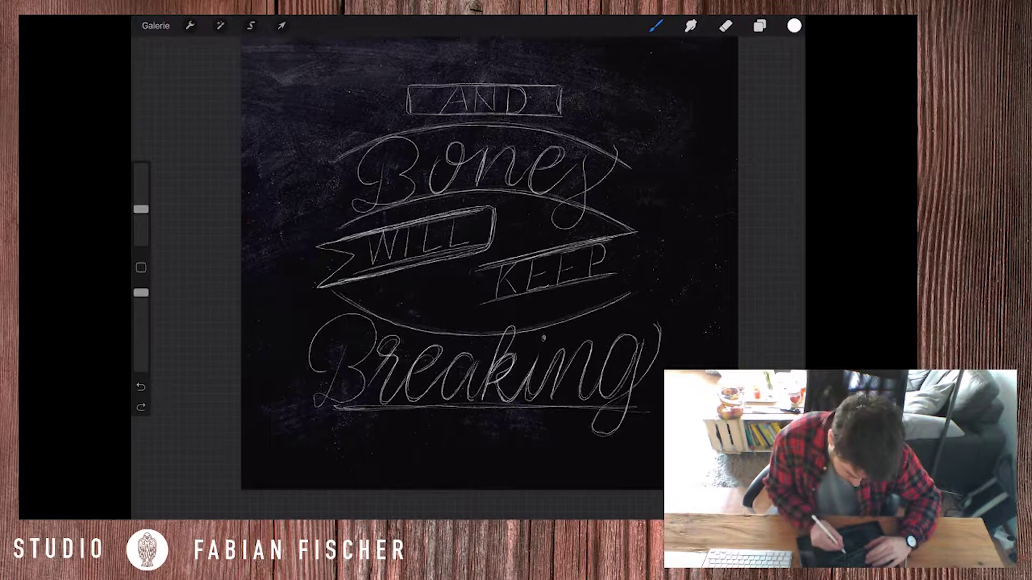
mouse_move(473, 268)
left_mouse_down()
mouse_move(468, 310)
mouse_move(633, 274)
mouse_move(656, 253)
mouse_move(664, 263)
mouse_move(632, 273)
left_mouse_up()
key("ctrl+z")
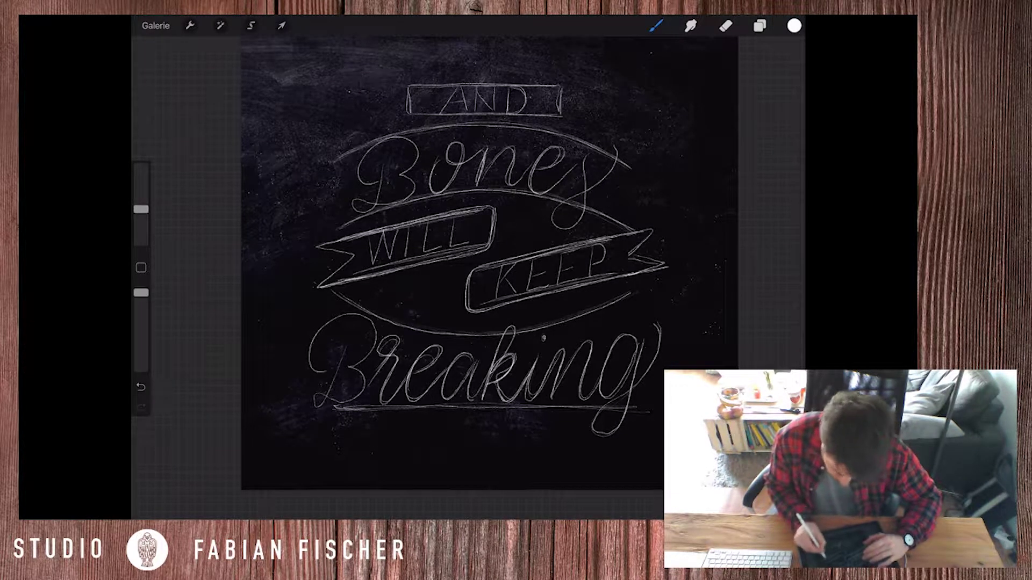
- Try several fold strokes linking the WILL and KEEP ribbons, undoing and restoring attempts
scroll(489, 264, "down", 3)
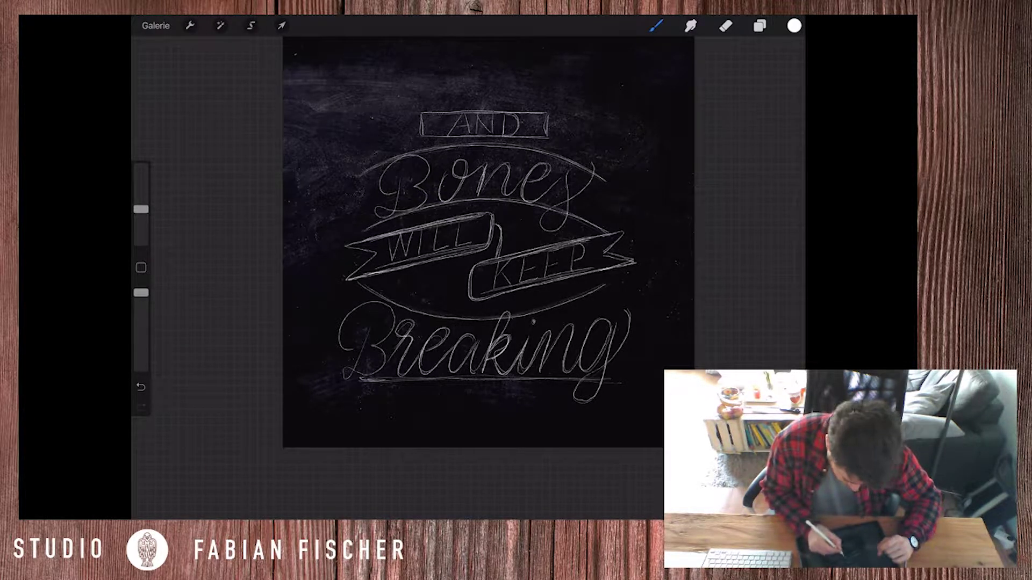
left_click_drag(462, 254, 460, 291)
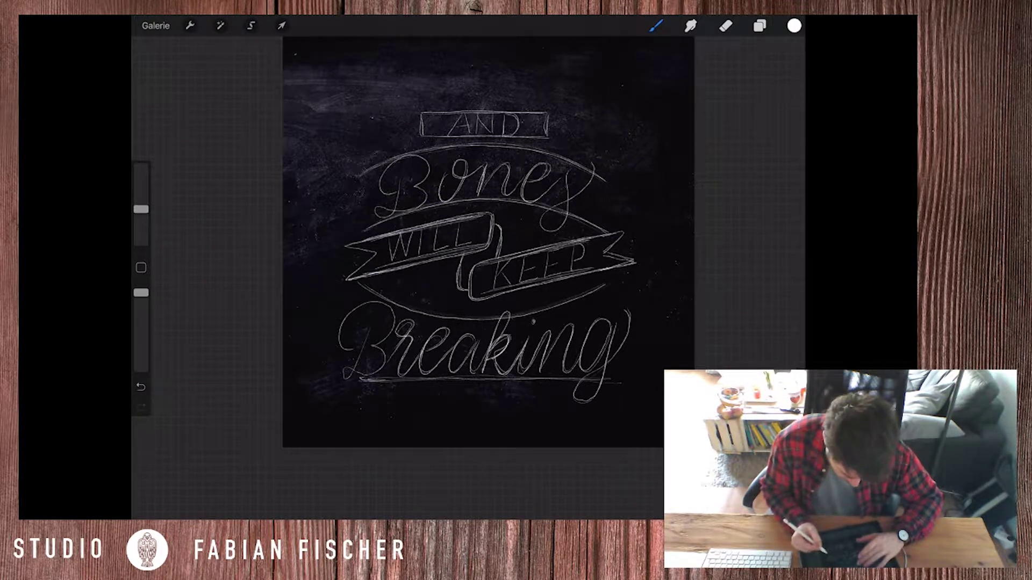
key("ctrl+z")
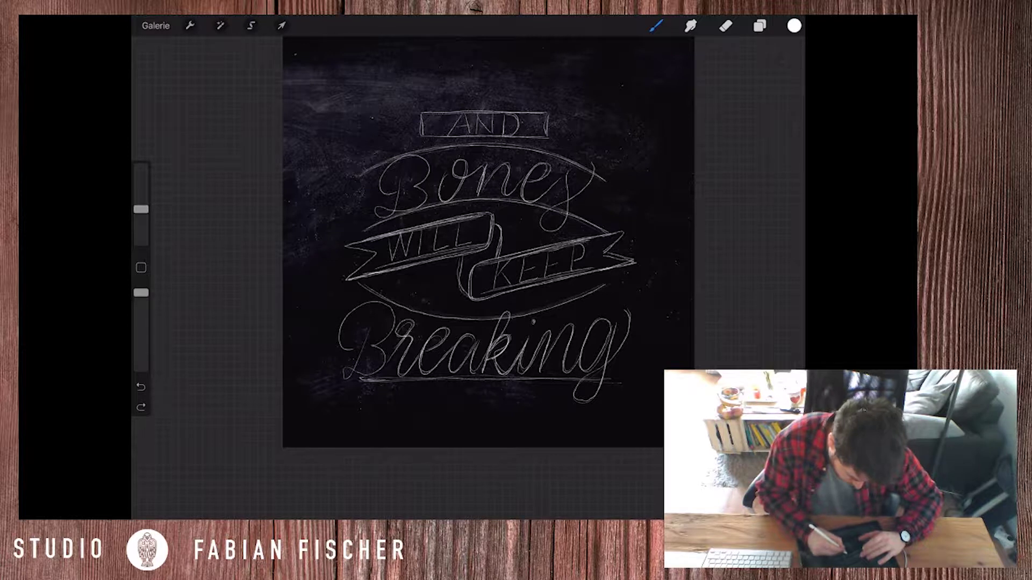
left_click_drag(461, 255, 458, 278)
key("ctrl+z")
key("ctrl+z")
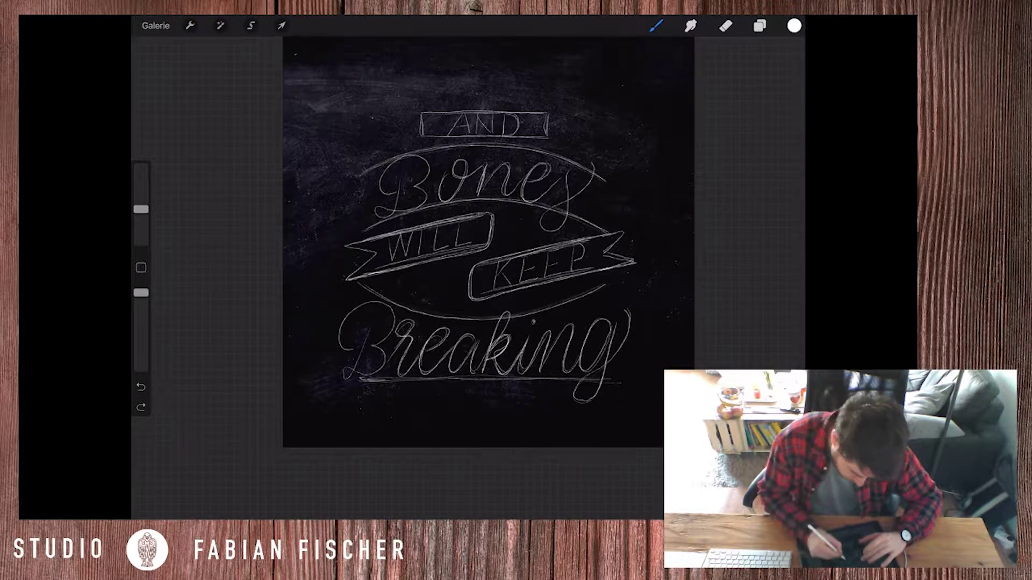
mouse_move(498, 215)
left_mouse_down()
mouse_move(503, 240)
mouse_move(452, 293)
mouse_move(474, 300)
left_mouse_up()
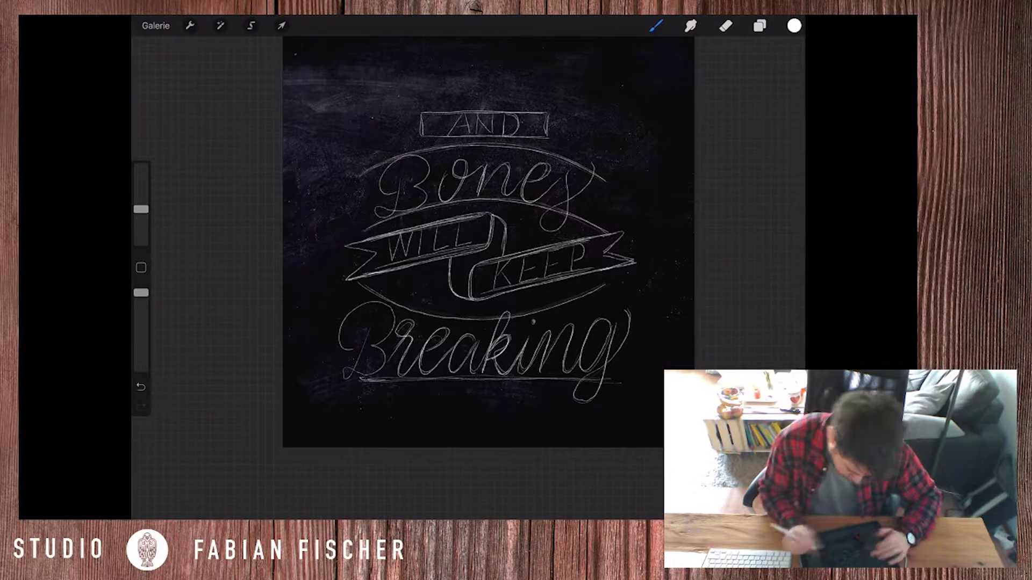
key("ctrl+z")
key("ctrl+z")
key("ctrl+z")
mouse_move(493, 220)
left_mouse_down()
mouse_move(507, 253)
mouse_move(449, 295)
left_mouse_up()
key("ctrl+z")
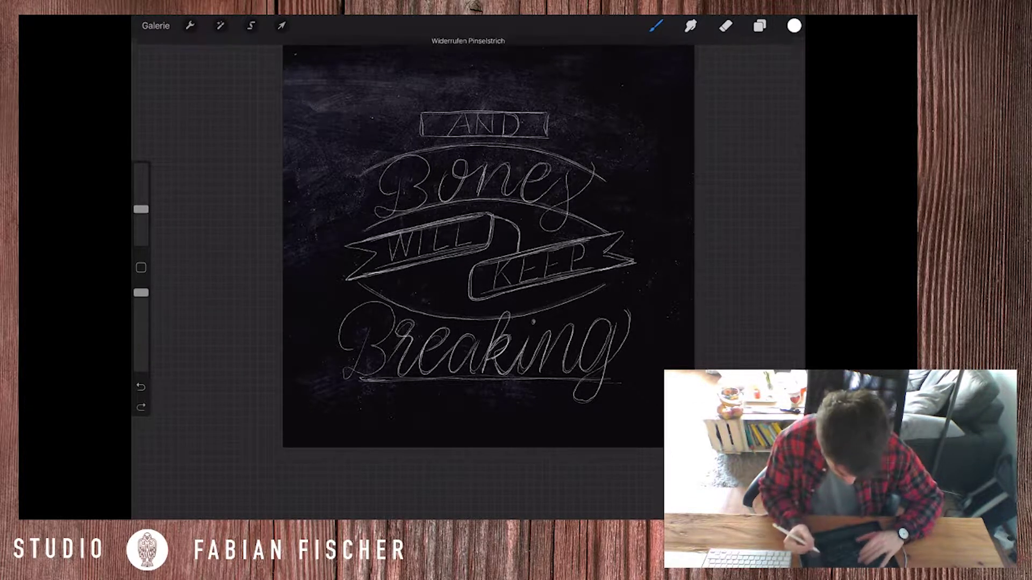
key("ctrl+z")
key("ctrl+shift+z")
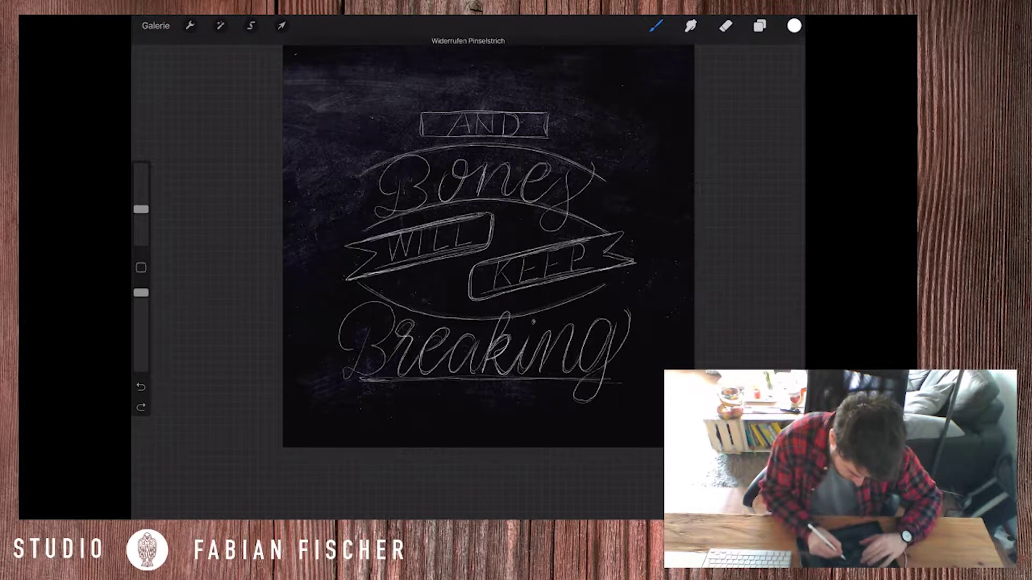
key("ctrl+shift+z")
- Redraw the fold stroke under KEEP and erase its stray ends
left_click_drag(448, 259, 467, 296)
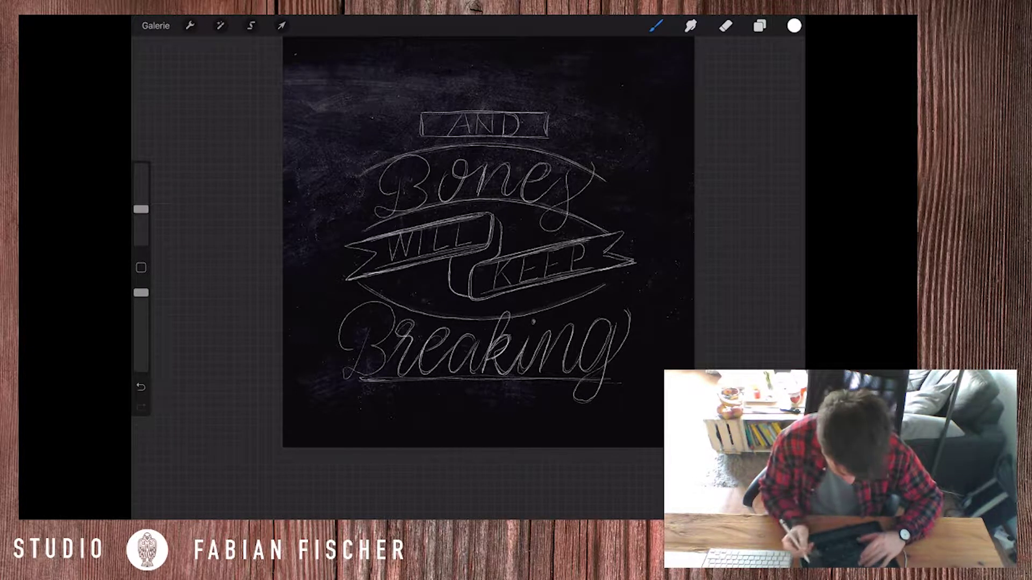
key("ctrl+z")
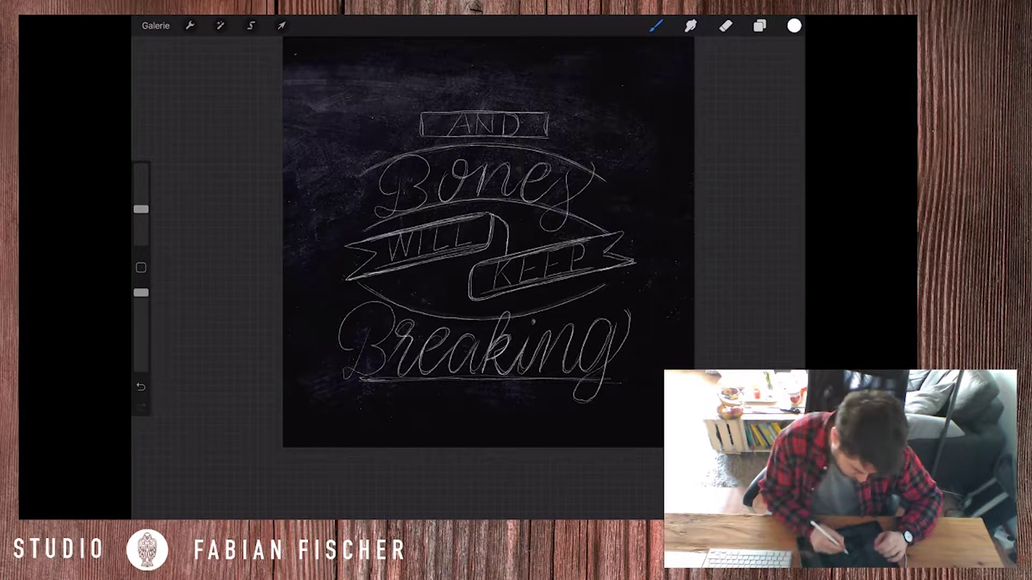
left_click_drag(448, 259, 467, 297)
key("ctrl+z")
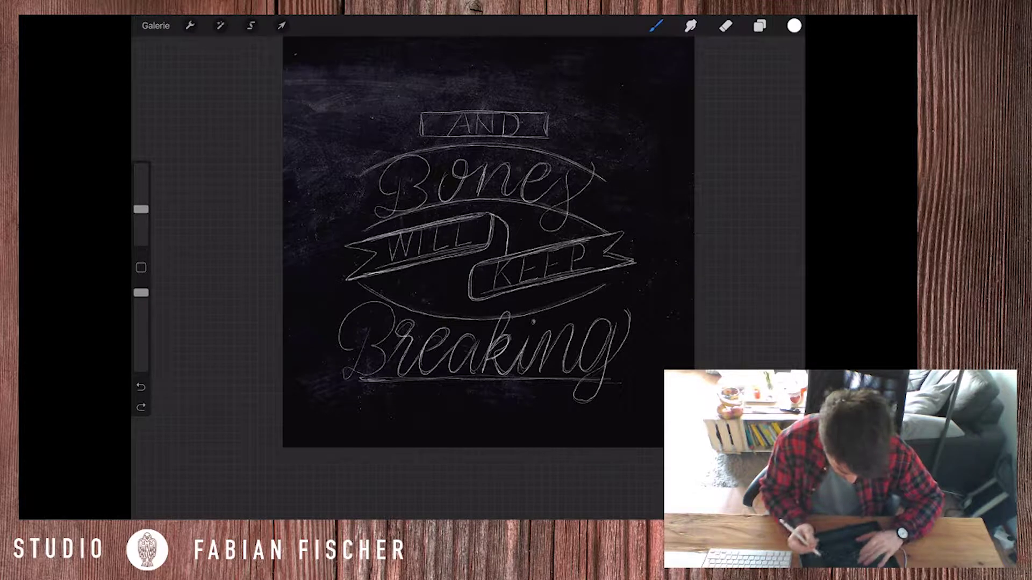
key("ctrl+z")
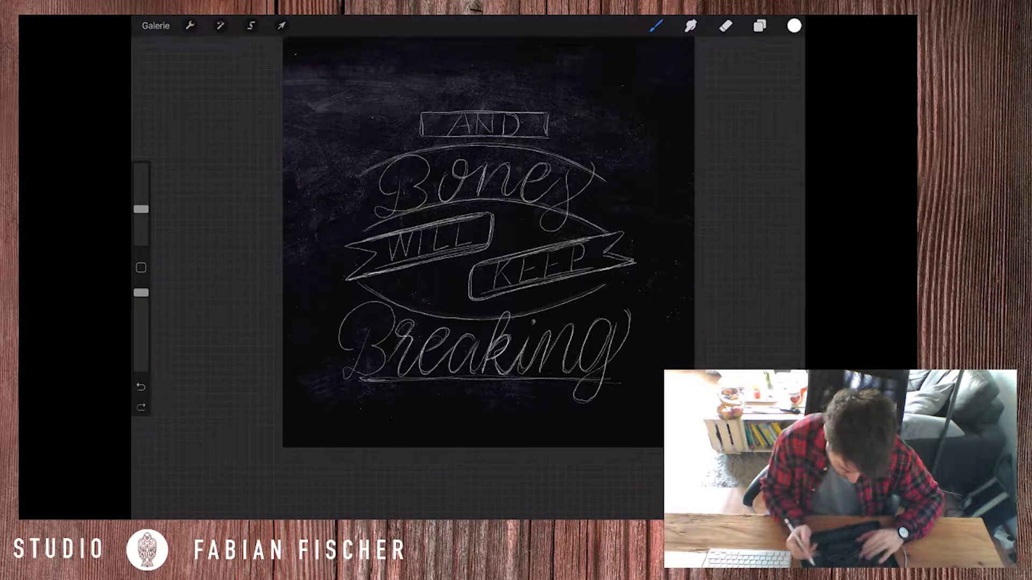
key("e")
left_click_drag(468, 295, 484, 299)
key("b")
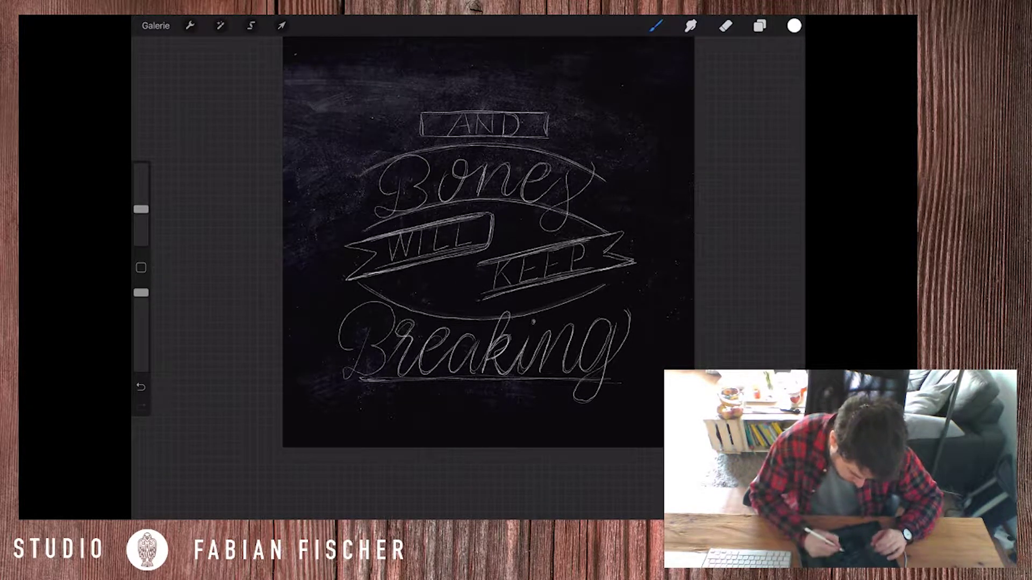
- Undo the recent curved fold strokes and redraw a short sketch line on the twist
key("ctrl+z")
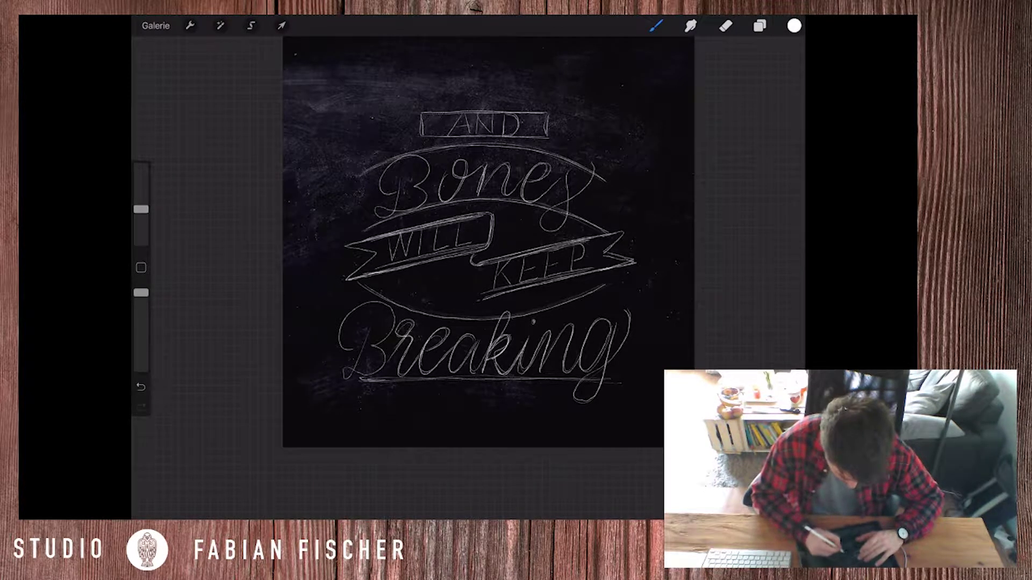
key("ctrl+z")
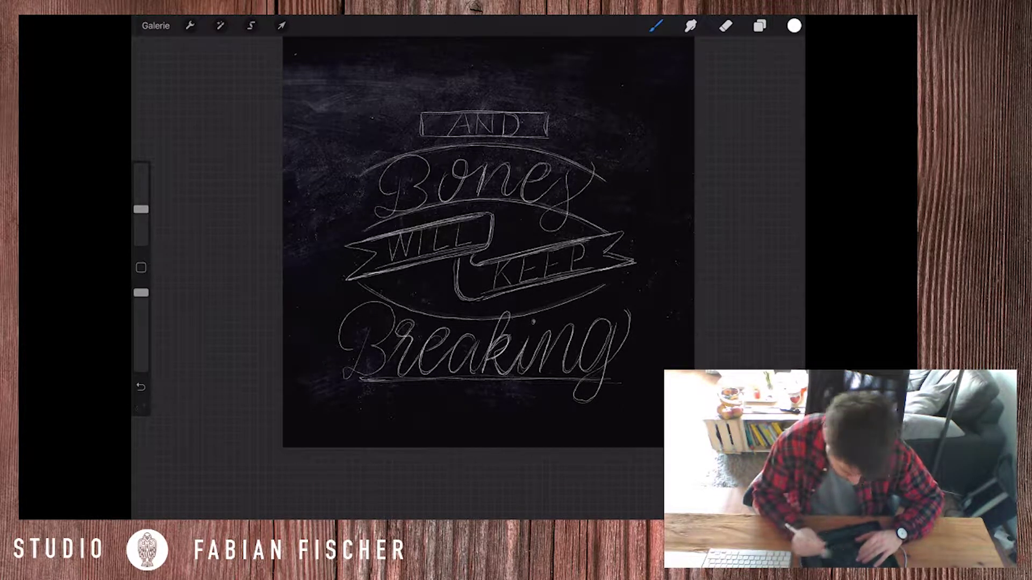
key("e")
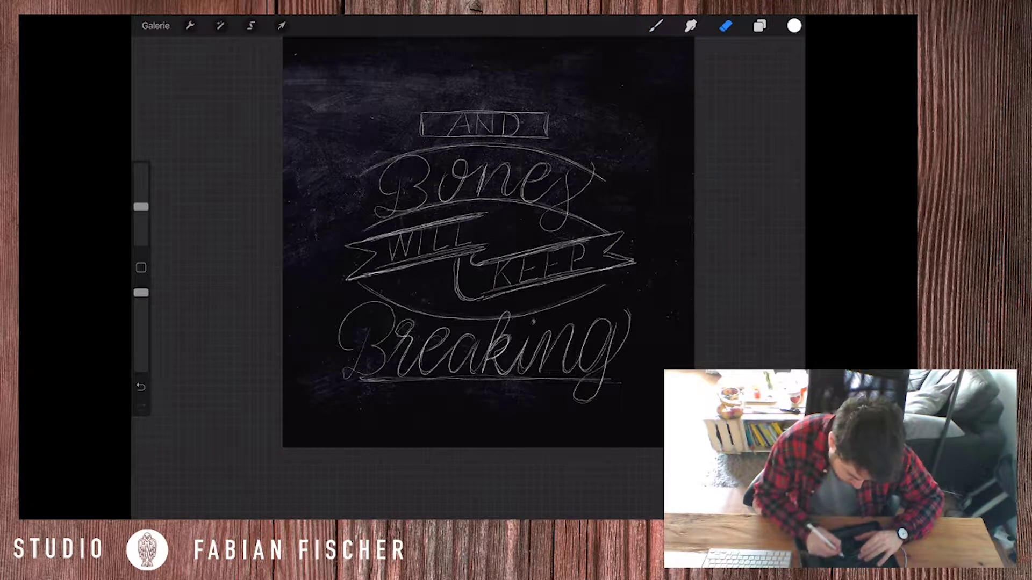
key("b")
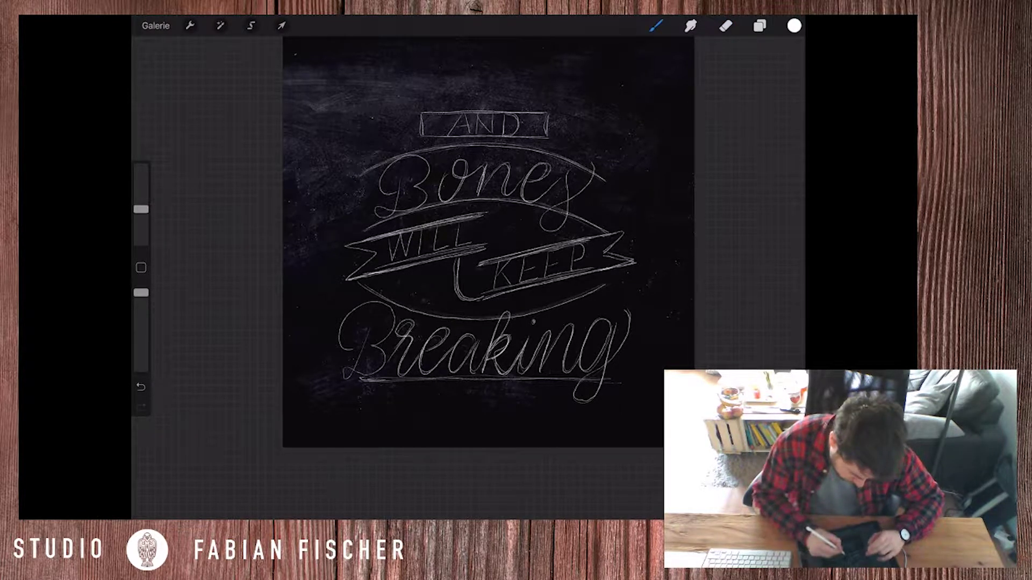
key("ctrl+z")
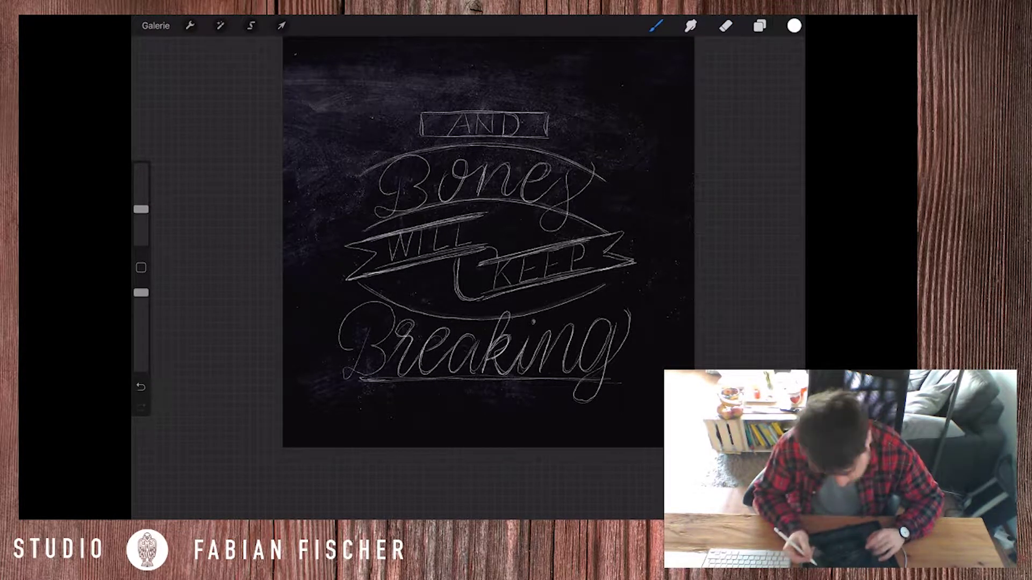
key("ctrl+z")
left_click_drag(499, 218, 506, 238)
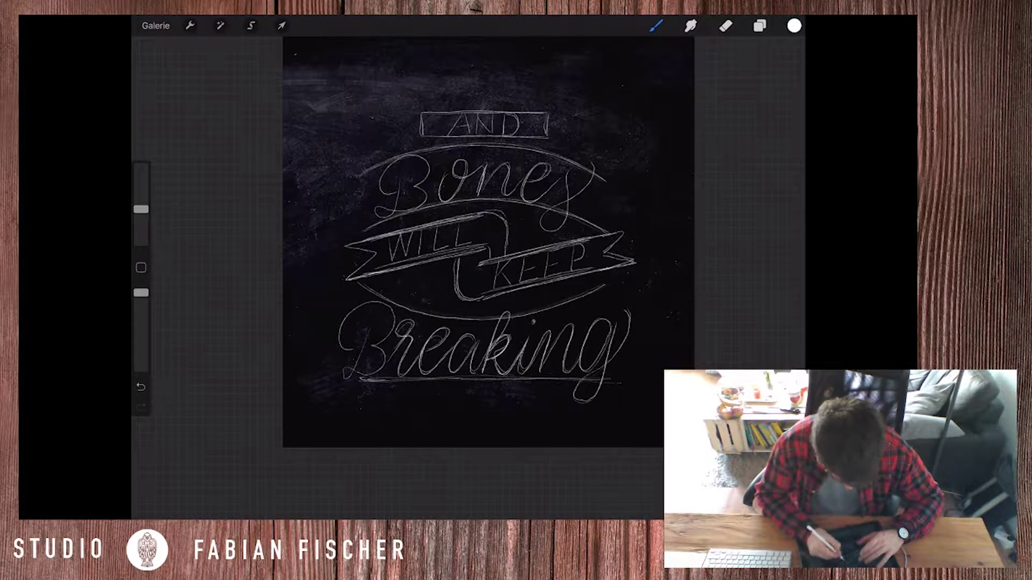
- Erase and redraw the twist curve linking WILL and KEEP more boldly
left_click(725, 25)
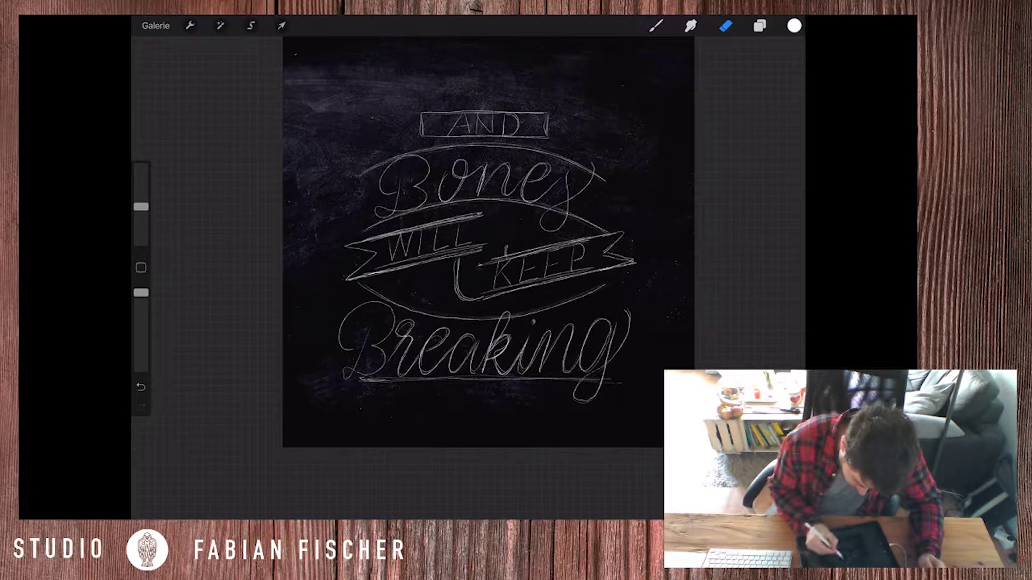
left_click_drag(503, 221, 457, 264)
key("ctrl+z")
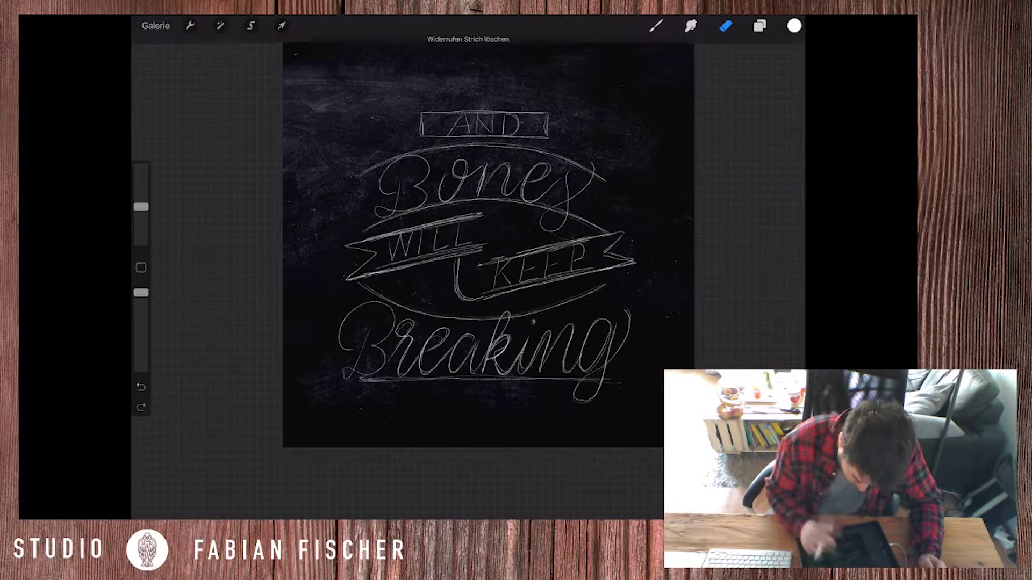
left_click(655, 25)
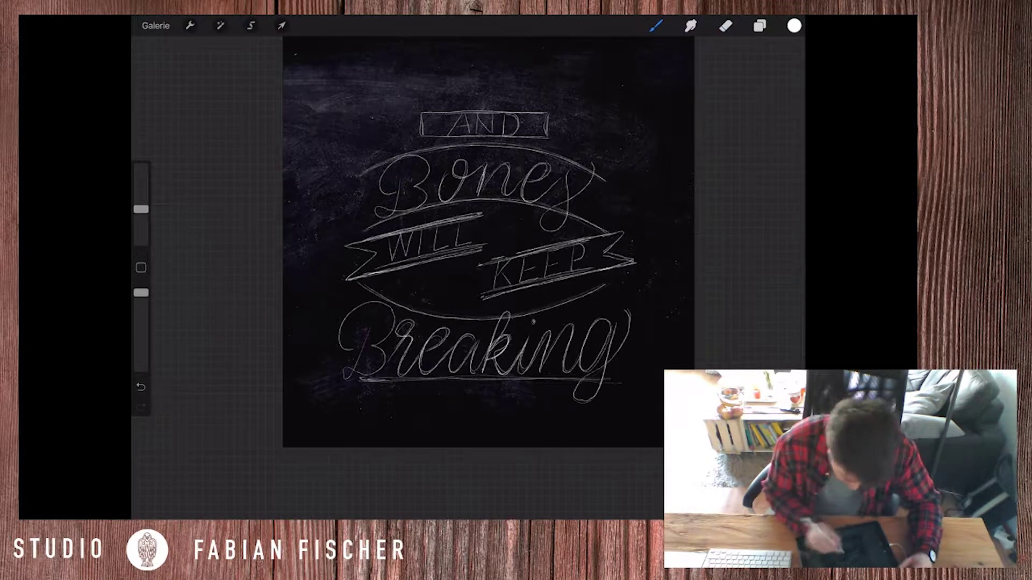
left_click_drag(459, 250, 507, 259)
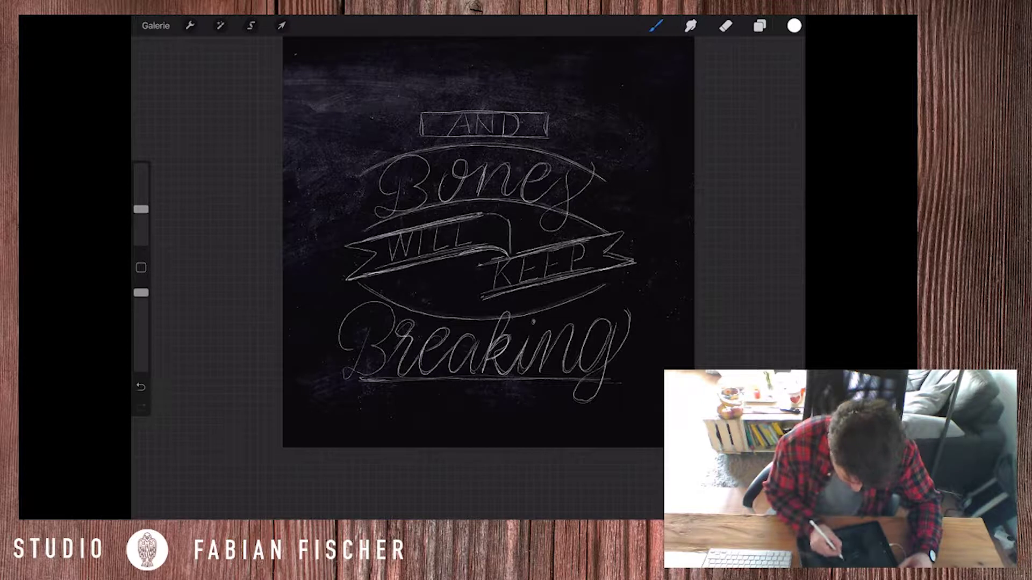
left_click_drag(470, 218, 509, 255)
mouse_move(470, 217)
left_mouse_down()
mouse_move(510, 236)
mouse_move(458, 264)
mouse_move(455, 293)
mouse_move(492, 295)
left_mouse_up()
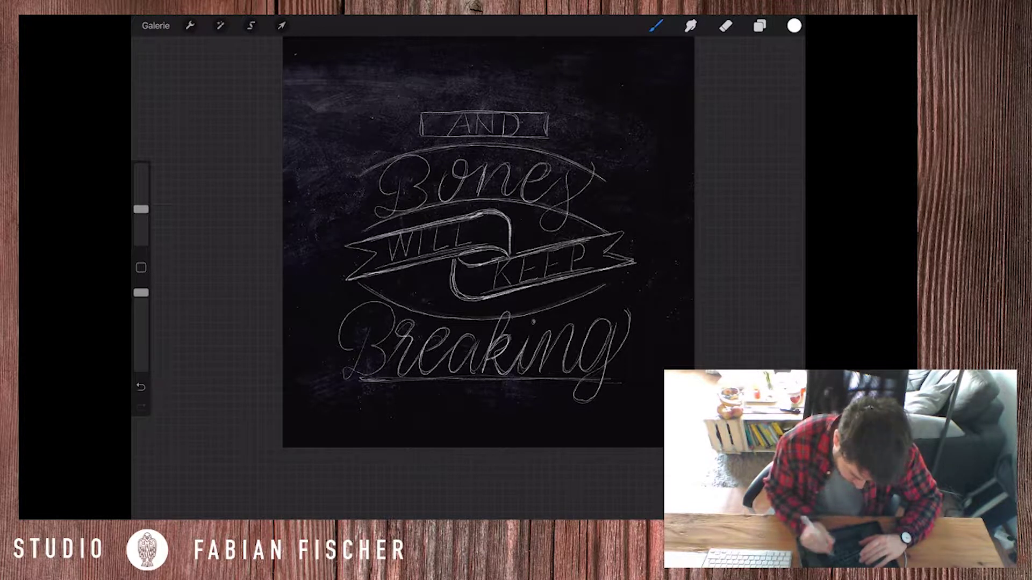
left_click_drag(460, 263, 534, 253)
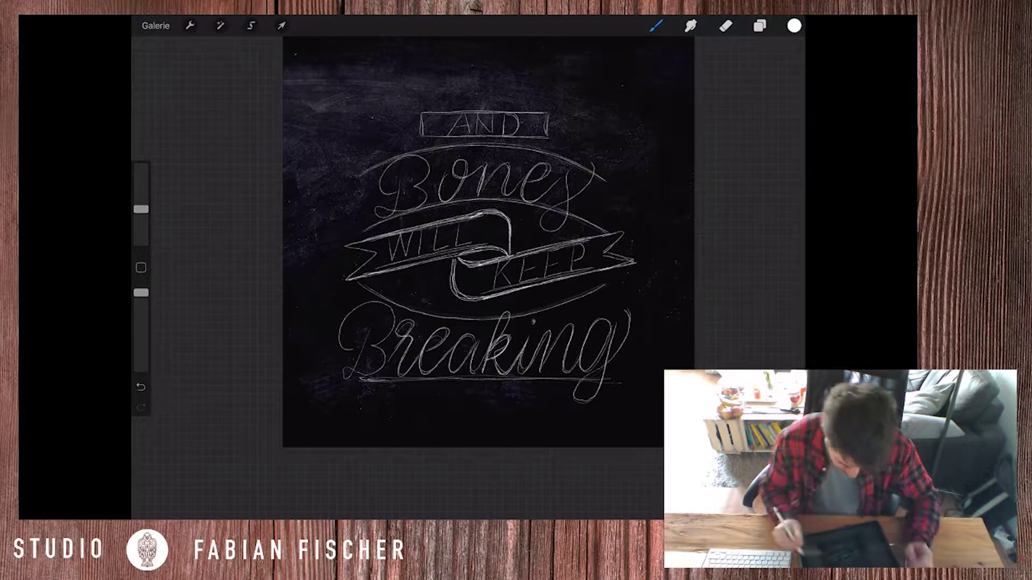
- Enlarge the brush and shade the left WILL part of the ribbon solid white
left_click_drag(141, 209, 140, 172)
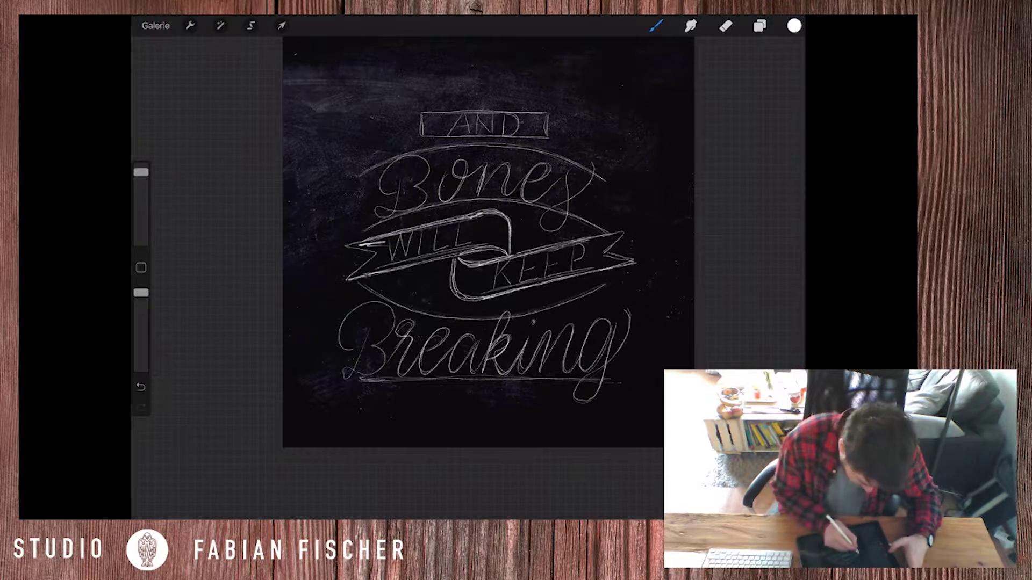
mouse_move(400, 235)
left_mouse_down()
mouse_move(346, 245)
mouse_move(386, 254)
mouse_move(508, 196)
mouse_move(438, 246)
left_mouse_up()
left_click_drag(478, 216, 384, 283)
mouse_move(440, 250)
left_mouse_down()
mouse_move(395, 280)
mouse_move(403, 304)
left_mouse_up()
left_click_drag(475, 256, 401, 312)
left_click_drag(528, 223, 533, 232)
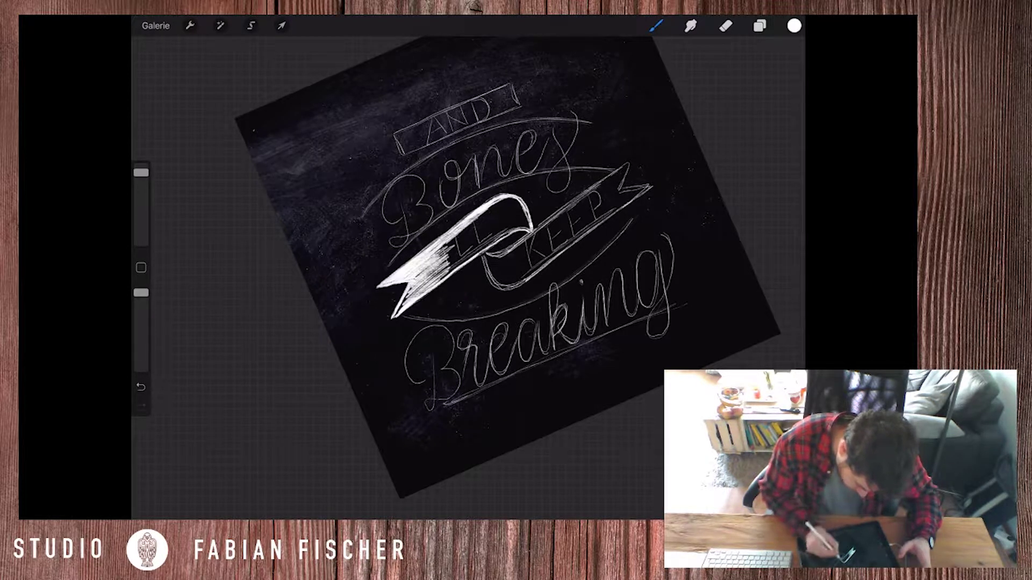
left_click_drag(141, 172, 141, 166)
mouse_move(505, 210)
left_mouse_down()
mouse_move(451, 248)
mouse_move(429, 285)
mouse_move(430, 264)
left_mouse_up()
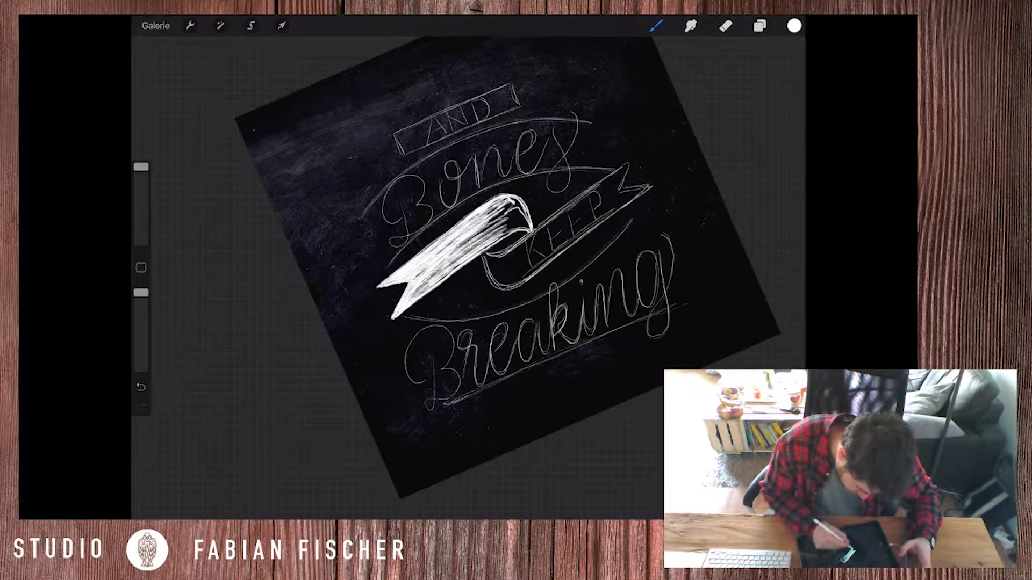
left_click_drag(505, 210, 420, 292)
key("ctrl+z")
- Add white shading and short chalk strokes to the ribbon's curled top end
left_click_drag(508, 213, 450, 261)
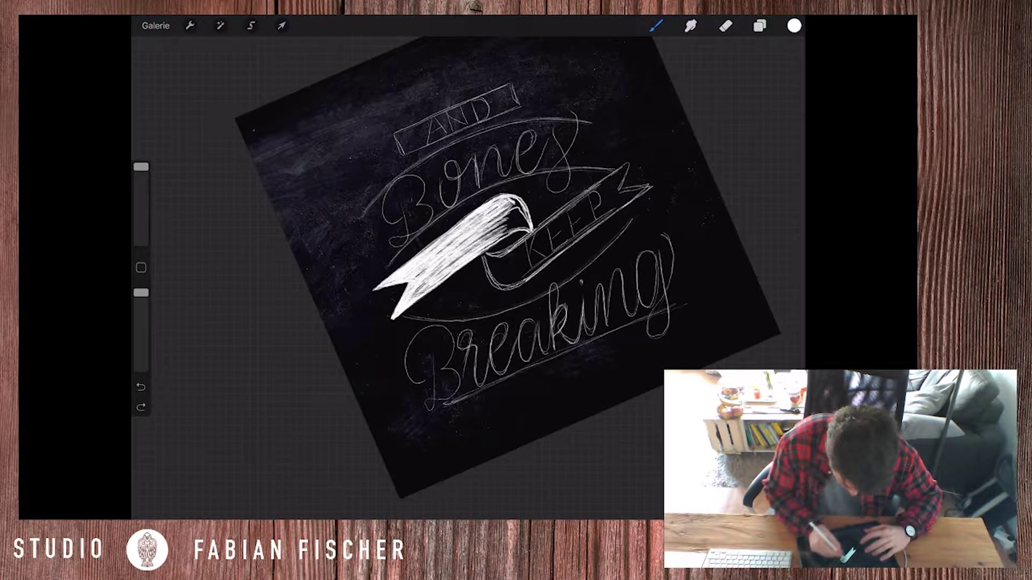
mouse_move(518, 199)
left_mouse_down()
mouse_move(490, 232)
mouse_move(493, 266)
left_mouse_up()
mouse_move(496, 215)
left_mouse_down()
mouse_move(490, 253)
mouse_move(480, 232)
mouse_move(480, 257)
left_mouse_up()
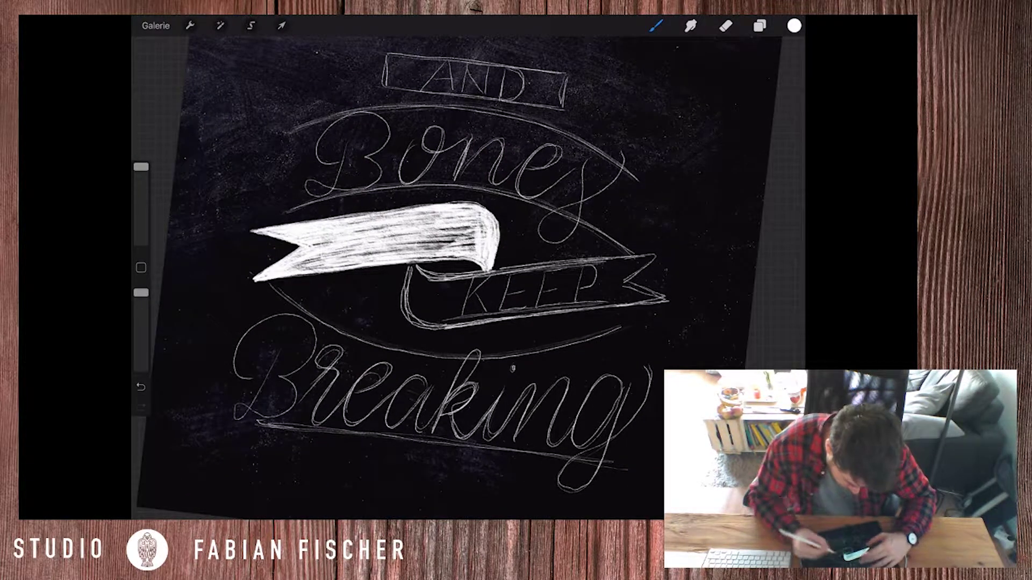
left_click_drag(520, 204, 470, 240)
left_click_drag(526, 194, 386, 293)
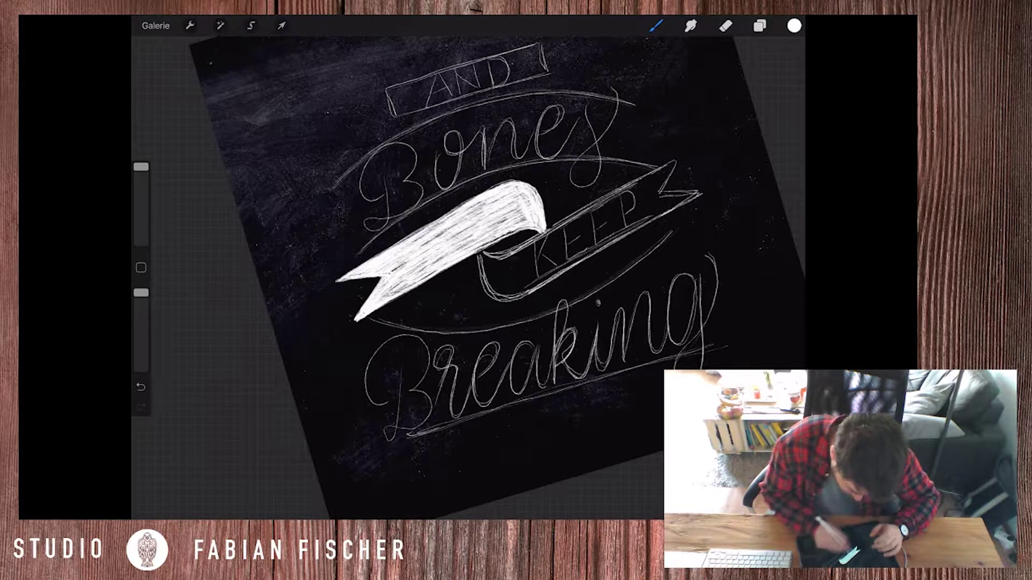
- Brighten the ribbon's upper edge, curl edge, band under KEEP and right tail notch
left_click_drag(483, 256, 641, 181)
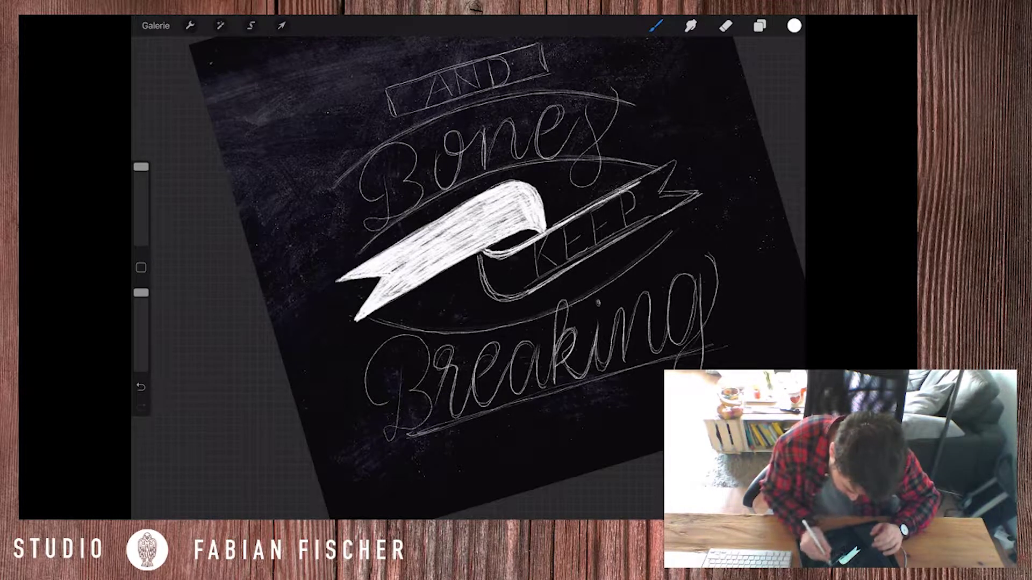
left_click_drag(559, 223, 678, 155)
left_click_drag(506, 248, 578, 214)
mouse_move(478, 255)
left_mouse_down()
mouse_move(507, 301)
mouse_move(548, 301)
mouse_move(586, 256)
left_mouse_up()
left_click_drag(538, 287, 687, 200)
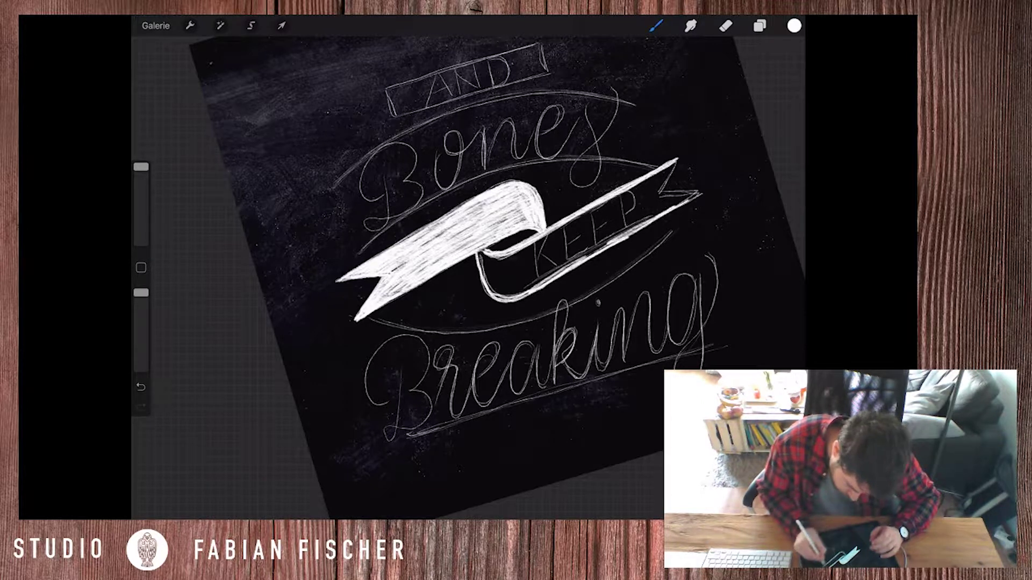
mouse_move(621, 240)
left_mouse_down()
mouse_move(700, 195)
mouse_move(652, 224)
left_mouse_up()
left_click_drag(678, 160, 662, 191)
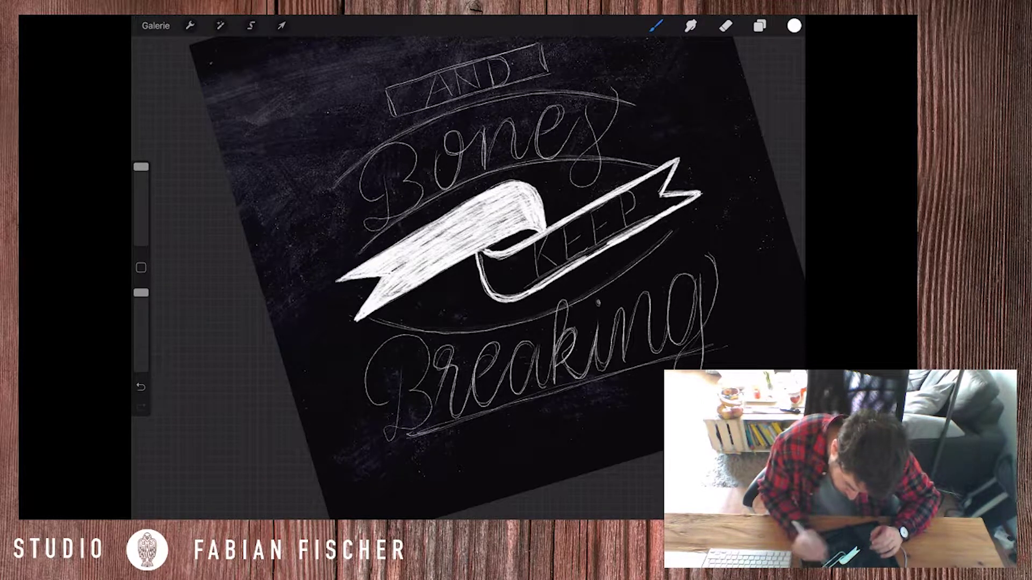
mouse_move(519, 264)
left_mouse_down()
mouse_move(480, 253)
mouse_move(502, 298)
left_mouse_up()
- Hatch the ribbon's curl, the band around KEEP and its right tail in white chalk
key("ctrl+z")
mouse_move(489, 258)
left_mouse_down()
mouse_move(497, 282)
mouse_move(527, 244)
left_mouse_up()
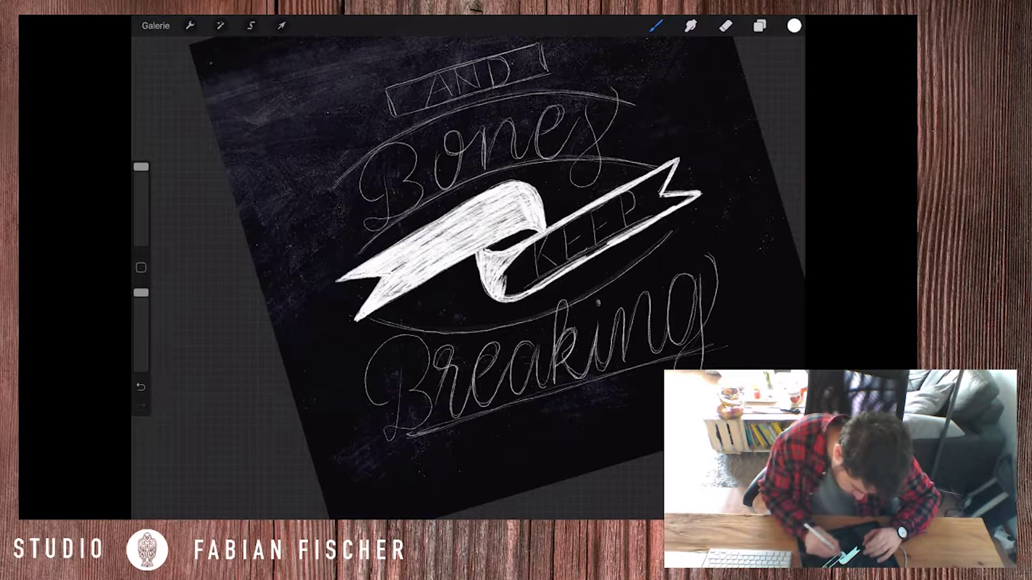
mouse_move(499, 290)
left_mouse_down()
mouse_move(540, 239)
mouse_move(542, 272)
mouse_move(564, 255)
mouse_move(556, 236)
mouse_move(594, 210)
left_mouse_up()
mouse_move(535, 260)
left_mouse_down()
mouse_move(593, 212)
mouse_move(612, 231)
left_mouse_up()
left_click_drag(540, 285, 605, 226)
left_click_drag(553, 253, 642, 185)
mouse_move(589, 236)
left_mouse_down()
mouse_move(648, 185)
mouse_move(661, 204)
mouse_move(671, 165)
left_mouse_up()
left_click_drag(639, 203, 665, 173)
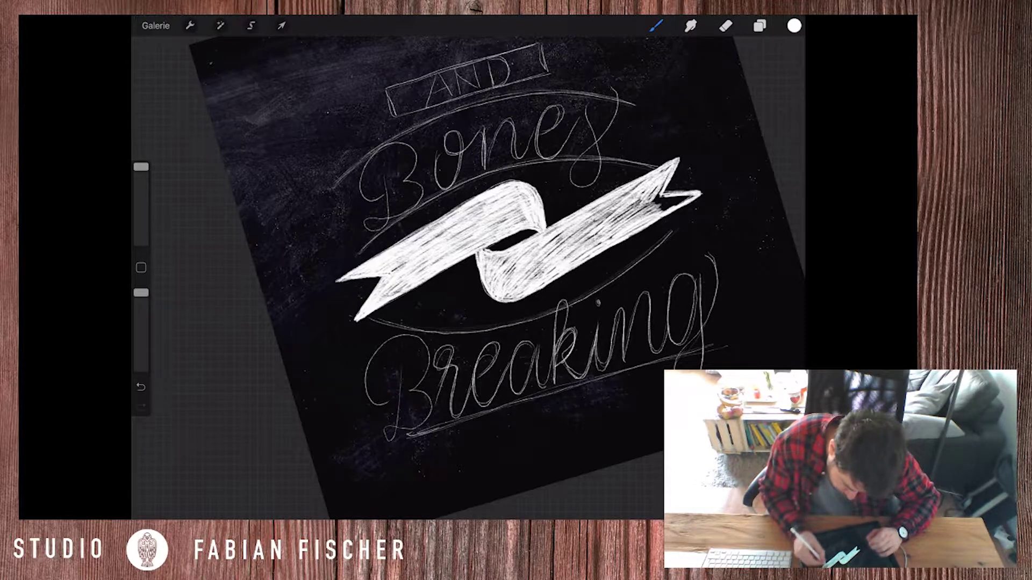
mouse_move(591, 228)
left_mouse_down()
mouse_move(645, 189)
mouse_move(695, 192)
left_mouse_up()
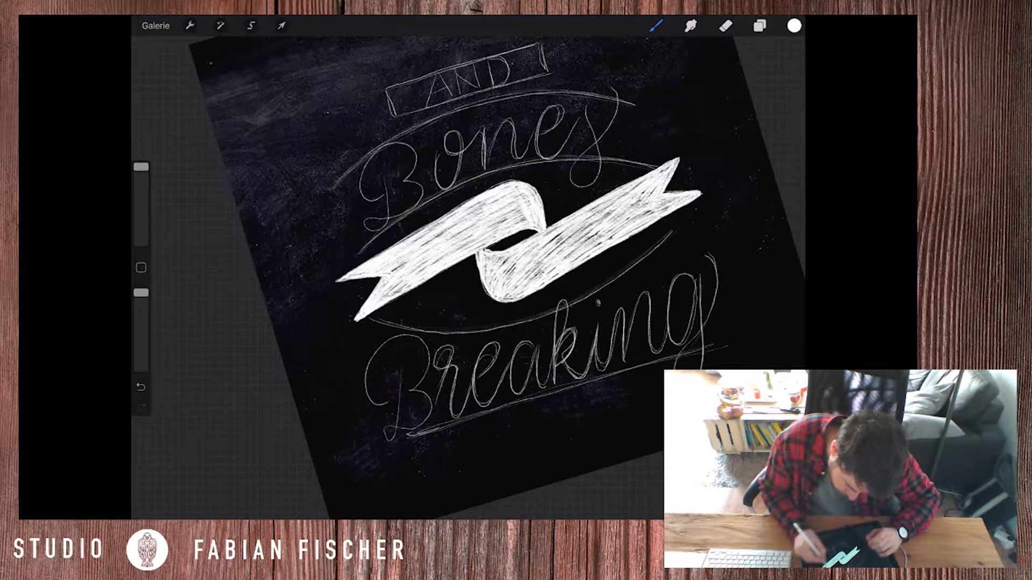
left_click_drag(629, 223, 693, 196)
mouse_move(548, 253)
left_mouse_down()
mouse_move(612, 210)
mouse_move(596, 217)
mouse_move(617, 228)
left_mouse_up()
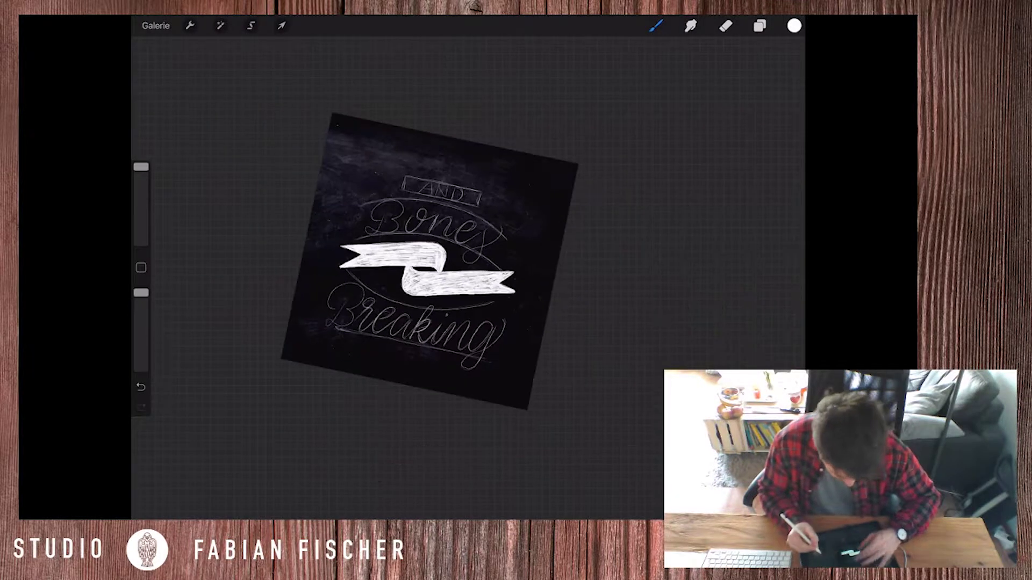
- Shrink the brush and ink the top of the A and the thick stem between A and N
scroll(467, 269, "down", 3)
left_click(760, 25)
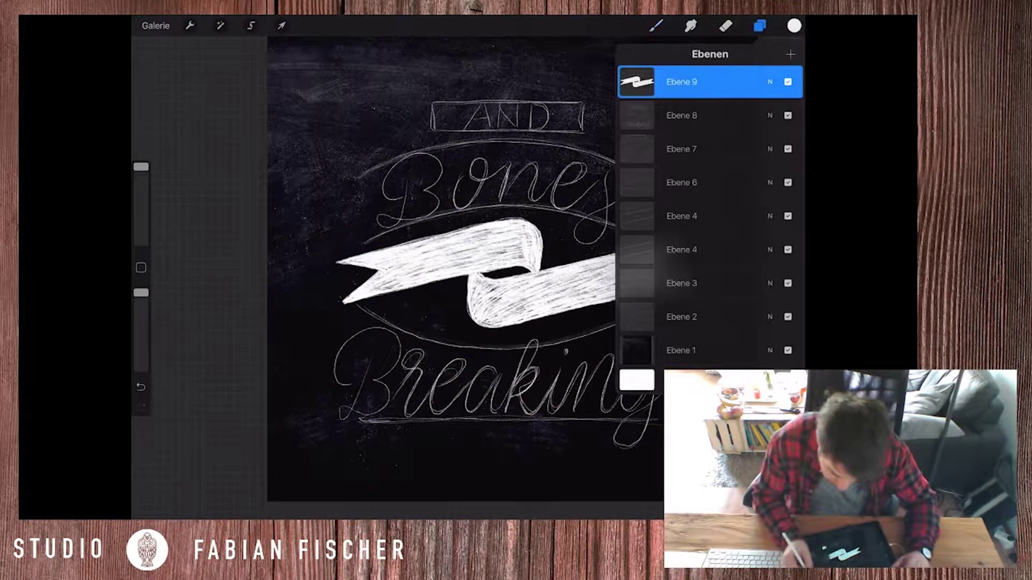
scroll(511, 162, "up", 3)
left_click_drag(141, 167, 141, 173)
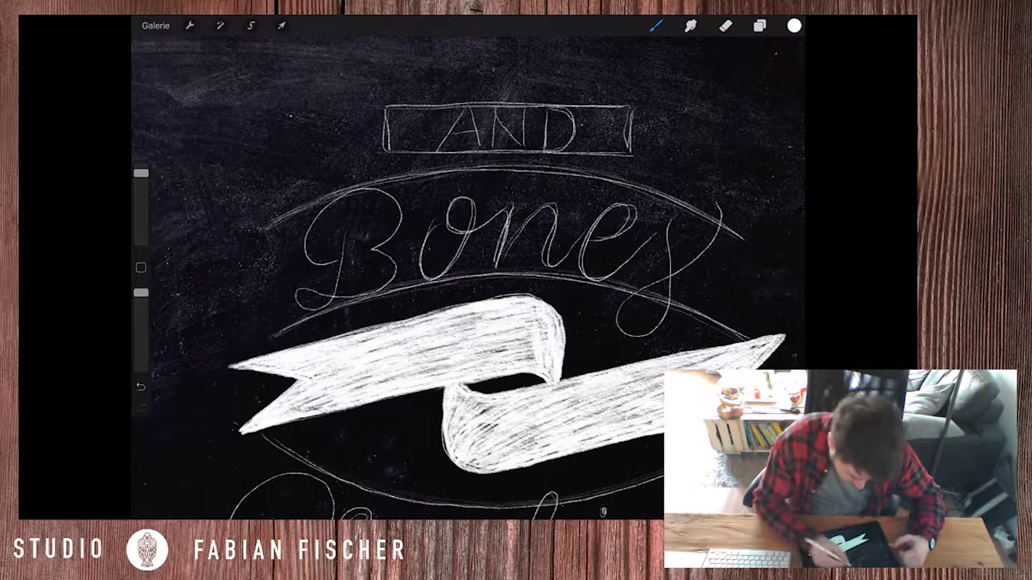
scroll(467, 268, "down", 3)
scroll(467, 269, "up", 3)
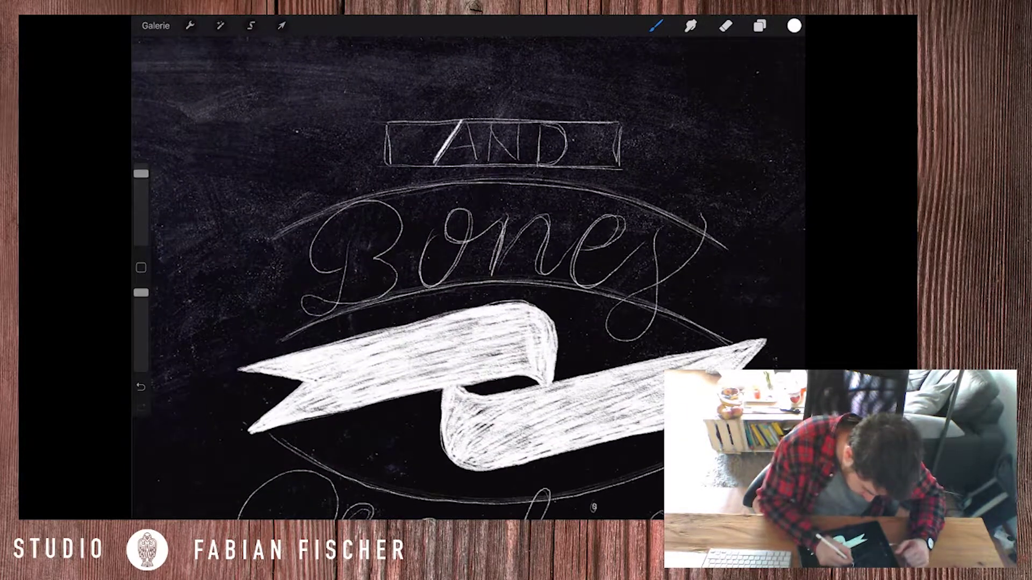
left_click_drag(461, 120, 470, 121)
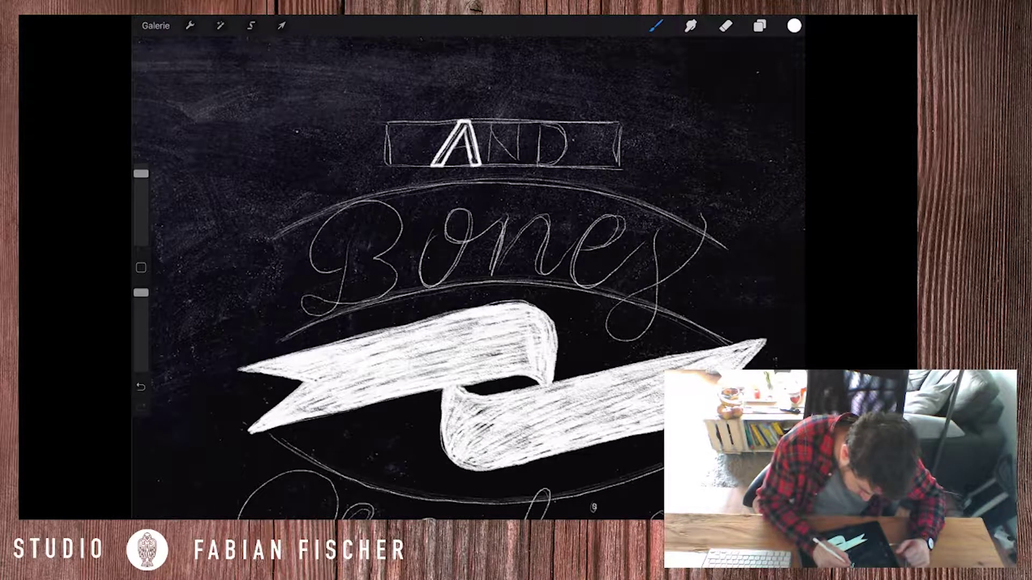
mouse_move(454, 122)
left_mouse_down()
mouse_move(456, 140)
mouse_move(488, 167)
left_mouse_up()
left_click_drag(490, 129, 490, 167)
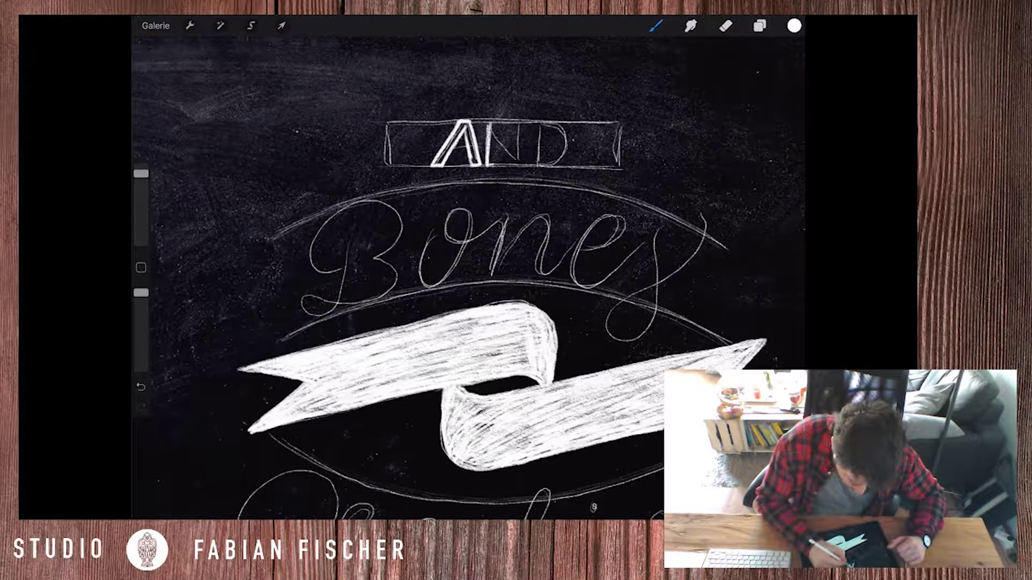
left_click_drag(490, 121, 490, 143)
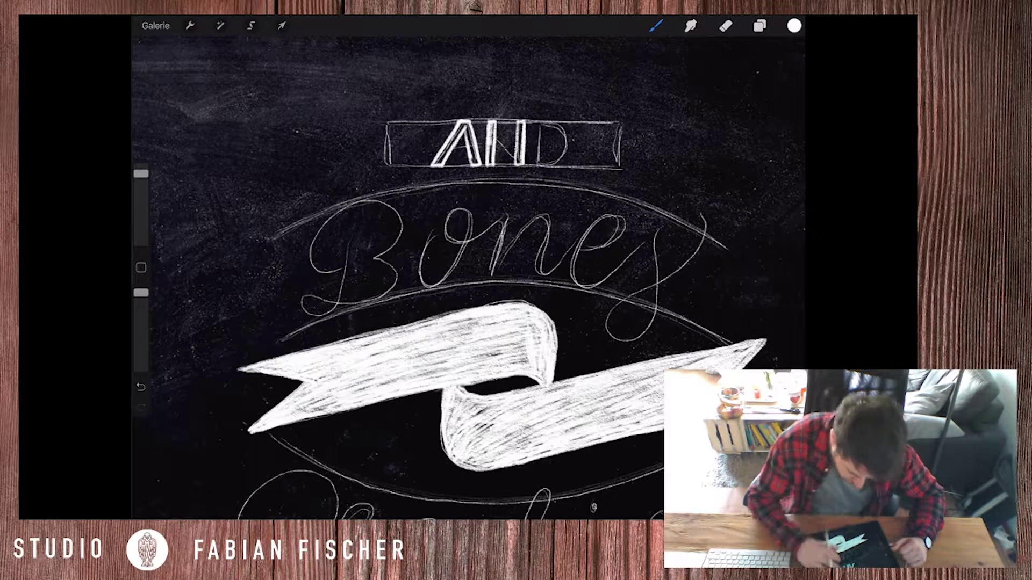
mouse_move(468, 269)
left_mouse_down()
mouse_move(419, 311)
mouse_move(467, 268)
mouse_move(441, 290)
mouse_move(462, 279)
left_mouse_up()
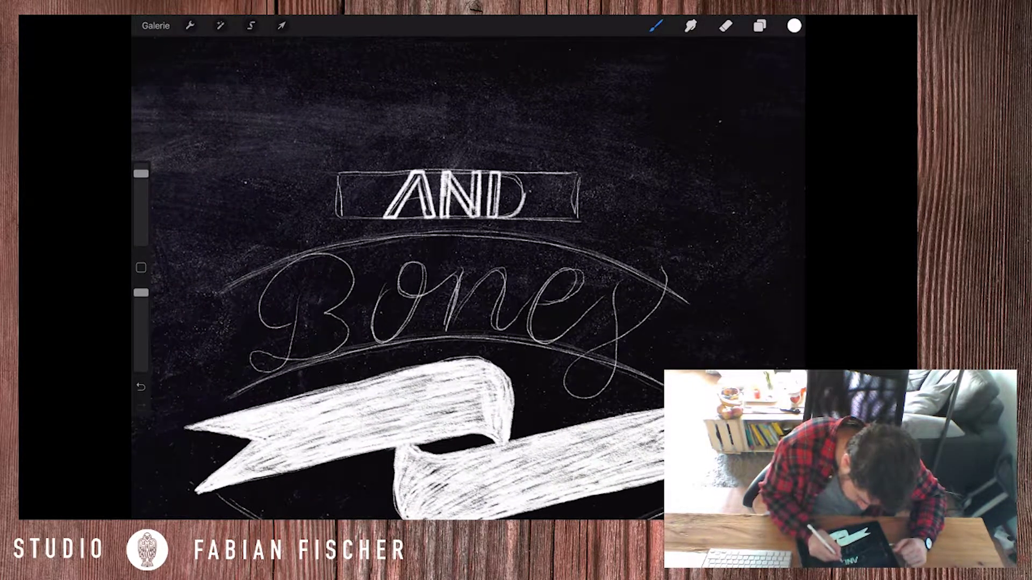
- Undo stray strokes on the D and A, then redraw the A's left leg
key("ctrl+z")
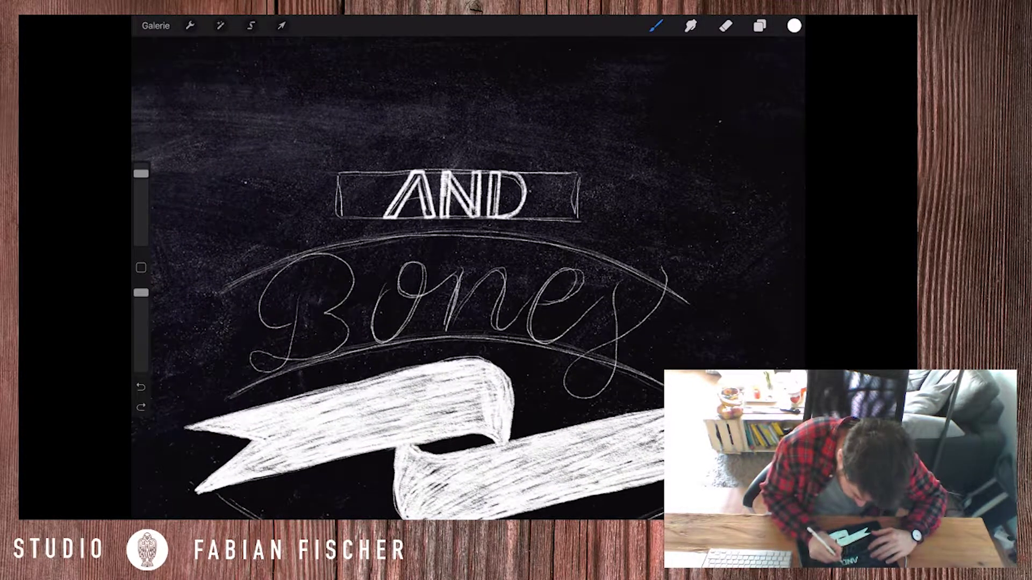
key("ctrl+z")
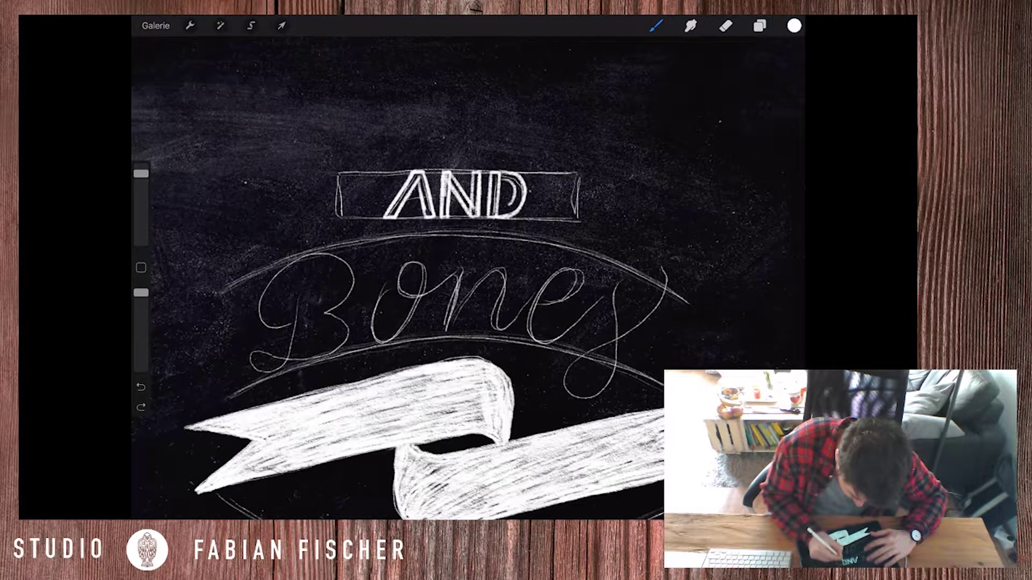
left_click_drag(413, 172, 392, 218)
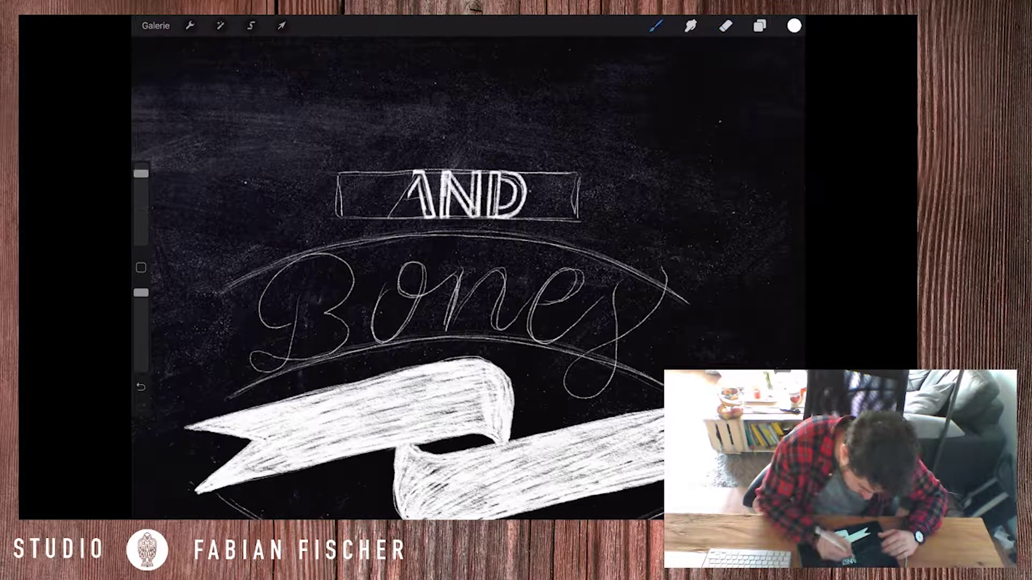
key("ctrl+z")
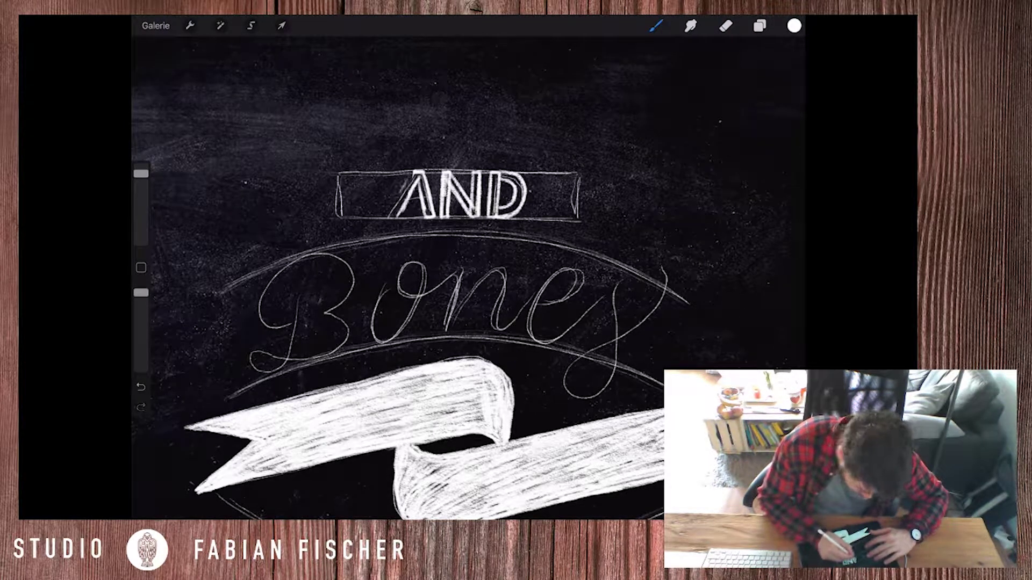
key("ctrl+z")
left_click_drag(413, 172, 389, 216)
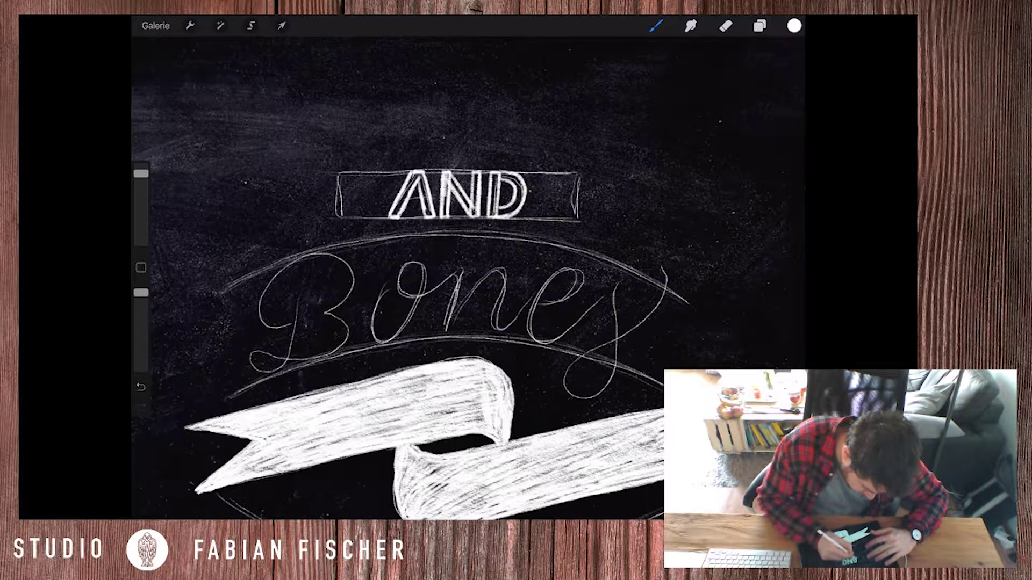
left_click_drag(462, 268, 420, 333)
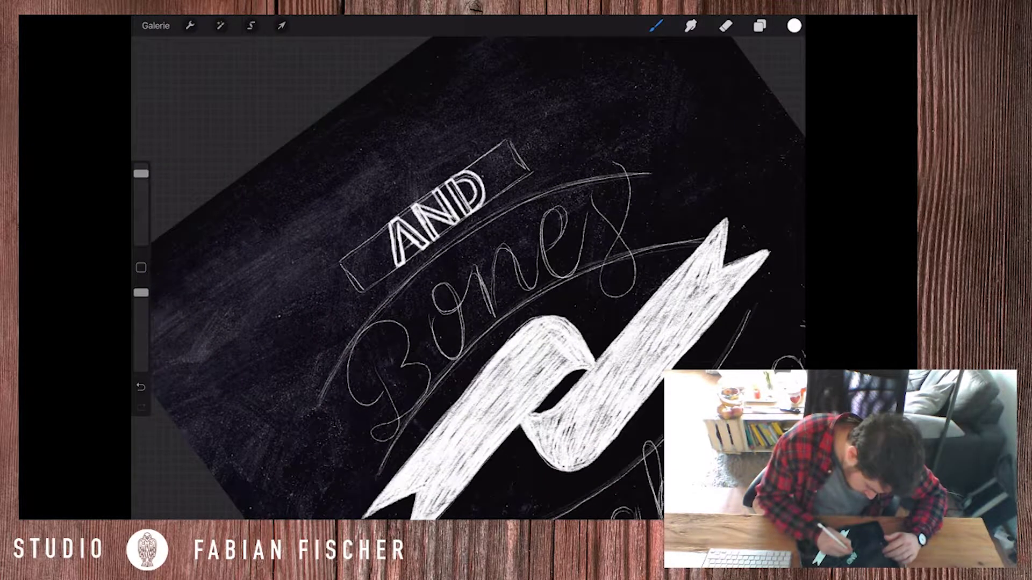
- Fill the A, the N's diagonal and stem, and the D's stem and bowl with white chalk
left_click_drag(403, 250, 413, 242)
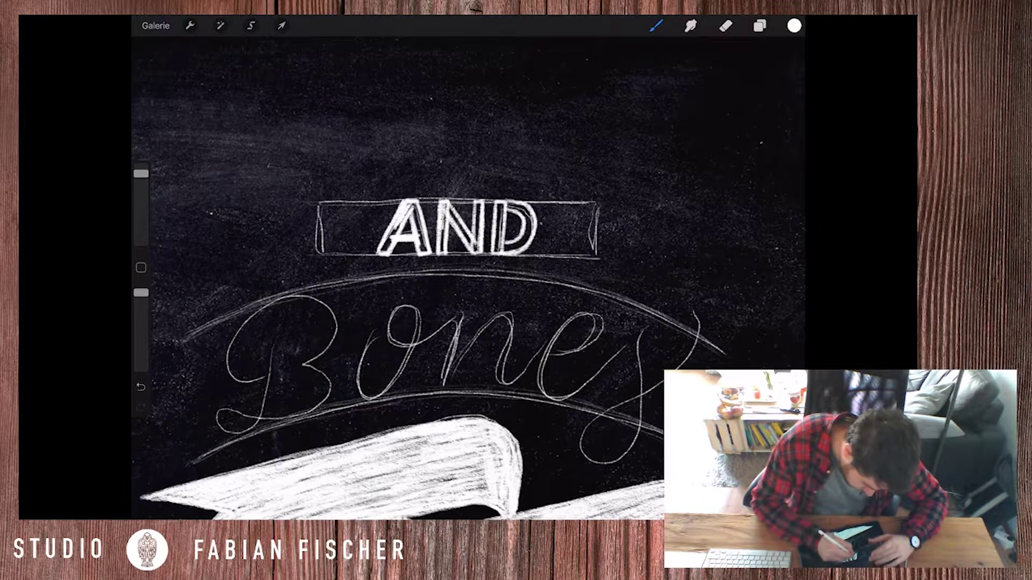
left_click_drag(397, 224, 382, 252)
mouse_move(414, 209)
left_mouse_down()
mouse_move(402, 226)
mouse_move(425, 252)
left_mouse_up()
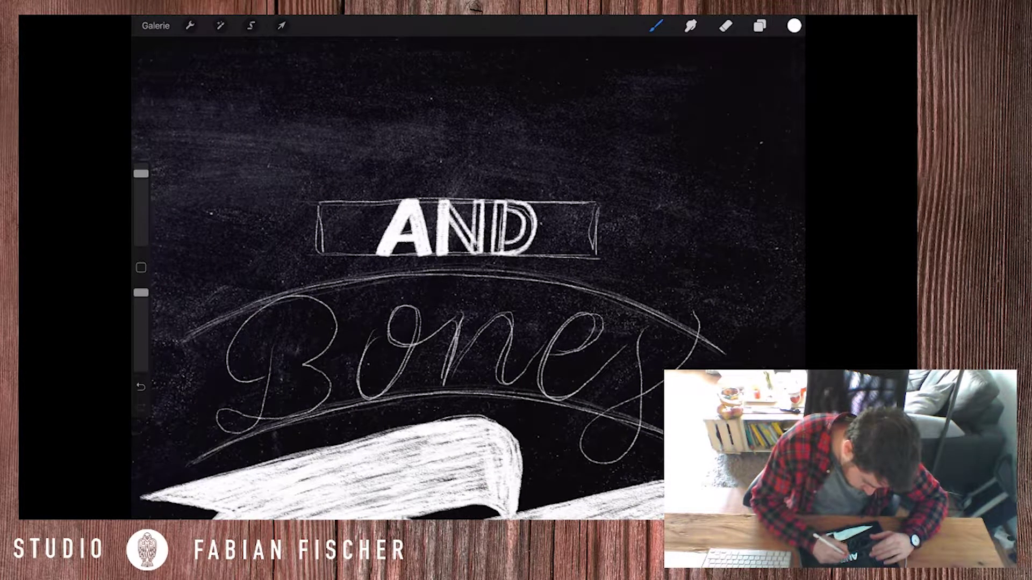
mouse_move(452, 208)
left_mouse_down()
mouse_move(475, 252)
mouse_move(477, 205)
mouse_move(478, 232)
mouse_move(499, 243)
left_mouse_up()
left_click_drag(499, 203, 499, 252)
mouse_move(506, 204)
left_mouse_down()
mouse_move(532, 223)
mouse_move(524, 239)
left_mouse_up()
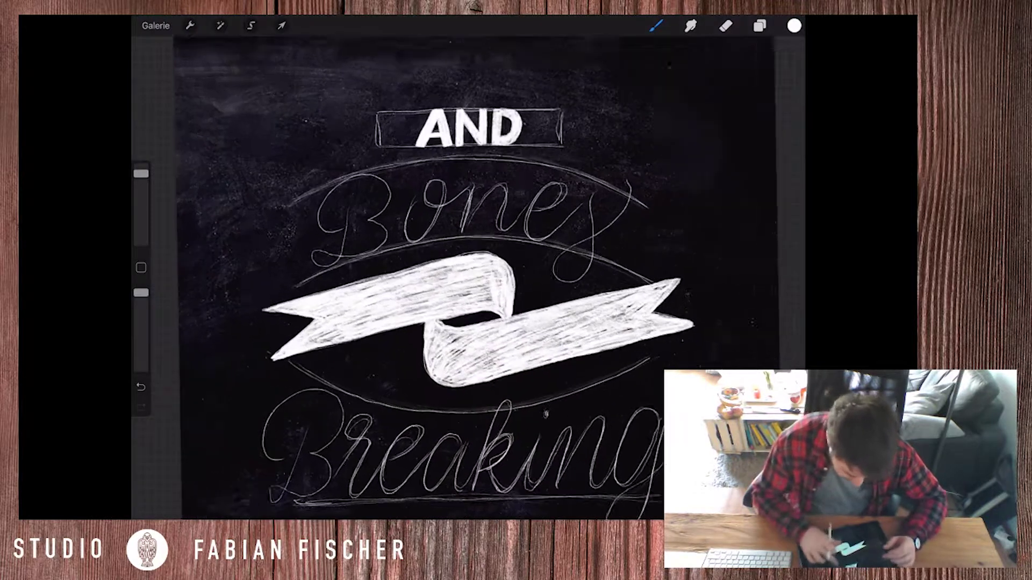
left_click(759, 25)
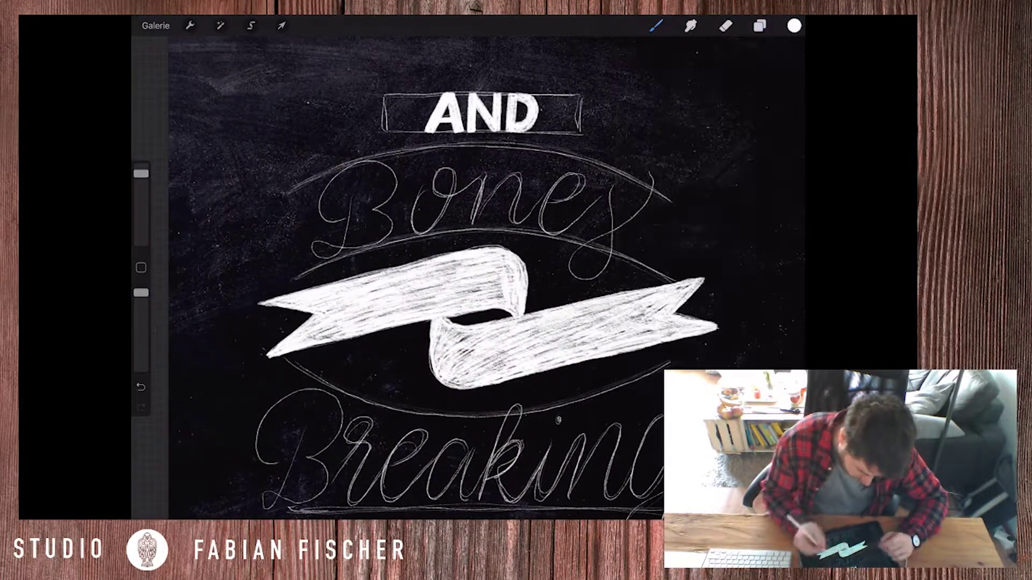
- Fill the capital B of Bones with bold chalk: stem, upper loop and lower bowl
mouse_move(351, 194)
left_mouse_down()
mouse_move(346, 244)
mouse_move(314, 258)
mouse_move(328, 260)
left_mouse_up()
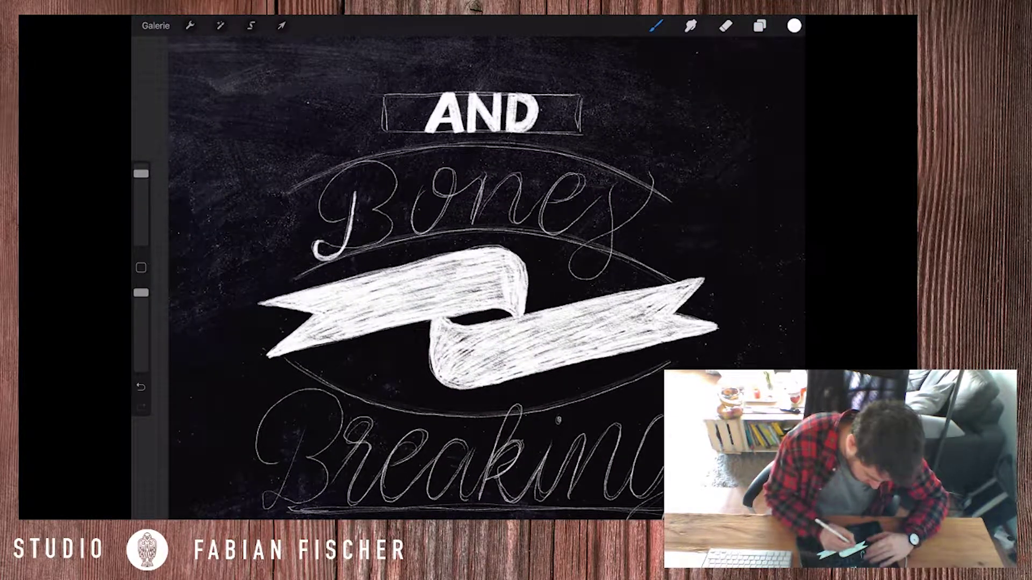
mouse_move(336, 220)
left_mouse_down()
mouse_move(340, 185)
mouse_move(384, 177)
mouse_move(388, 212)
mouse_move(317, 199)
mouse_move(343, 226)
left_mouse_up()
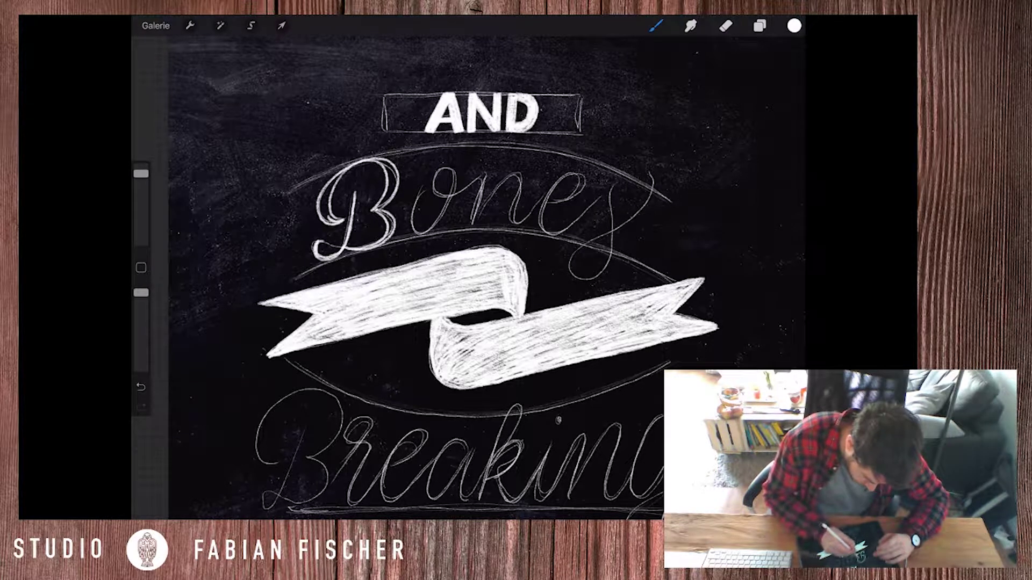
left_click_drag(368, 186, 350, 246)
mouse_move(366, 188)
left_mouse_down()
mouse_move(356, 224)
mouse_move(311, 250)
left_mouse_up()
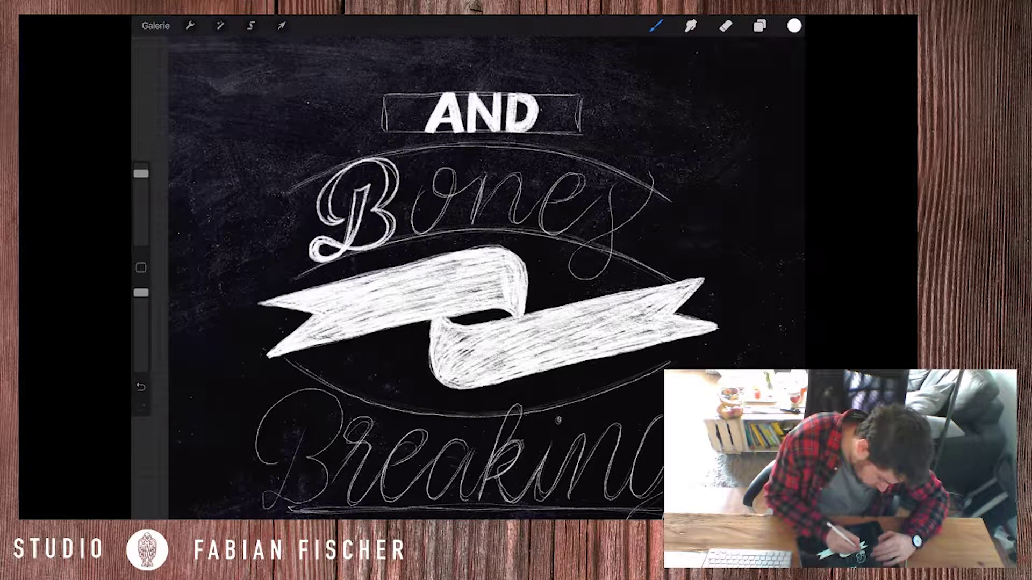
left_click_drag(388, 241, 356, 253)
key("ctrl+z")
left_click_drag(398, 213, 384, 238)
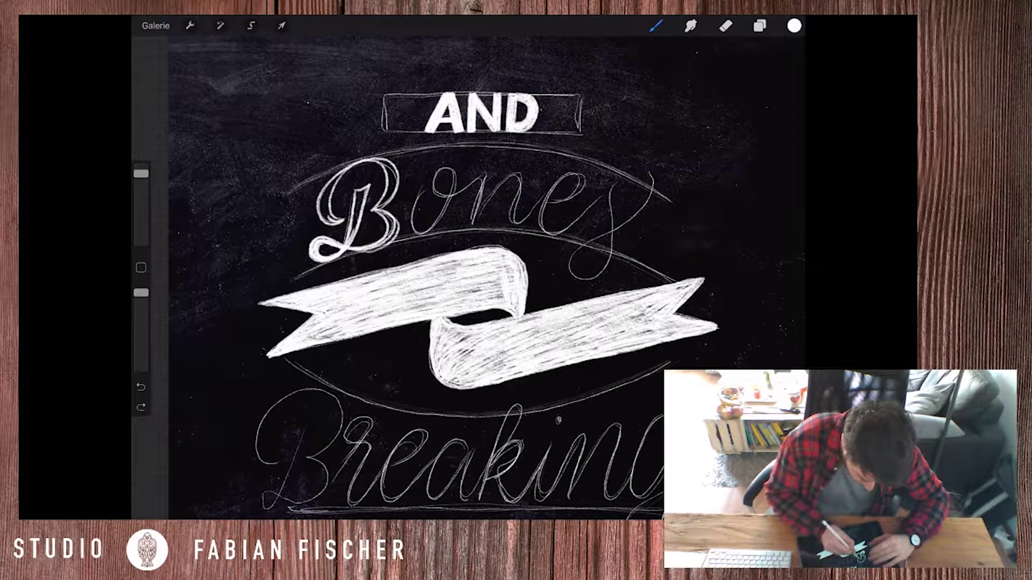
mouse_move(347, 164)
left_mouse_down()
mouse_move(320, 209)
mouse_move(393, 161)
left_mouse_up()
mouse_move(392, 161)
left_mouse_down()
mouse_move(383, 185)
mouse_move(323, 206)
mouse_move(326, 185)
mouse_move(357, 159)
left_mouse_up()
mouse_move(380, 160)
left_mouse_down()
mouse_move(402, 192)
mouse_move(350, 225)
mouse_move(352, 241)
left_mouse_up()
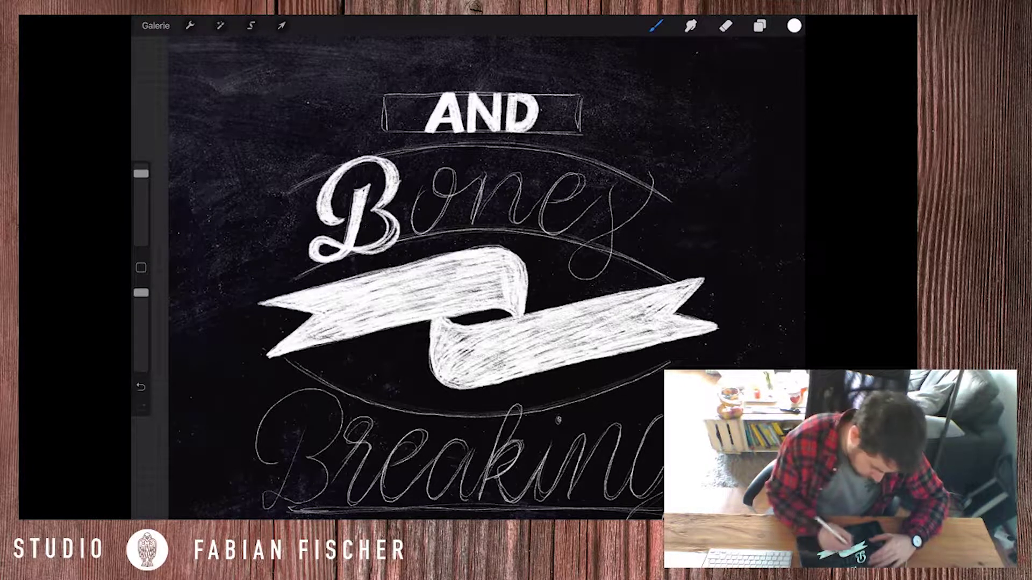
mouse_move(393, 225)
left_mouse_down()
mouse_move(370, 250)
mouse_move(385, 240)
left_mouse_up()
left_click_drag(386, 204, 375, 212)
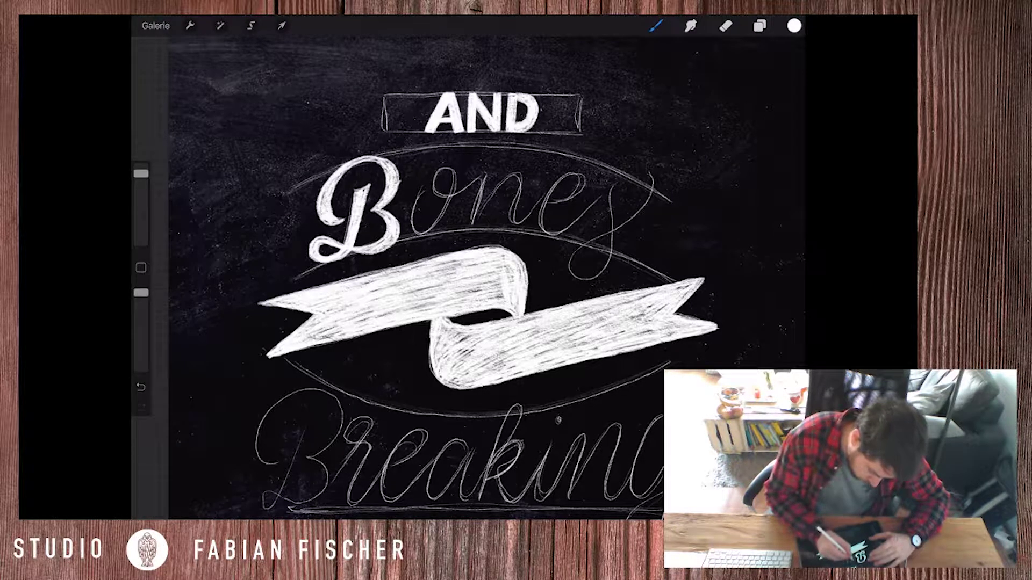
- Chalk in the o of Bones, redoing the first stroke and thickening its right side
left_click_drag(428, 194, 420, 230)
key("ctrl+z")
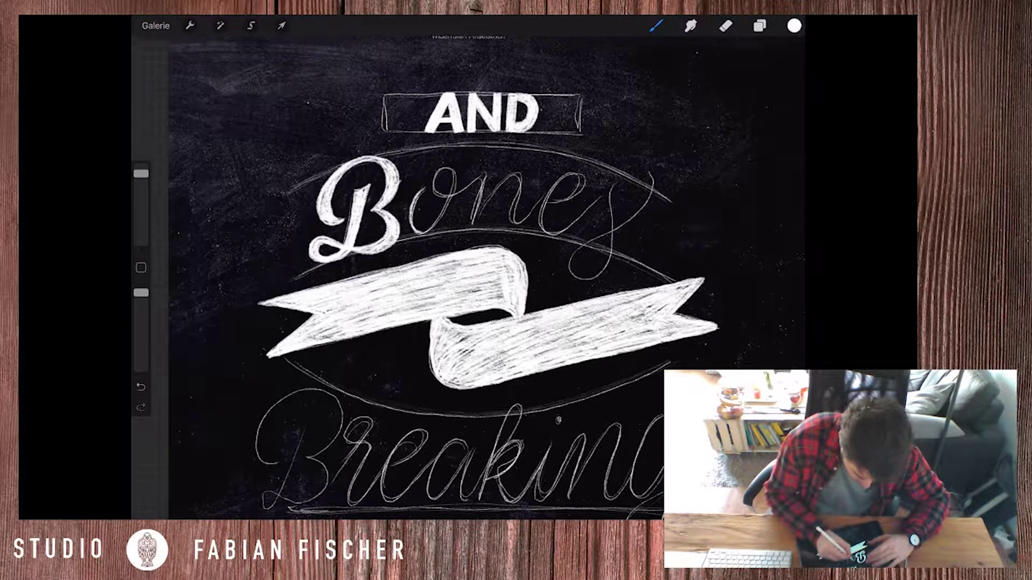
left_click_drag(429, 185, 413, 217)
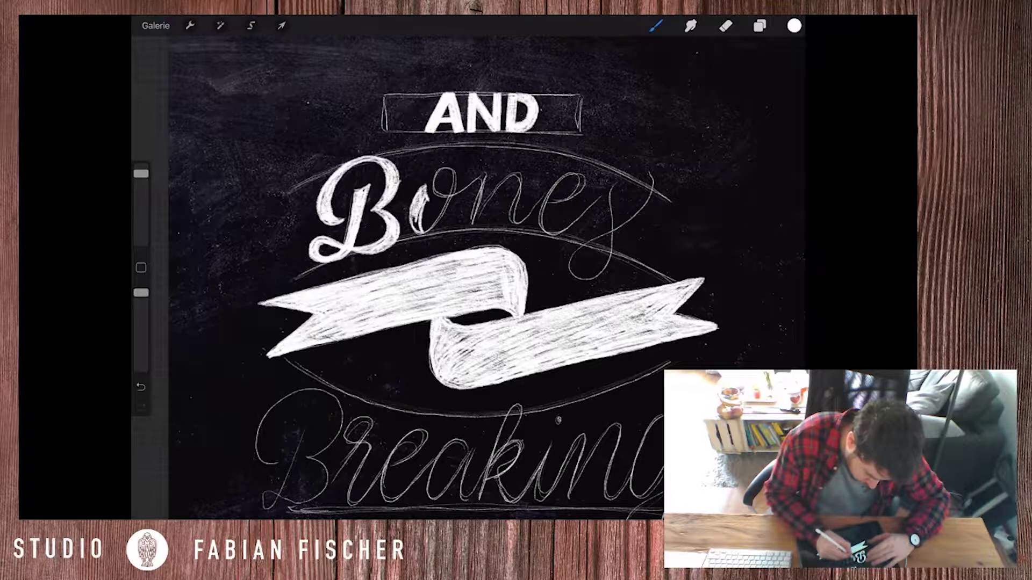
left_click_drag(449, 186, 433, 230)
left_click_drag(454, 170, 427, 232)
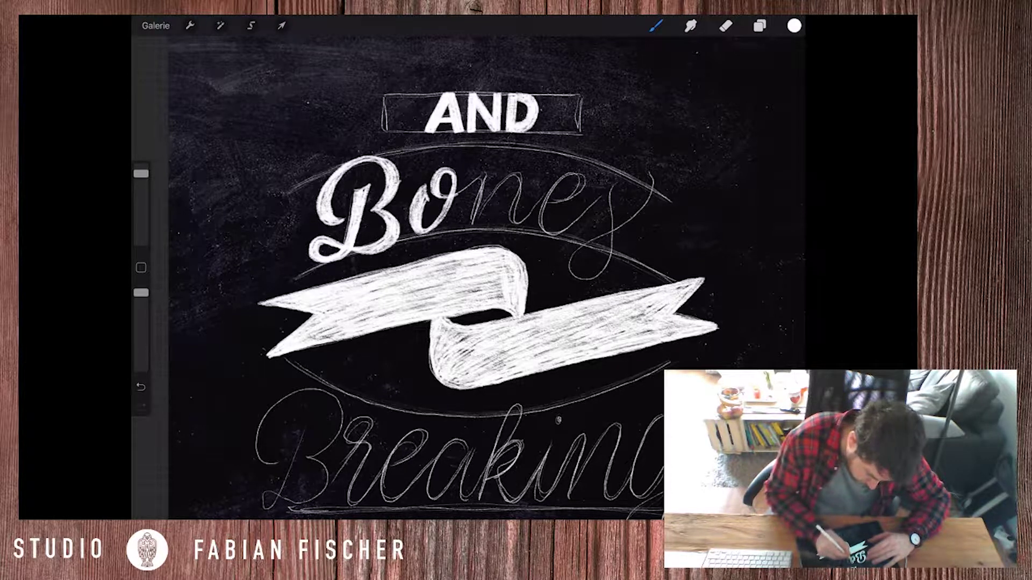
- Fill the n of Bones, then finish the o and the e in chalk
mouse_move(455, 194)
left_mouse_down()
mouse_move(479, 207)
mouse_move(467, 228)
left_mouse_up()
mouse_move(490, 172)
left_mouse_down()
mouse_move(474, 228)
mouse_move(517, 215)
mouse_move(541, 232)
left_mouse_up()
key("ctrl+z")
mouse_move(479, 221)
left_mouse_down()
mouse_move(539, 228)
mouse_move(526, 214)
mouse_move(543, 198)
mouse_move(477, 224)
left_mouse_up()
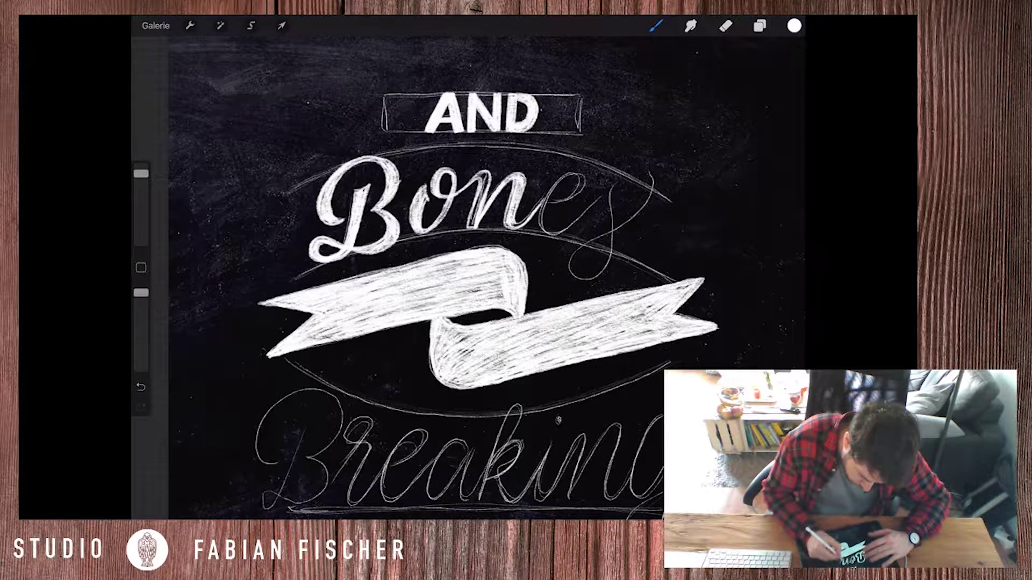
left_click_drag(506, 210, 526, 228)
left_click_drag(546, 194, 513, 225)
mouse_move(473, 172)
left_mouse_down()
mouse_move(487, 180)
mouse_move(470, 225)
mouse_move(422, 187)
mouse_move(427, 228)
mouse_move(446, 230)
left_mouse_up()
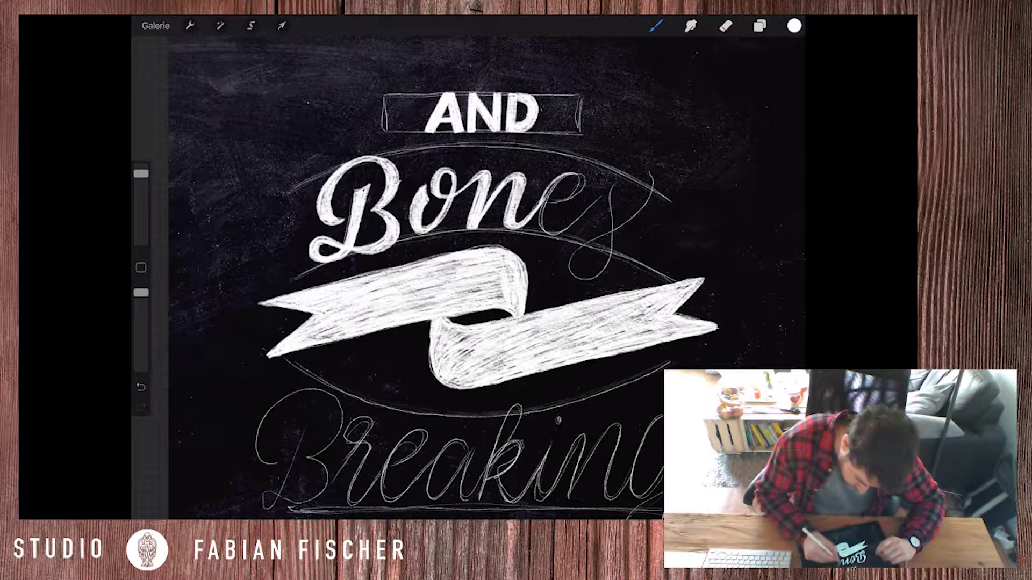
left_click_drag(579, 173, 536, 236)
left_click_drag(552, 237, 576, 222)
mouse_move(575, 178)
left_mouse_down()
mouse_move(546, 233)
mouse_move(607, 194)
mouse_move(562, 233)
mouse_move(590, 175)
mouse_move(539, 210)
mouse_move(540, 225)
mouse_move(583, 220)
left_mouse_up()
- Draw the final s with a long looping descending swash, undoing a stray stroke
mouse_move(613, 182)
left_mouse_down()
mouse_move(574, 275)
mouse_move(656, 172)
mouse_move(612, 223)
mouse_move(615, 195)
mouse_move(612, 255)
mouse_move(579, 277)
left_mouse_up()
key("ctrl+z")
left_click_drag(617, 232, 610, 277)
mouse_move(615, 196)
left_mouse_down()
mouse_move(613, 232)
mouse_move(652, 177)
mouse_move(624, 228)
mouse_move(644, 204)
mouse_move(648, 175)
left_mouse_up()
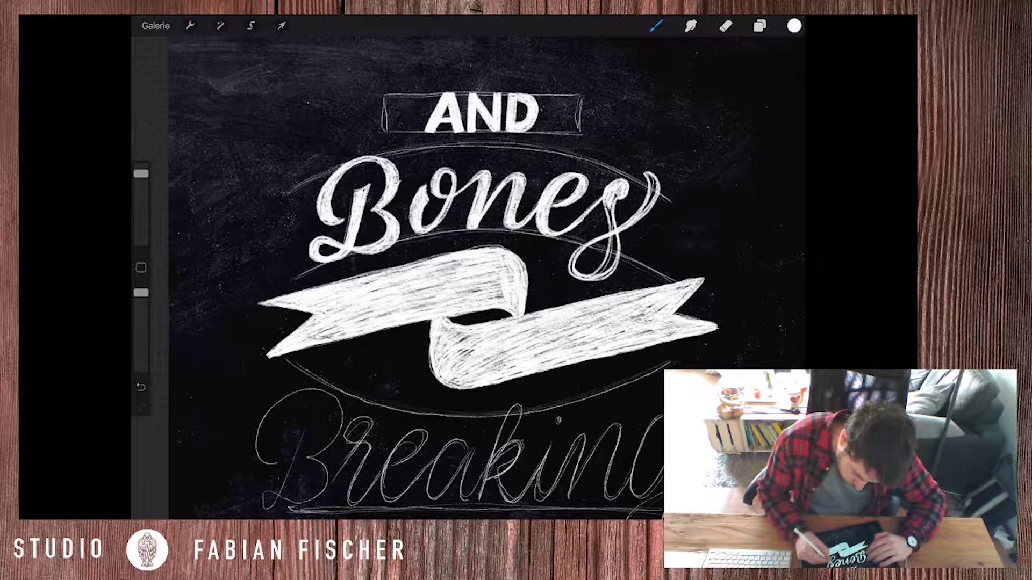
left_click_drag(613, 212, 612, 263)
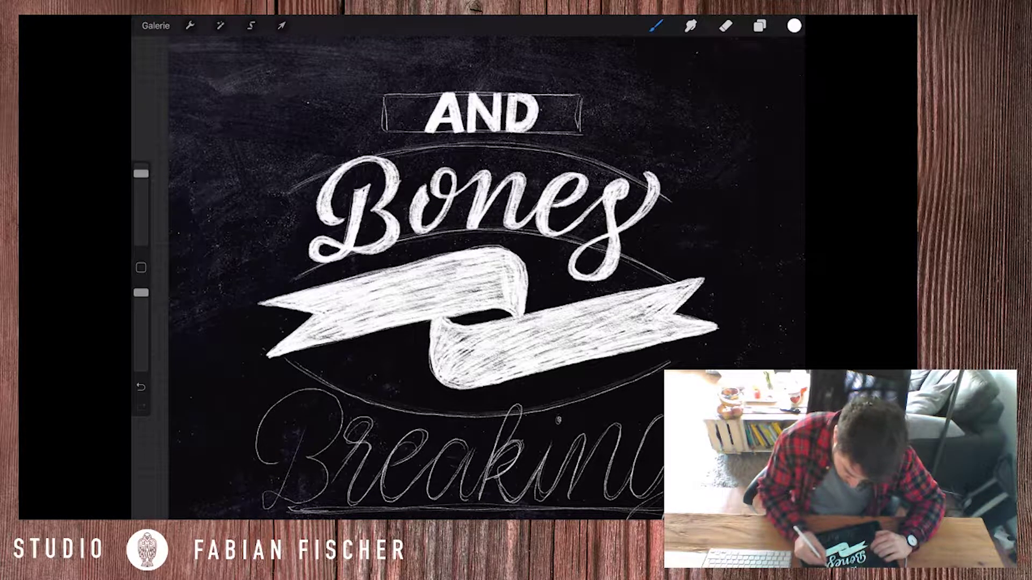
scroll(487, 278, "down", 5)
scroll(487, 277, "up", 4)
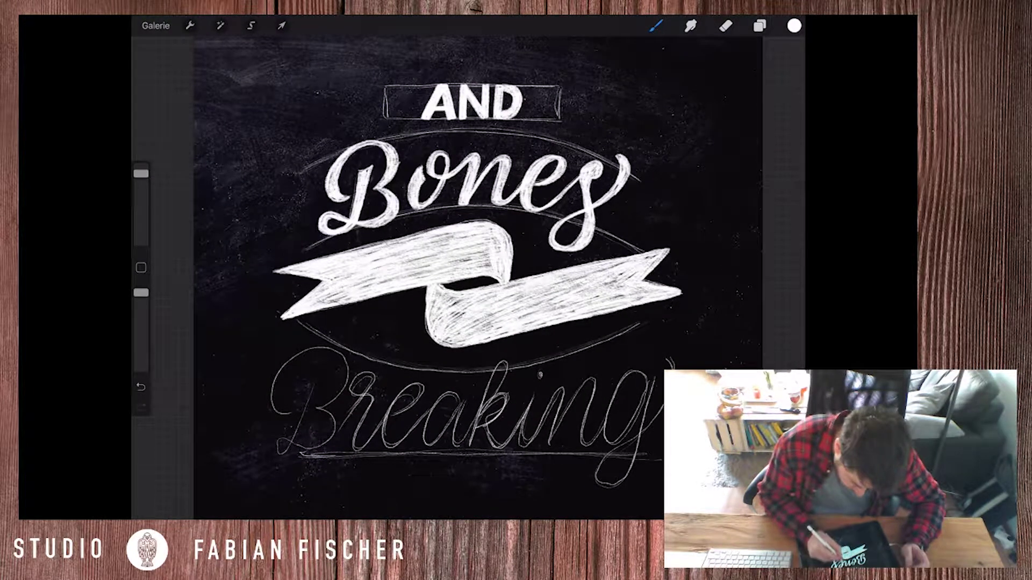
key("ctrl+z")
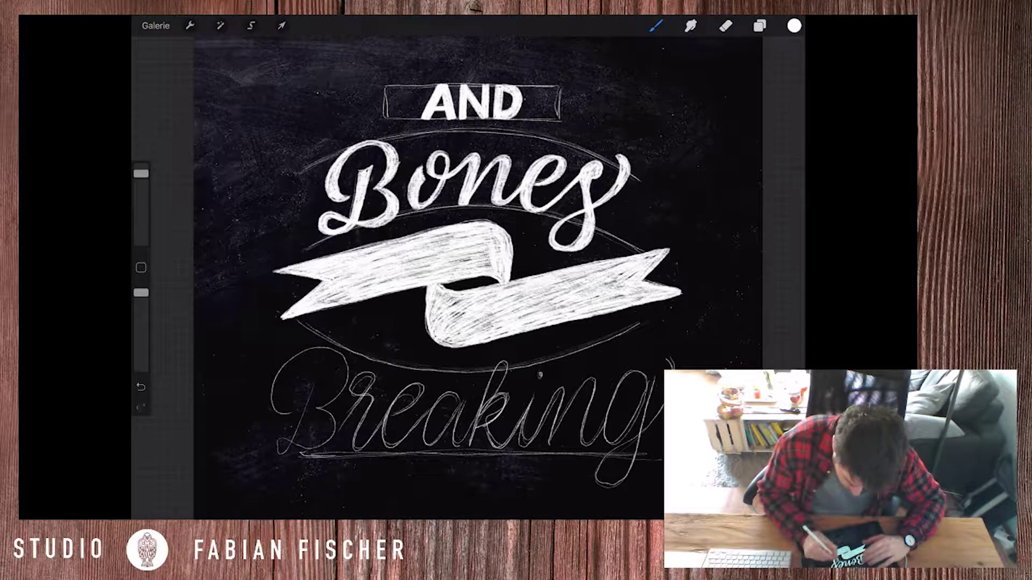
scroll(540, 374, "down", 5)
- Add a new top layer and zoom in on the word Breaking
scroll(517, 379, "up", 6)
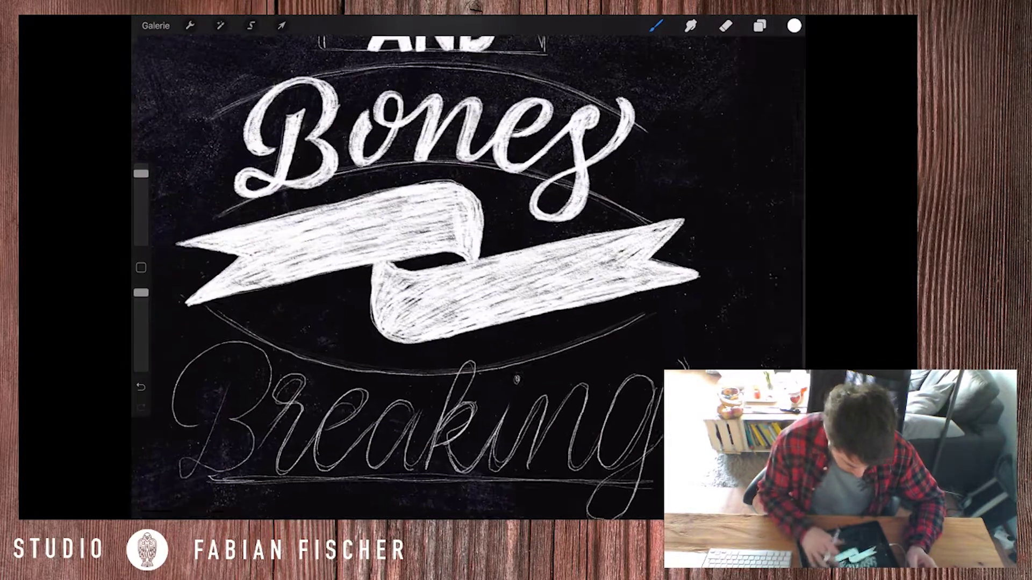
scroll(440, 262, "up", 1)
scroll(462, 215, "down", 5)
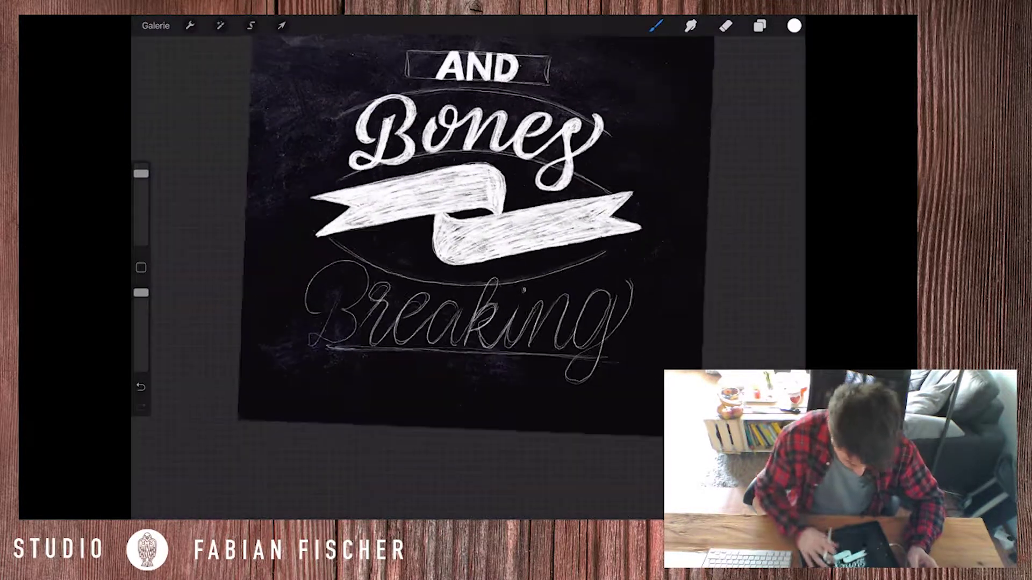
left_click(760, 25)
left_click(790, 46)
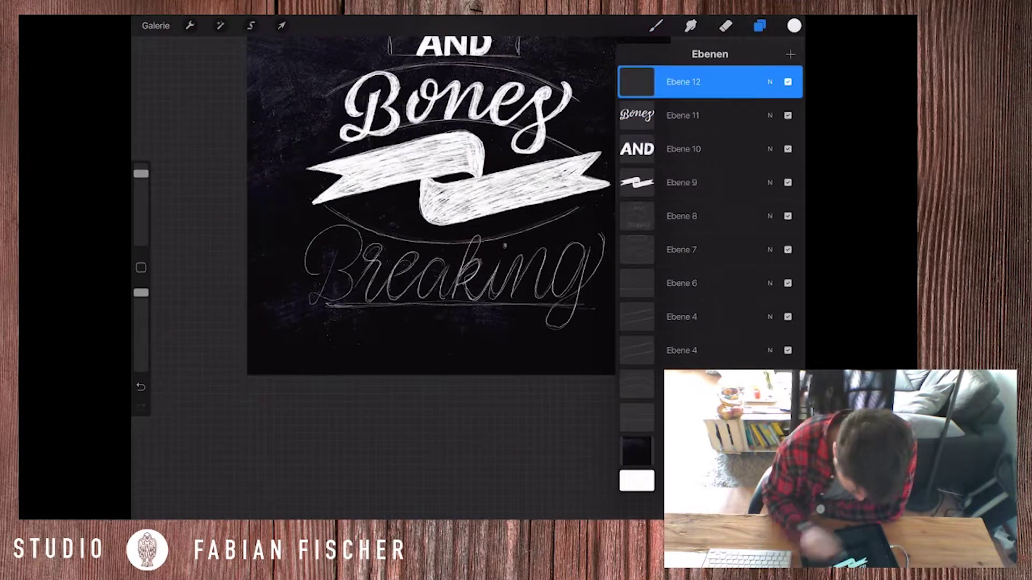
scroll(484, 242, "up", 3)
scroll(483, 241, "up", 2)
- Chalk the stem and bottom curl of the B in Breaking
mouse_move(322, 237)
left_mouse_down()
mouse_move(287, 285)
mouse_move(352, 277)
left_mouse_up()
key("ctrl+z")
mouse_move(336, 193)
left_mouse_down()
mouse_move(285, 284)
mouse_move(358, 266)
mouse_move(344, 226)
mouse_move(331, 229)
mouse_move(287, 285)
mouse_move(316, 263)
mouse_move(305, 277)
left_mouse_up()
mouse_move(337, 190)
left_mouse_down()
mouse_move(316, 252)
mouse_move(344, 226)
mouse_move(320, 280)
left_mouse_up()
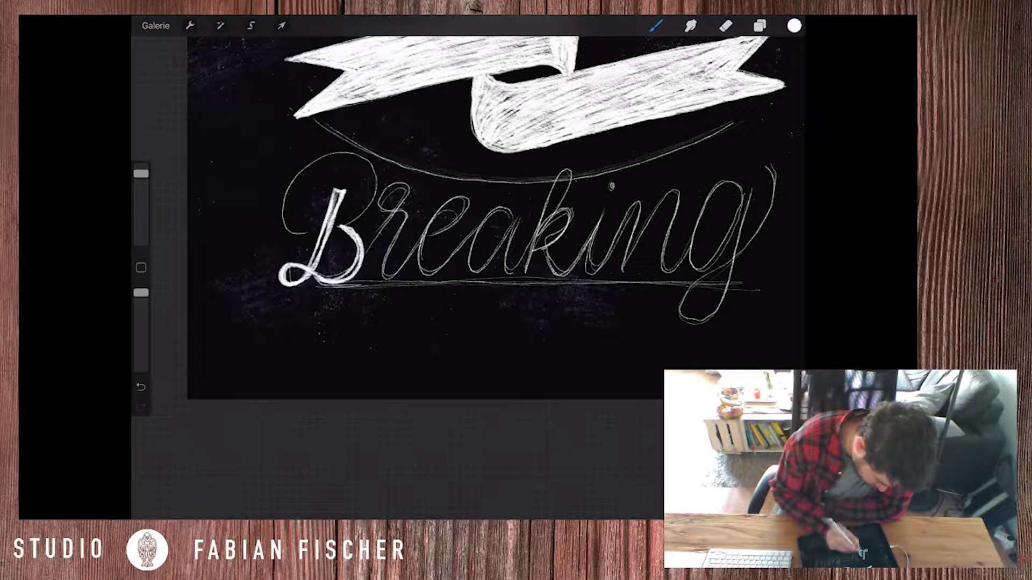
- Thicken both bowls of the B, then ink the r of Breaking
key("ctrl+z")
key("ctrl+z")
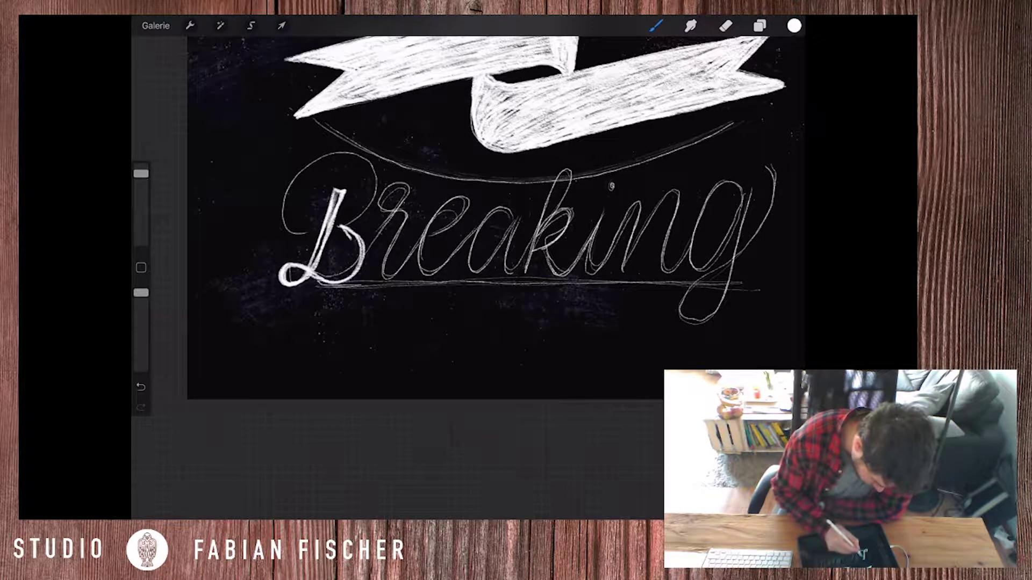
left_click_drag(354, 239, 313, 280)
mouse_move(343, 225)
left_mouse_down()
mouse_move(372, 190)
mouse_move(308, 177)
mouse_move(296, 230)
mouse_move(320, 157)
mouse_move(379, 215)
mouse_move(376, 158)
left_mouse_up()
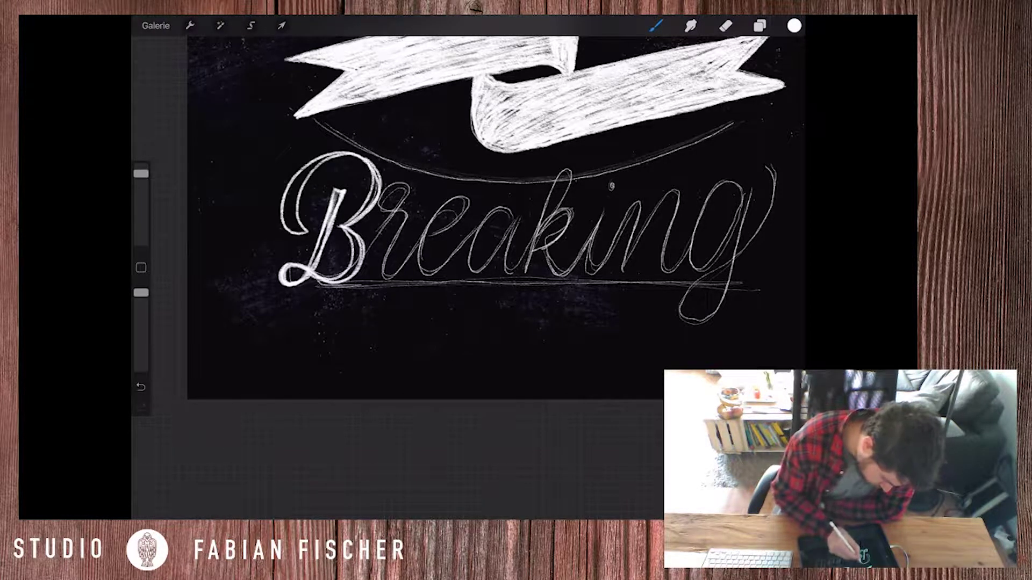
mouse_move(384, 210)
left_mouse_down()
mouse_move(411, 182)
mouse_move(390, 279)
left_mouse_up()
mouse_move(380, 234)
left_mouse_down()
mouse_move(413, 183)
mouse_move(383, 275)
left_mouse_up()
key("ctrl+z")
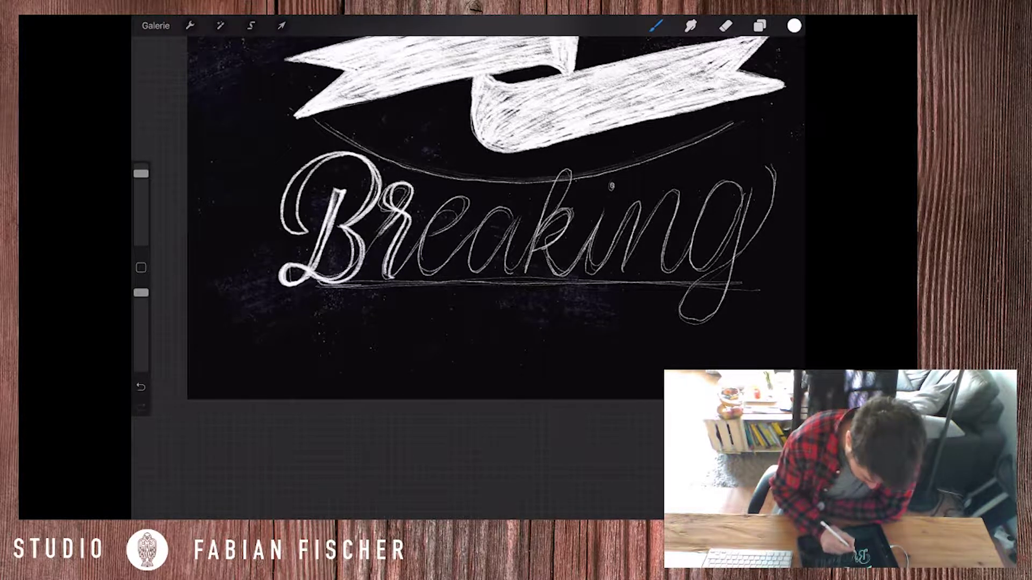
left_click_drag(411, 219, 424, 280)
left_click_drag(390, 237, 423, 277)
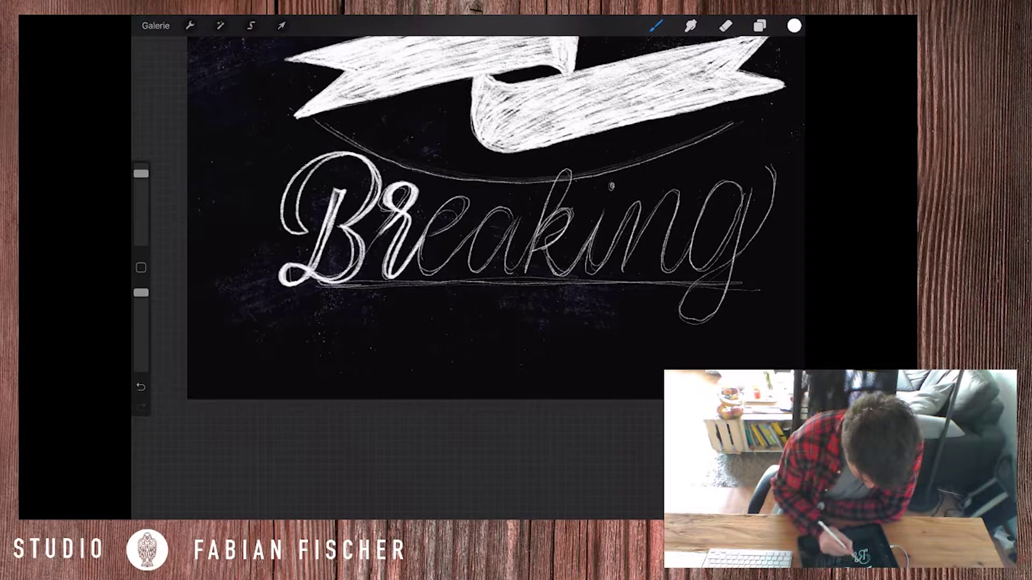
left_click_drag(409, 217, 390, 274)
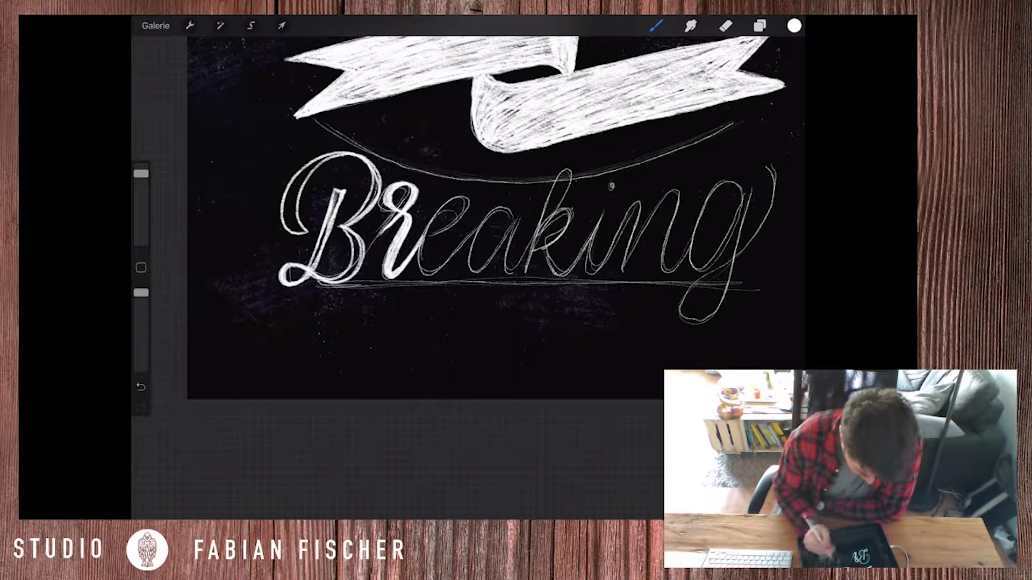
- Ink the e and a of Breaking with thick chalk strokes
mouse_move(425, 235)
left_mouse_down()
mouse_move(458, 200)
mouse_move(421, 277)
mouse_move(470, 200)
mouse_move(429, 277)
mouse_move(471, 215)
mouse_move(425, 248)
left_mouse_up()
mouse_move(447, 209)
left_mouse_down()
mouse_move(425, 275)
mouse_move(484, 217)
mouse_move(467, 272)
left_mouse_up()
left_click_drag(511, 212, 484, 277)
left_click_drag(487, 234, 477, 268)
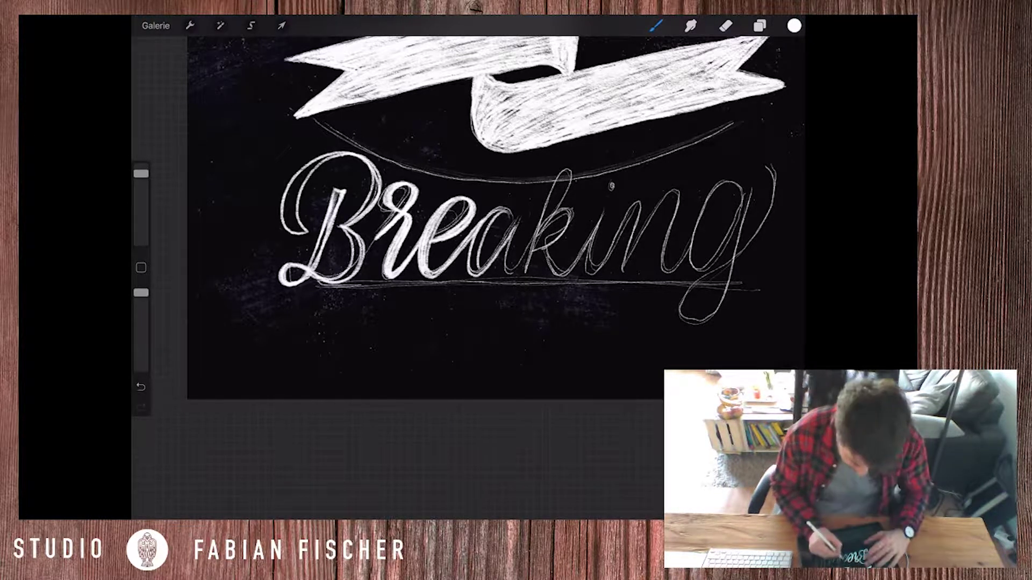
key("ctrl+z")
left_click_drag(503, 211, 475, 264)
mouse_move(497, 212)
left_mouse_down()
mouse_move(472, 258)
mouse_move(481, 274)
left_mouse_up()
left_click_drag(514, 220, 510, 274)
left_click_drag(521, 218, 500, 275)
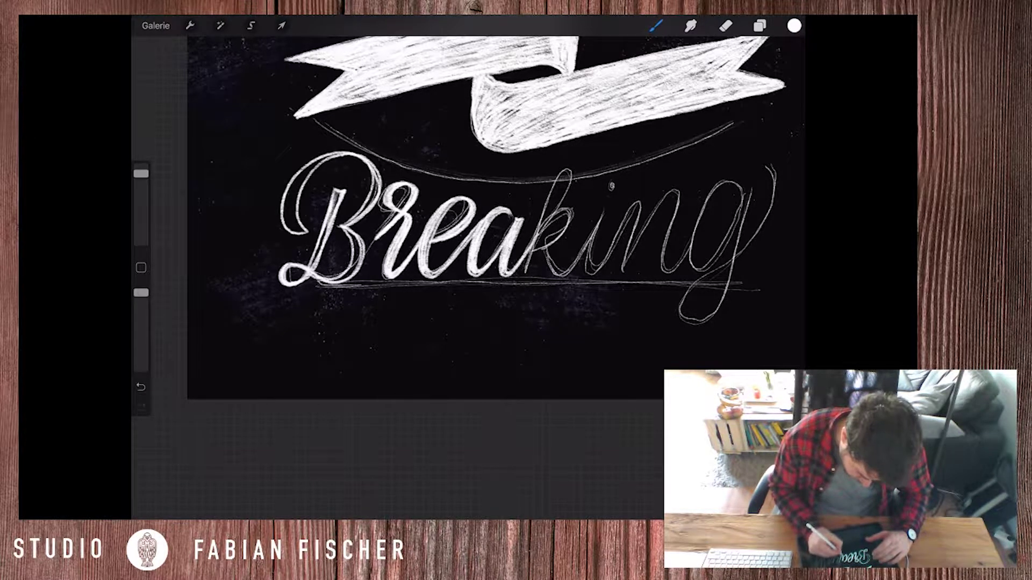
mouse_move(511, 212)
left_mouse_down()
mouse_move(490, 223)
mouse_move(471, 278)
left_mouse_up()
- Ink the k and i of Breaking and add the dot above the i
left_click_drag(551, 222, 536, 239)
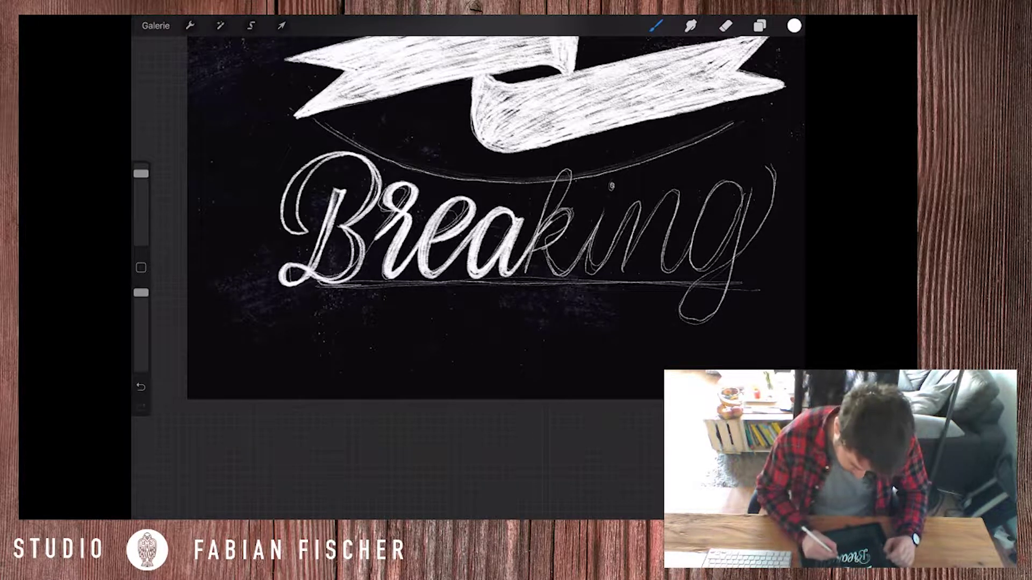
mouse_move(573, 173)
left_mouse_down()
mouse_move(526, 275)
mouse_move(551, 181)
left_mouse_up()
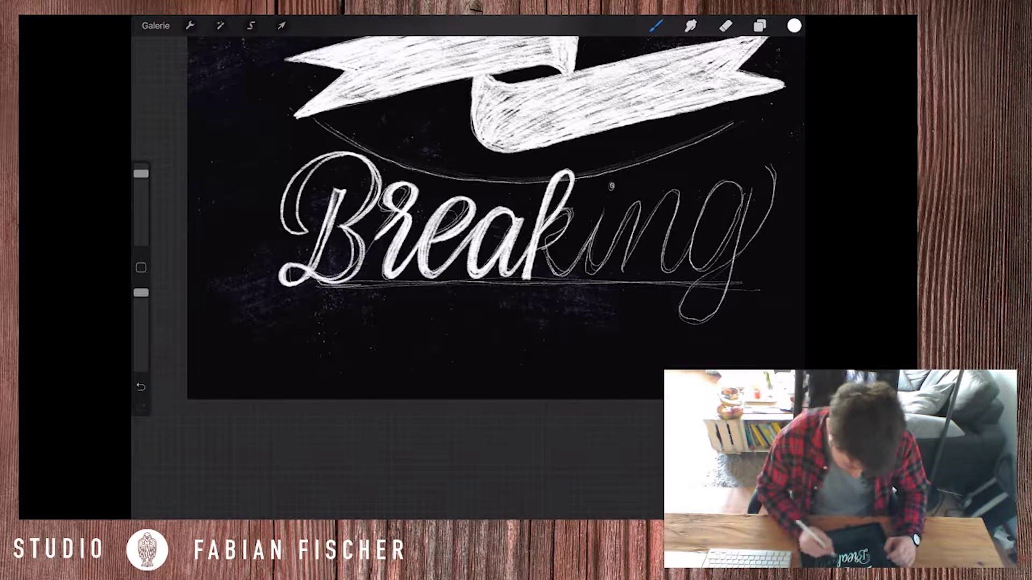
key("ctrl+z")
mouse_move(570, 212)
left_mouse_down()
mouse_move(556, 247)
mouse_move(537, 252)
left_mouse_up()
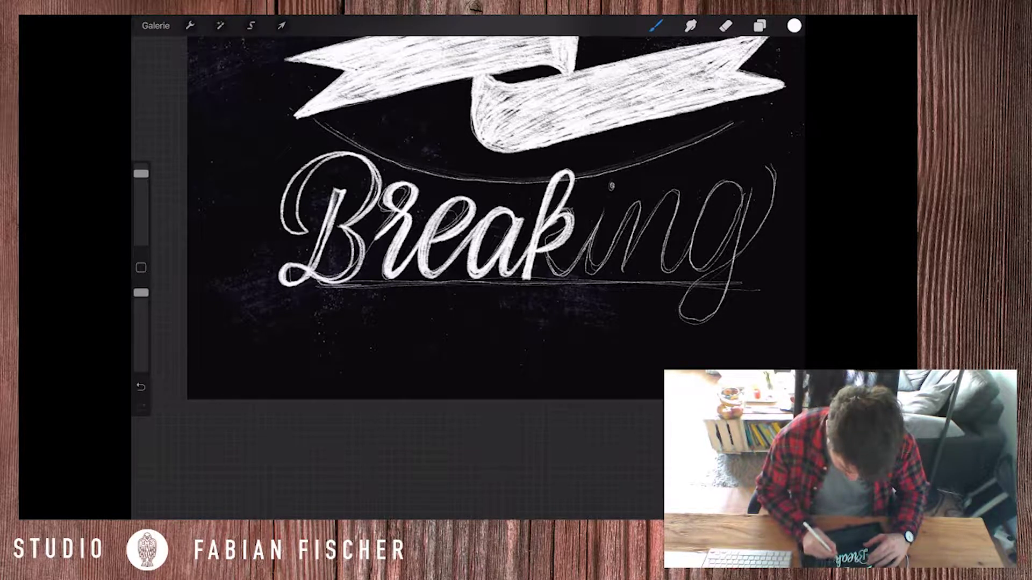
key("ctrl+z")
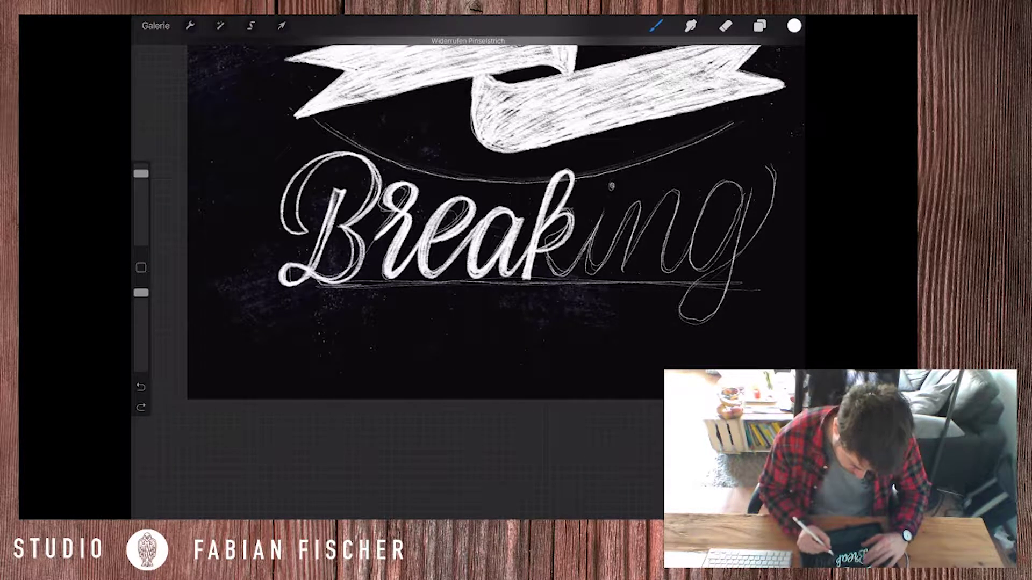
mouse_move(563, 217)
left_mouse_down()
mouse_move(543, 248)
mouse_move(571, 237)
mouse_move(593, 278)
left_mouse_up()
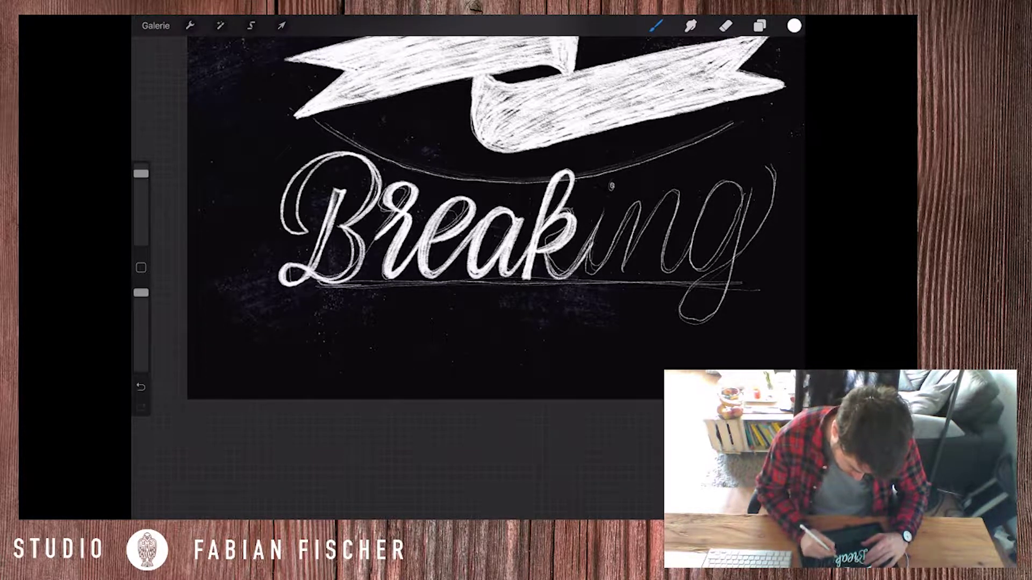
mouse_move(548, 252)
left_mouse_down()
mouse_move(587, 273)
mouse_move(598, 221)
mouse_move(583, 266)
mouse_move(604, 276)
left_mouse_up()
mouse_move(605, 263)
left_mouse_down()
mouse_move(635, 206)
mouse_move(583, 263)
left_mouse_up()
mouse_move(606, 215)
left_mouse_down()
mouse_move(589, 274)
mouse_move(637, 203)
mouse_move(596, 236)
mouse_move(585, 266)
left_mouse_up()
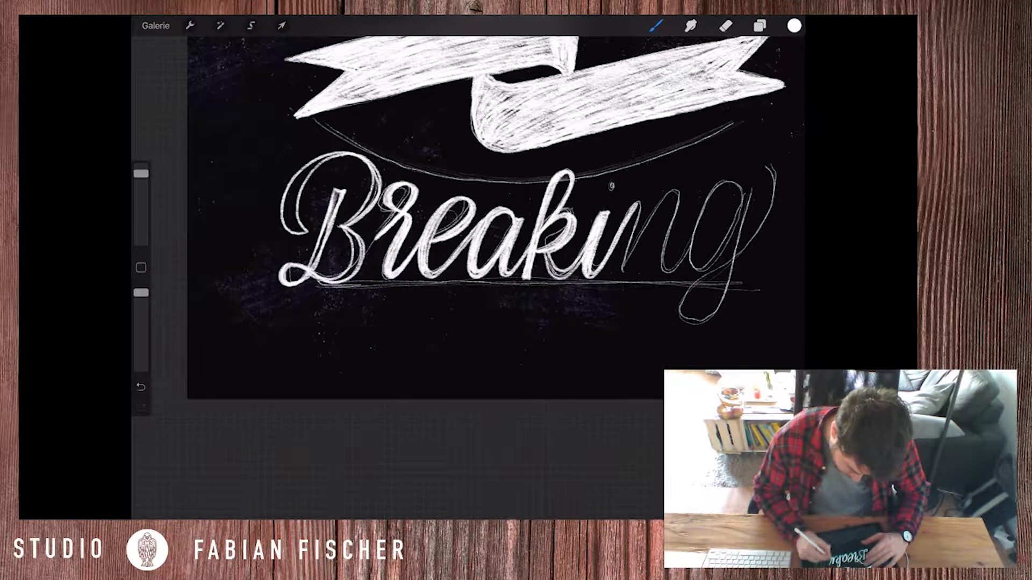
left_click_drag(609, 182, 613, 191)
mouse_move(547, 253)
left_mouse_down()
mouse_move(558, 277)
mouse_move(579, 279)
left_mouse_up()
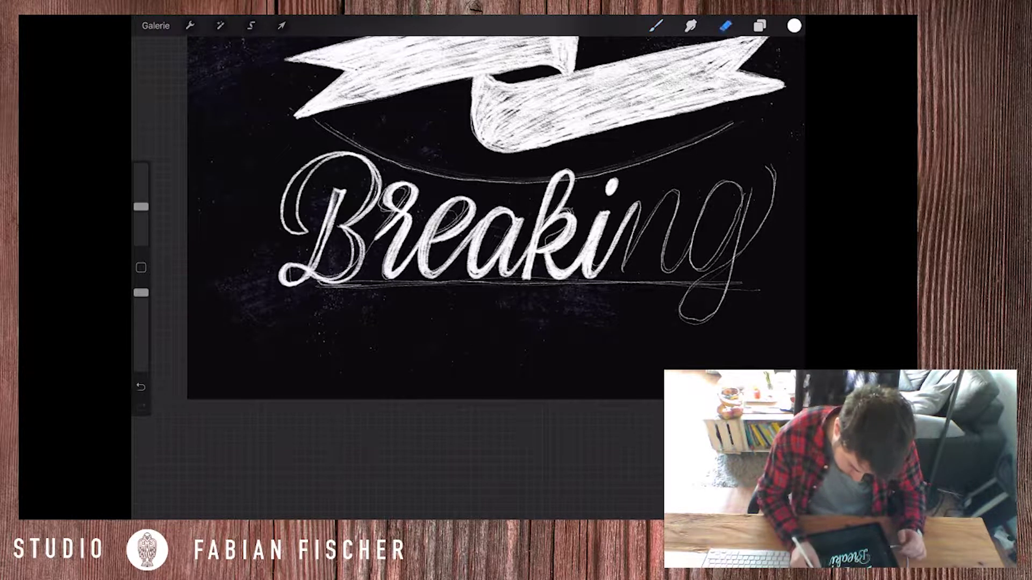
- Select the eraser, adjust its opacity, and zoom back in on Breaking
left_click(726, 25)
left_click(726, 25)
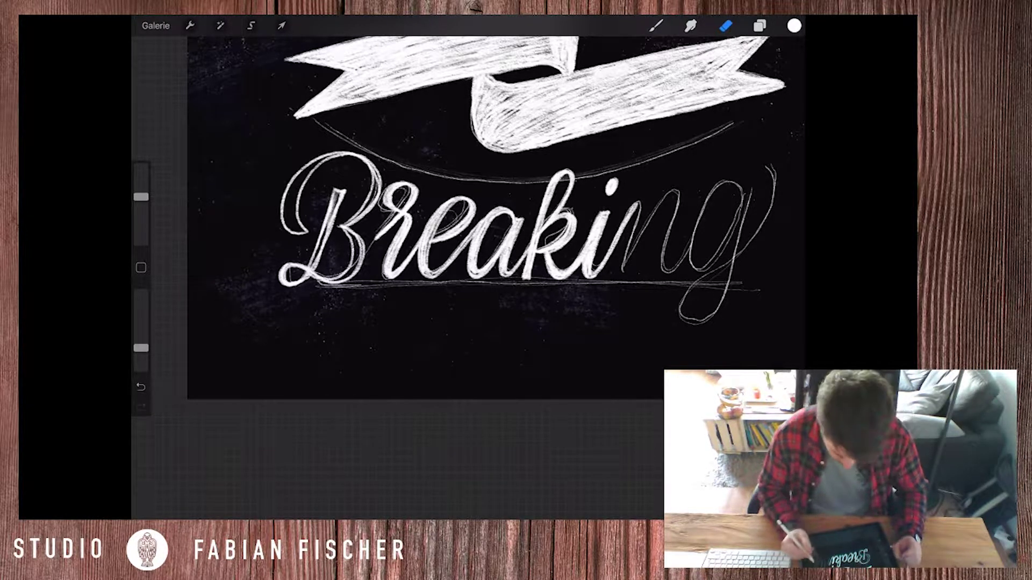
left_click_drag(141, 347, 141, 292)
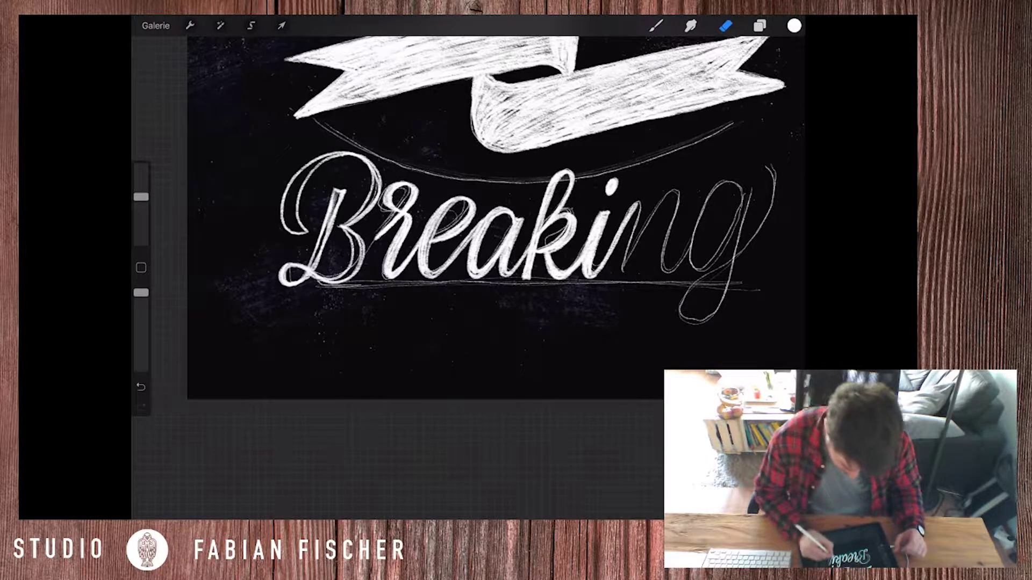
left_click_drag(484, 215, 445, 241)
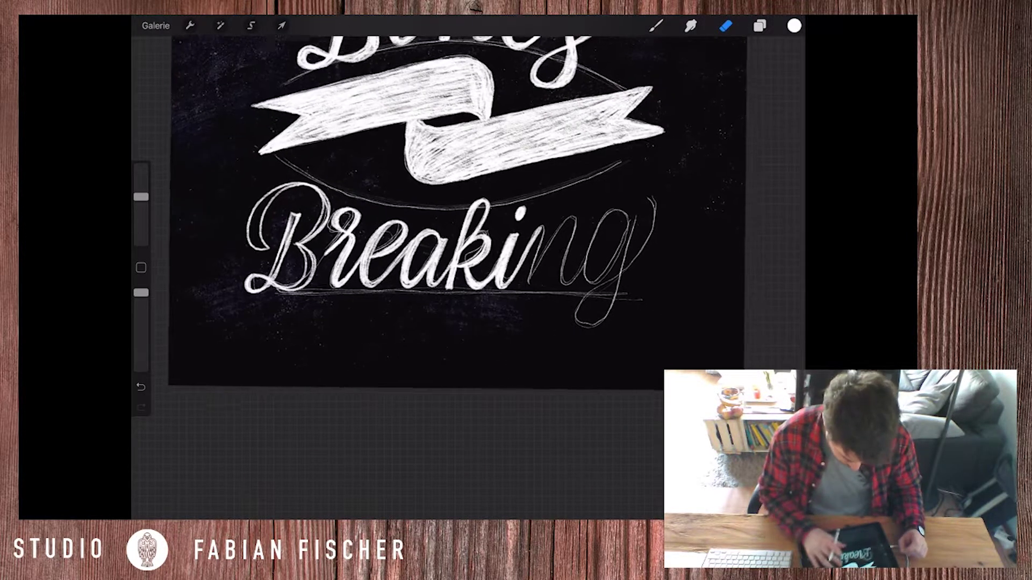
left_click_drag(141, 197, 141, 174)
left_click(759, 25)
left_click(655, 26)
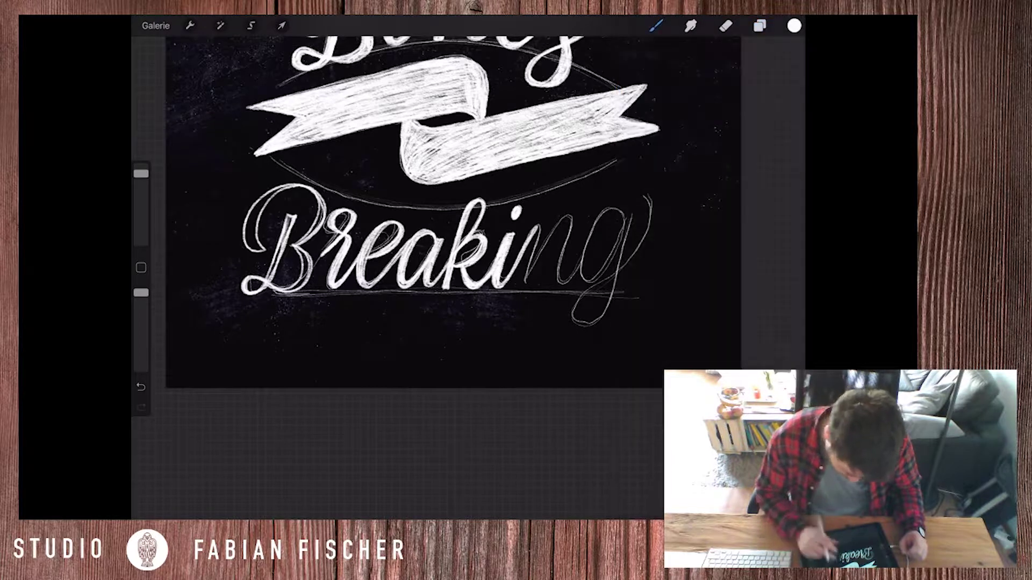
left_click_drag(376, 241, 322, 225)
- Ink the n of Breaking in bold chalk, including both stems
left_click_drag(496, 285, 511, 242)
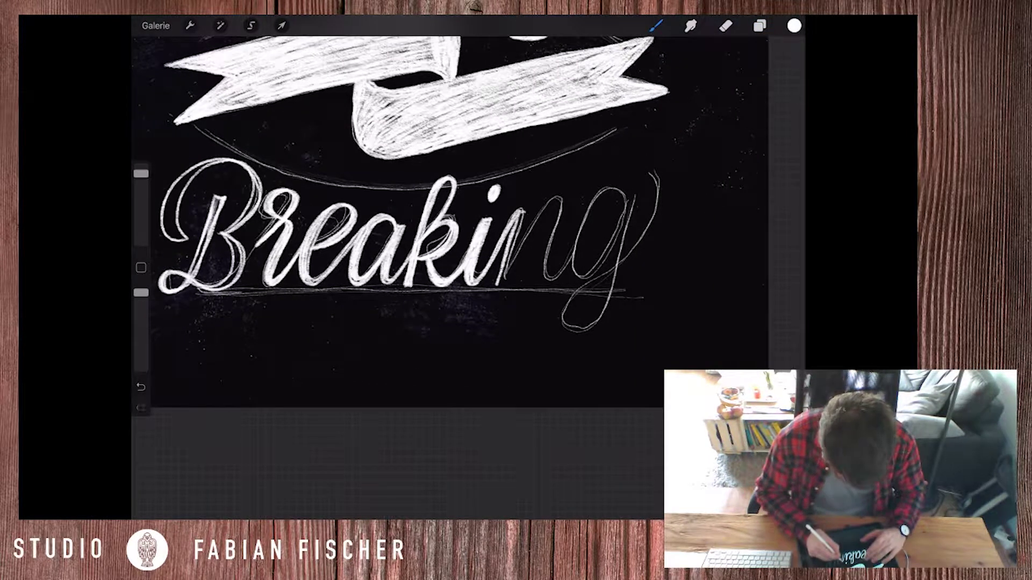
left_click_drag(495, 285, 510, 286)
mouse_move(524, 207)
left_mouse_down()
mouse_move(511, 288)
mouse_move(511, 252)
mouse_move(503, 283)
left_mouse_up()
key("ctrl+z")
left_click_drag(524, 218, 508, 284)
left_click(725, 26)
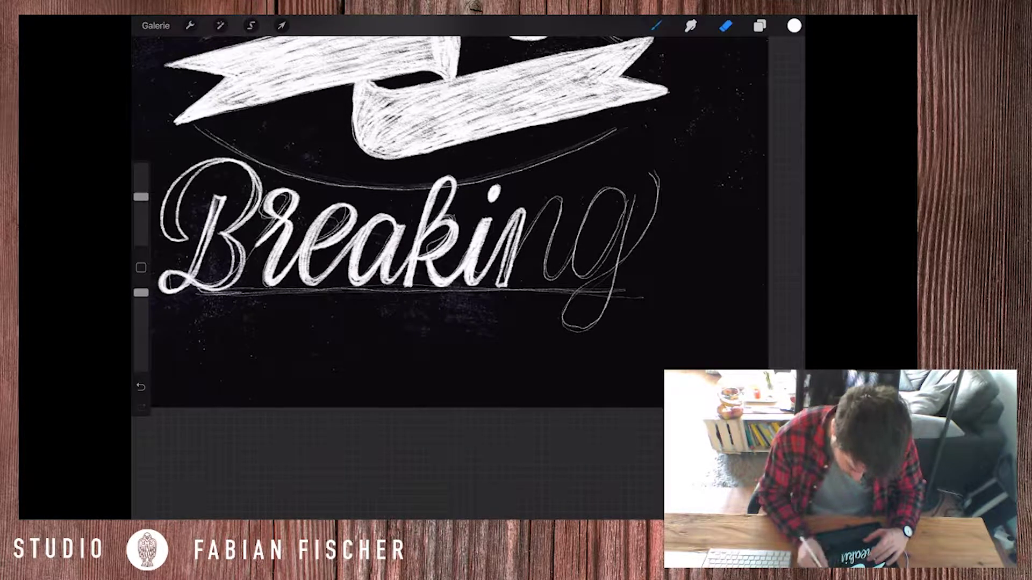
left_click(655, 25)
left_click_drag(510, 215, 504, 284)
mouse_move(526, 237)
left_mouse_down()
mouse_move(511, 282)
mouse_move(570, 266)
mouse_move(564, 199)
mouse_move(562, 280)
mouse_move(524, 260)
left_mouse_up()
left_click_drag(552, 220, 549, 274)
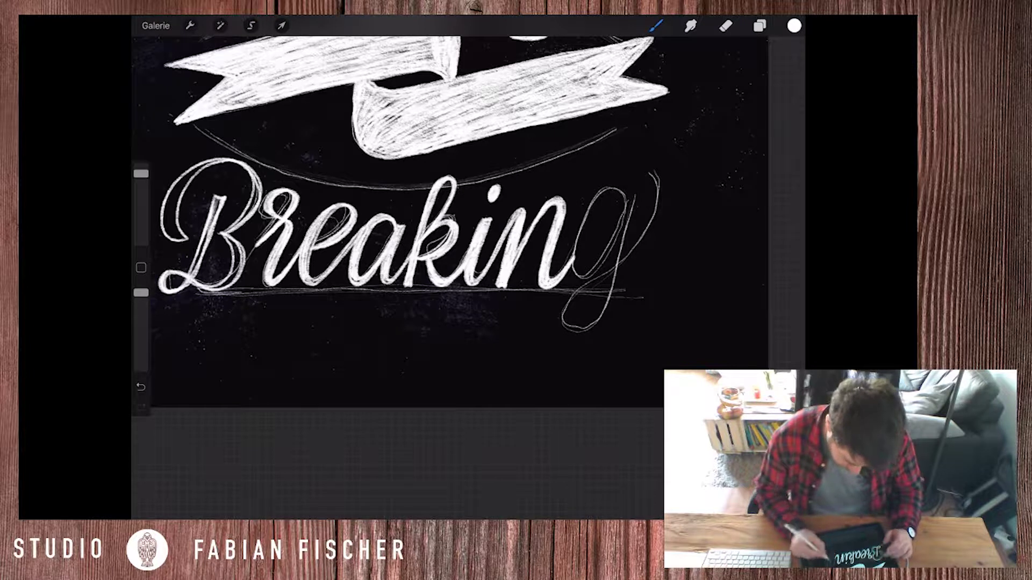
- Fill and shade the g's bowl, stem, descender and outer flourish
mouse_move(623, 194)
left_mouse_down()
mouse_move(587, 236)
mouse_move(580, 277)
left_mouse_up()
left_click_drag(623, 209, 618, 277)
mouse_move(612, 191)
left_mouse_down()
mouse_move(575, 252)
mouse_move(583, 285)
left_mouse_up()
left_click_drag(623, 213, 596, 274)
left_click_drag(574, 252, 595, 287)
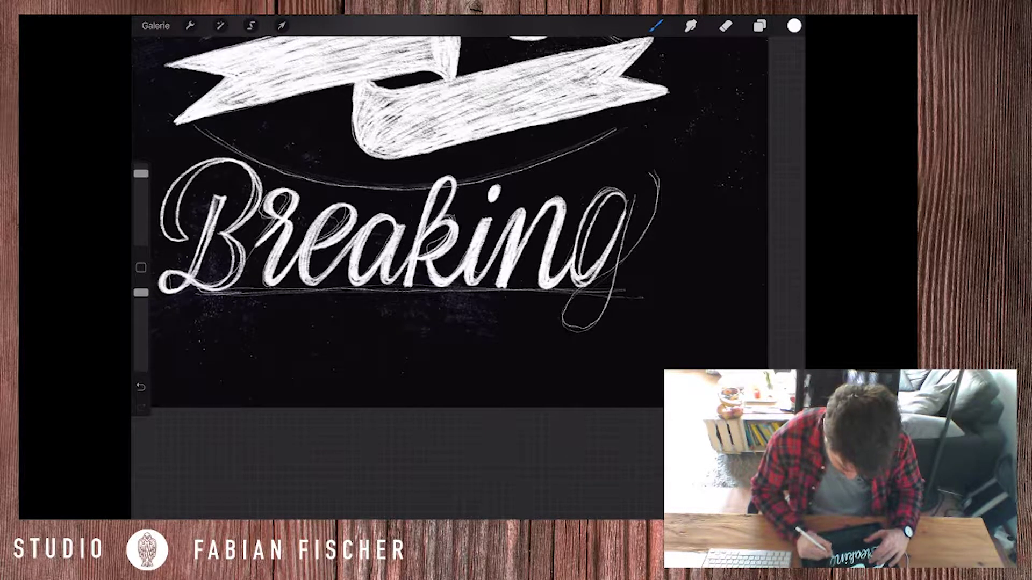
left_click_drag(618, 220, 578, 284)
mouse_move(626, 203)
left_mouse_down()
mouse_move(620, 220)
mouse_move(591, 210)
mouse_move(584, 229)
mouse_move(602, 216)
mouse_move(577, 257)
left_mouse_up()
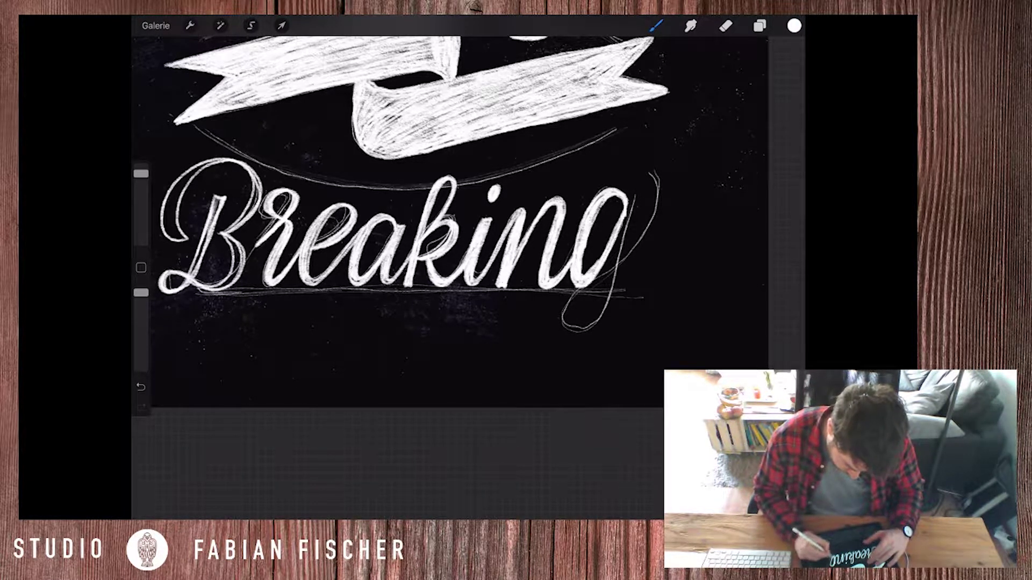
mouse_move(628, 197)
left_mouse_down()
mouse_move(642, 196)
mouse_move(613, 263)
mouse_move(564, 325)
mouse_move(669, 201)
mouse_move(650, 171)
mouse_move(618, 279)
mouse_move(585, 328)
left_mouse_up()
left_click_drag(626, 260, 591, 325)
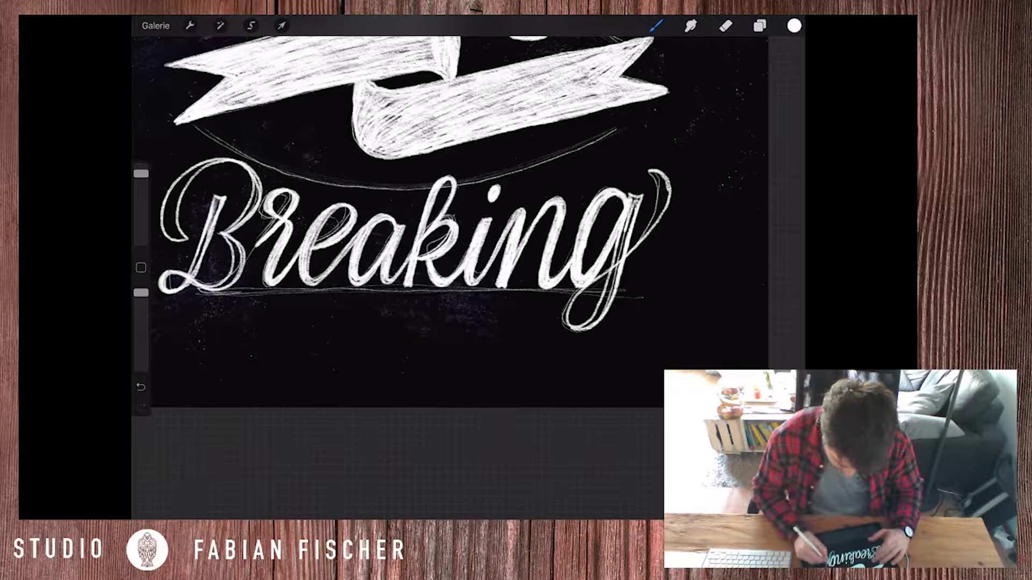
mouse_move(637, 197)
left_mouse_down()
mouse_move(589, 325)
mouse_move(658, 223)
mouse_move(650, 172)
left_mouse_up()
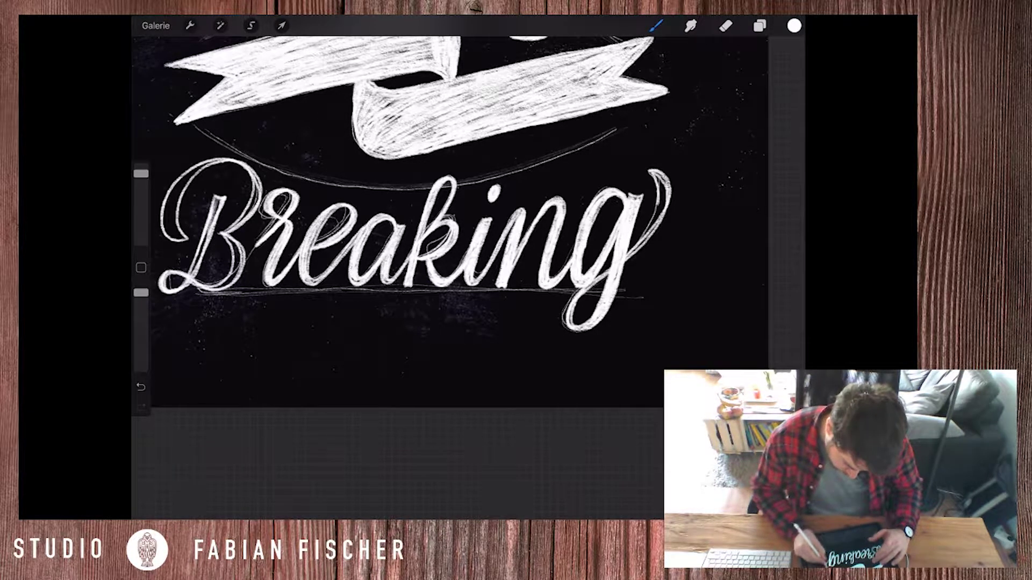
mouse_move(628, 258)
left_mouse_down()
mouse_move(658, 206)
mouse_move(653, 172)
left_mouse_up()
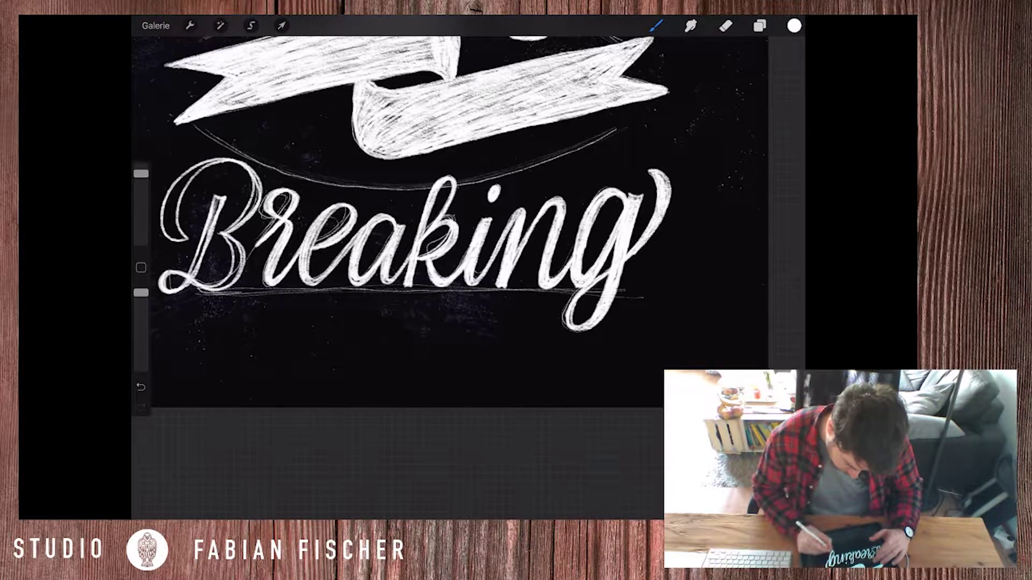
key("ctrl+z")
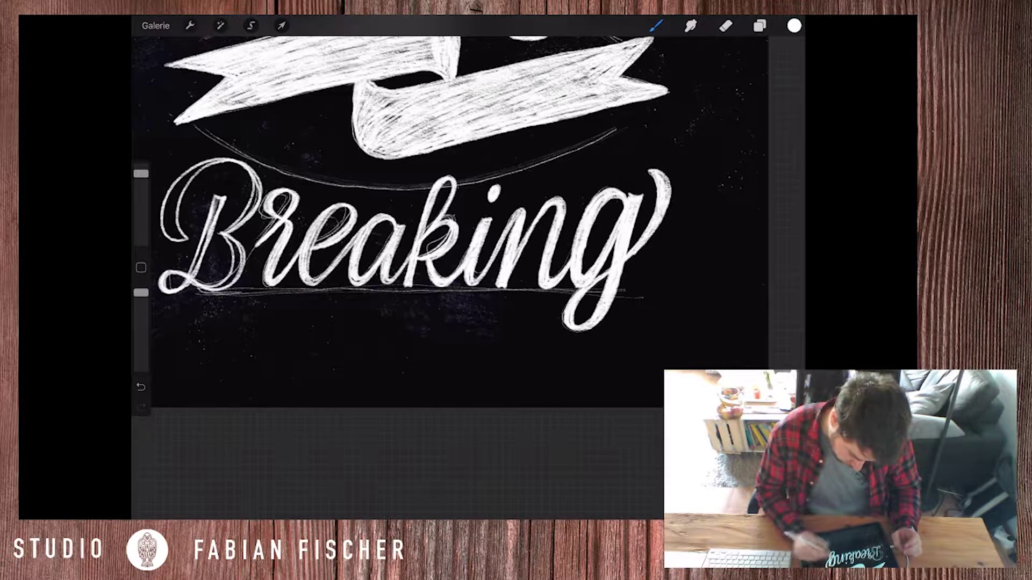
- Add chalk hatching inside the capital B of Breaking, undoing two strokes
left_click(725, 25)
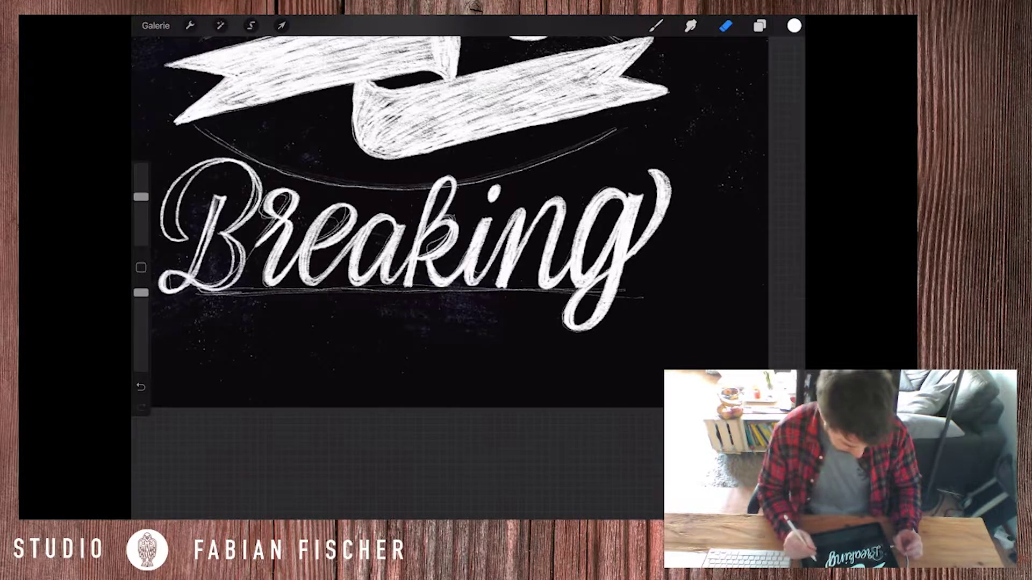
left_click_drag(376, 215, 508, 223)
left_click(656, 26)
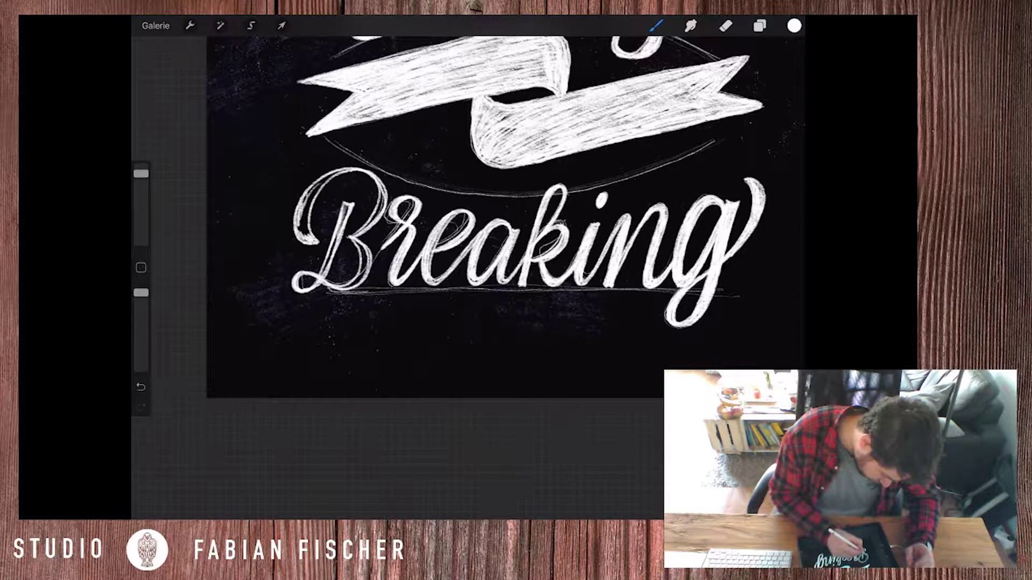
mouse_move(304, 242)
left_mouse_down()
mouse_move(302, 200)
mouse_move(321, 180)
left_mouse_up()
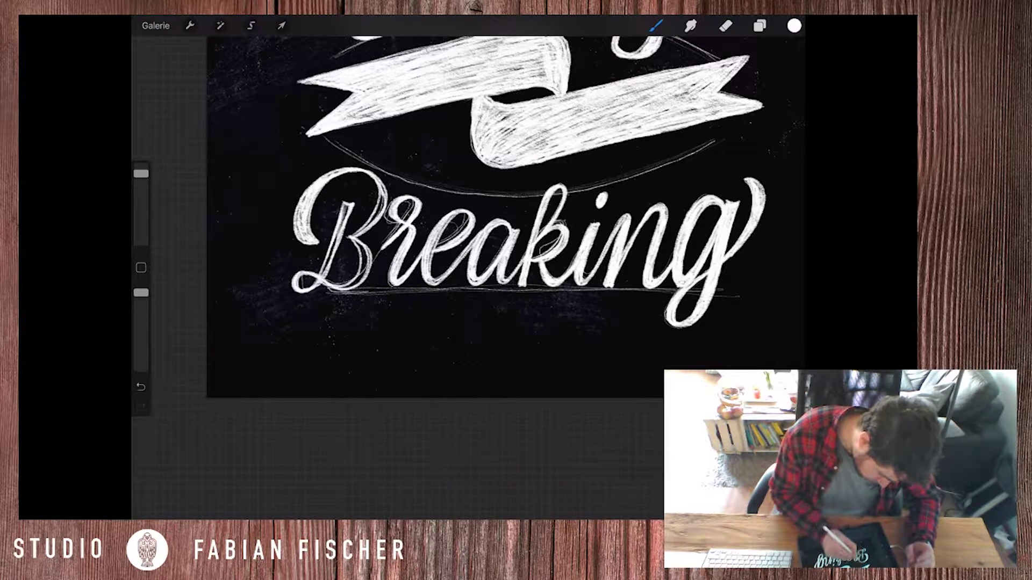
mouse_move(356, 233)
left_mouse_down()
mouse_move(380, 209)
mouse_move(321, 272)
mouse_move(364, 263)
left_mouse_up()
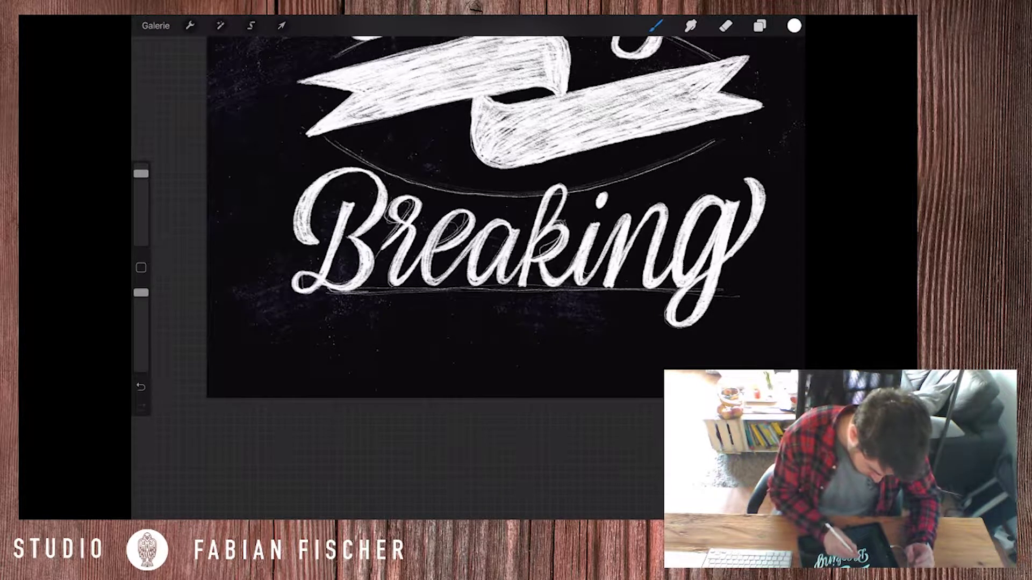
scroll(505, 215, "down", 5)
scroll(505, 215, "up", 4)
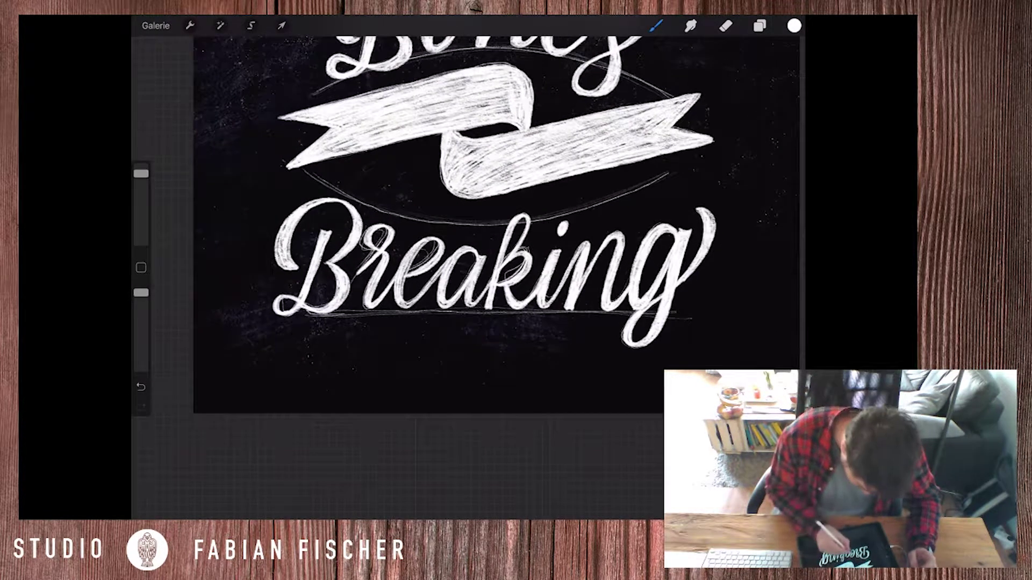
key("ctrl+z")
key("ctrl+z")
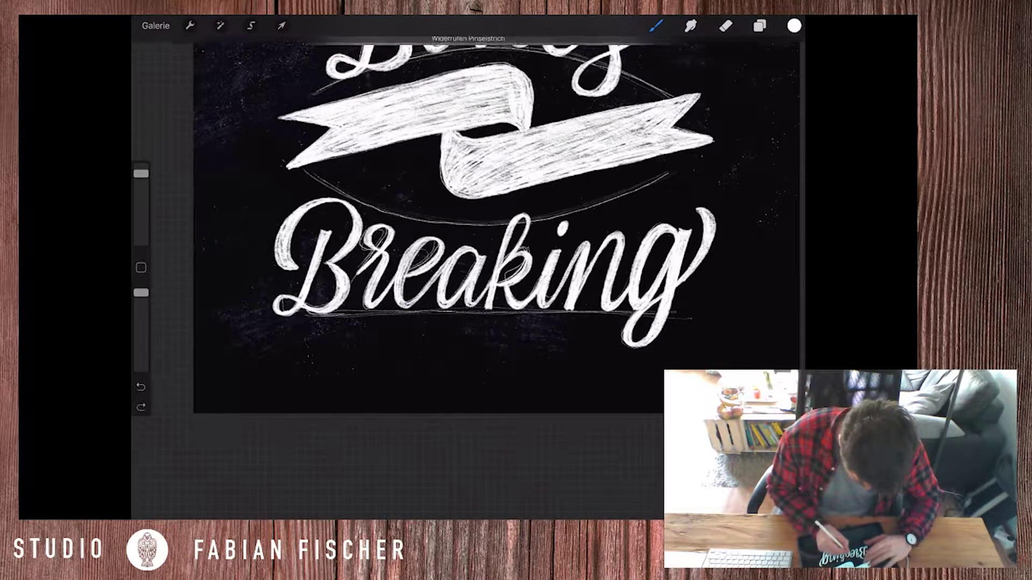
key("ctrl+z")
- Hide the sketch guide layer and undo stray strokes near the k
left_click(759, 25)
left_click(787, 215)
left_click(760, 25)
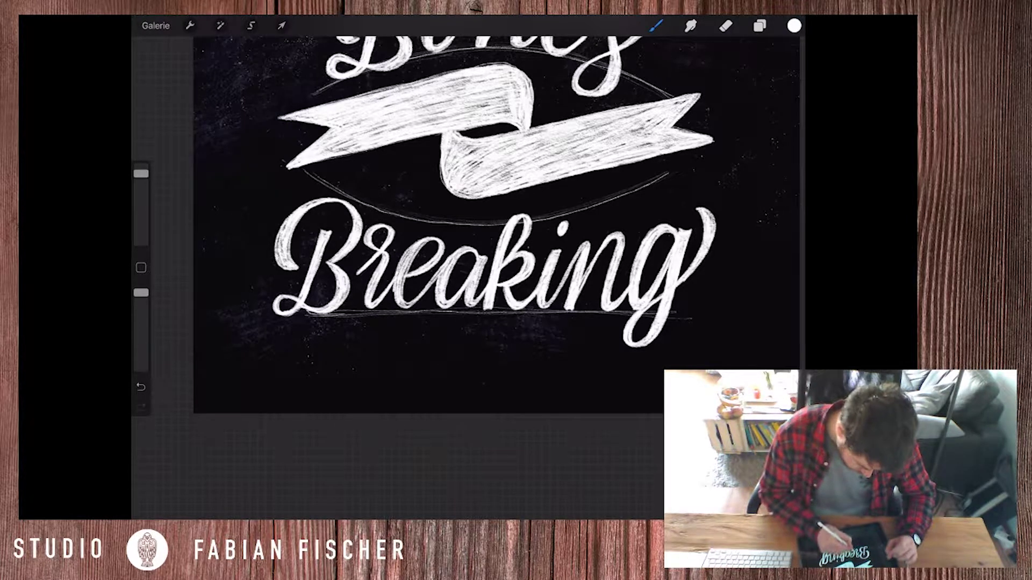
key("ctrl+z")
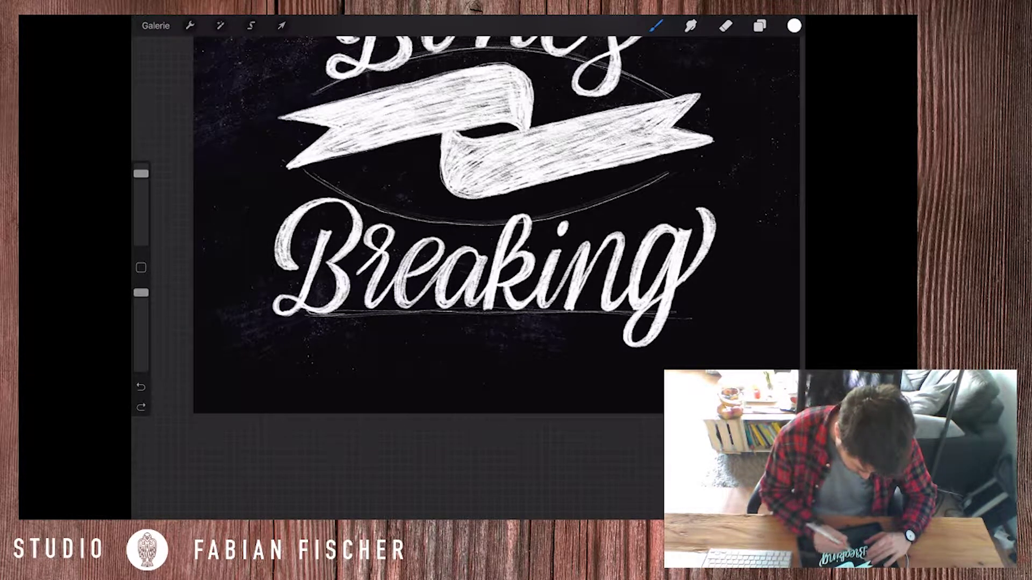
key("ctrl+shift+z")
key("ctrl+z")
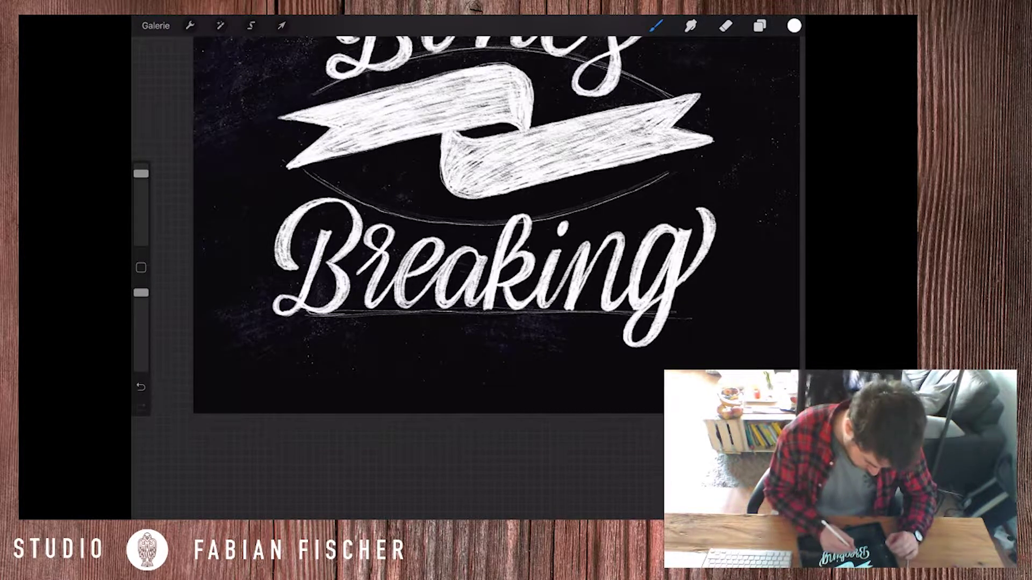
key("ctrl+z")
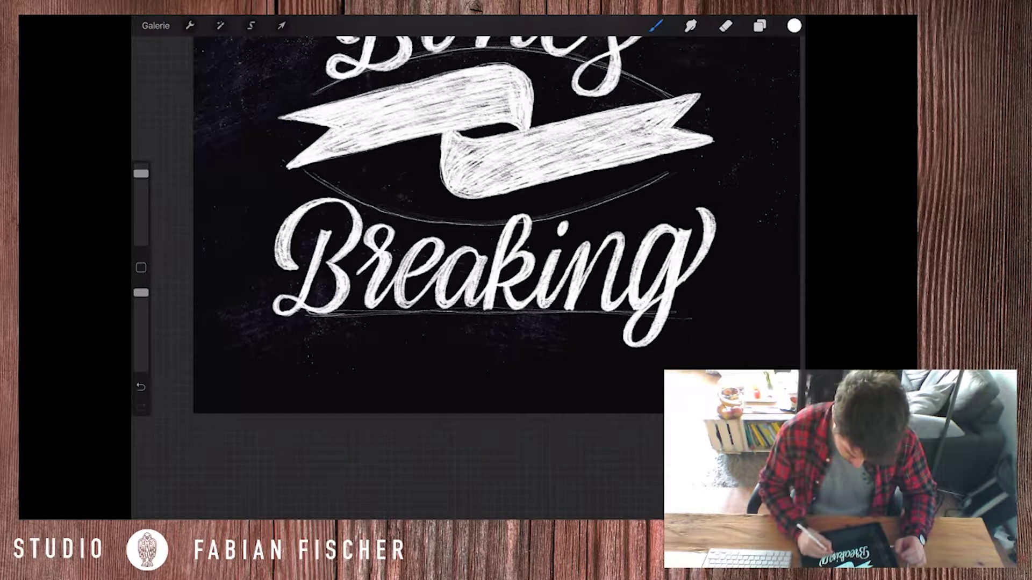
key("ctrl+z")
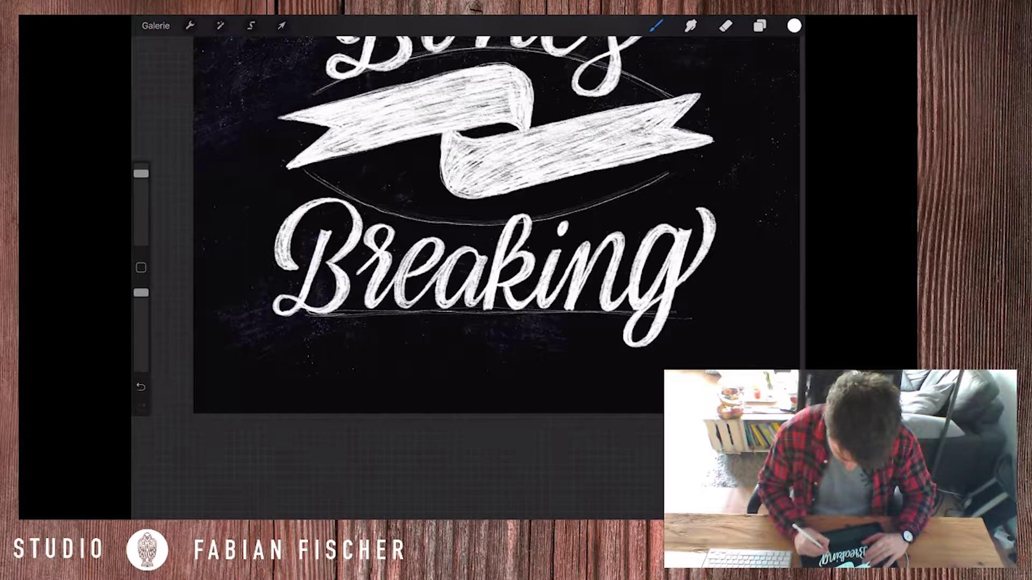
key("ctrl+z")
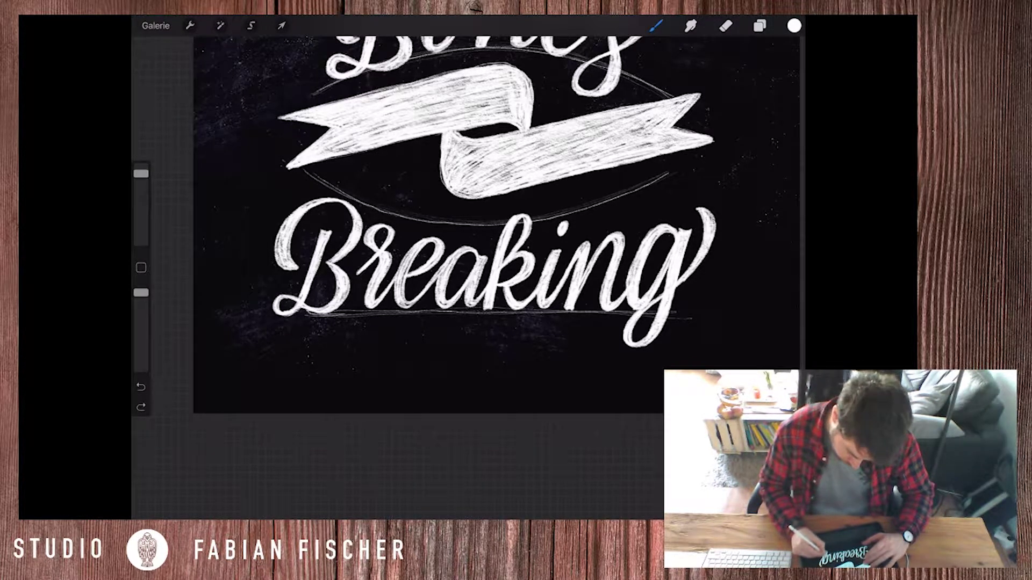
- Undo the stray marks around the B of Breaking
scroll(484, 215, "up", 3)
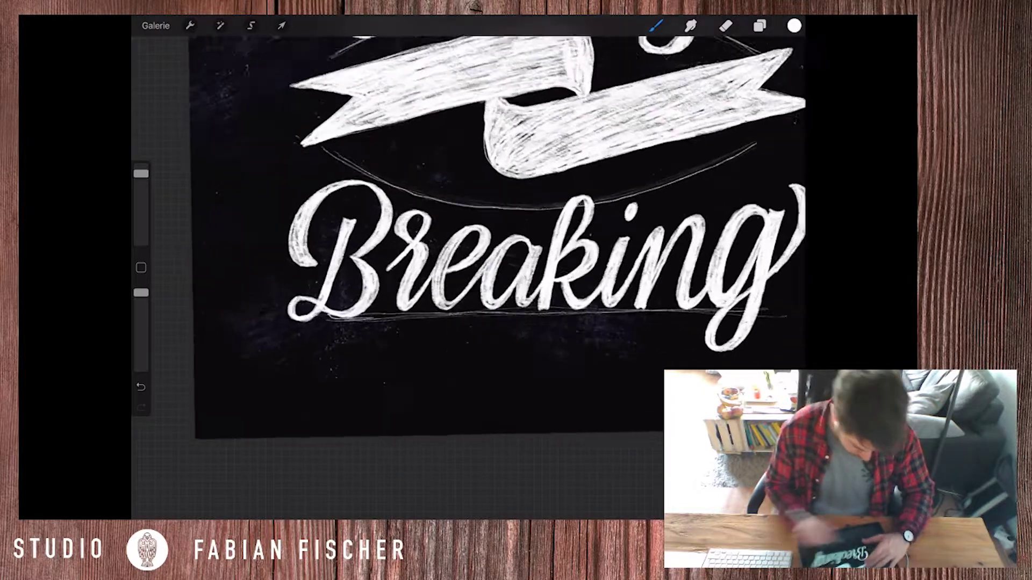
scroll(484, 214, "up", 1)
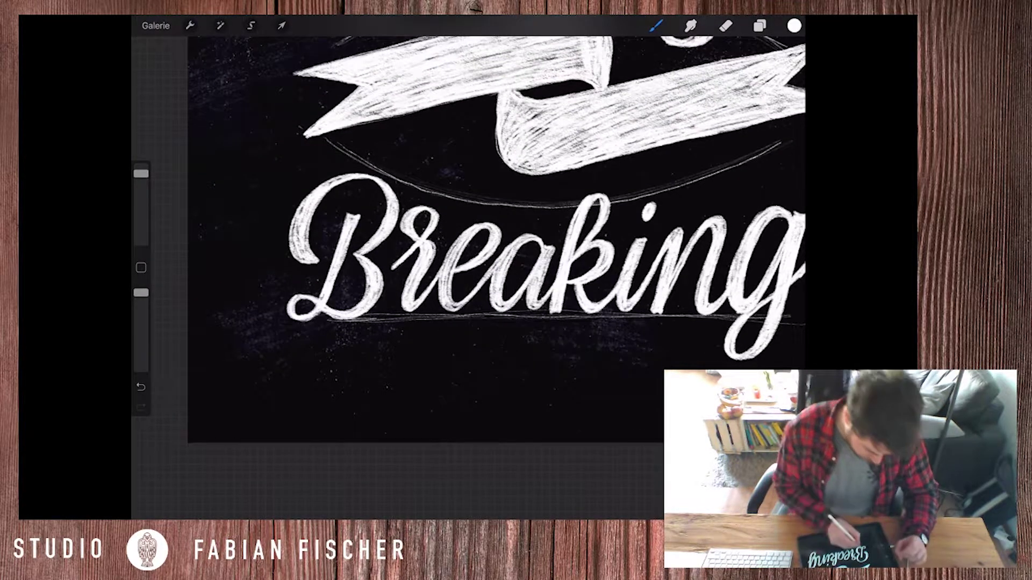
key("ctrl+z")
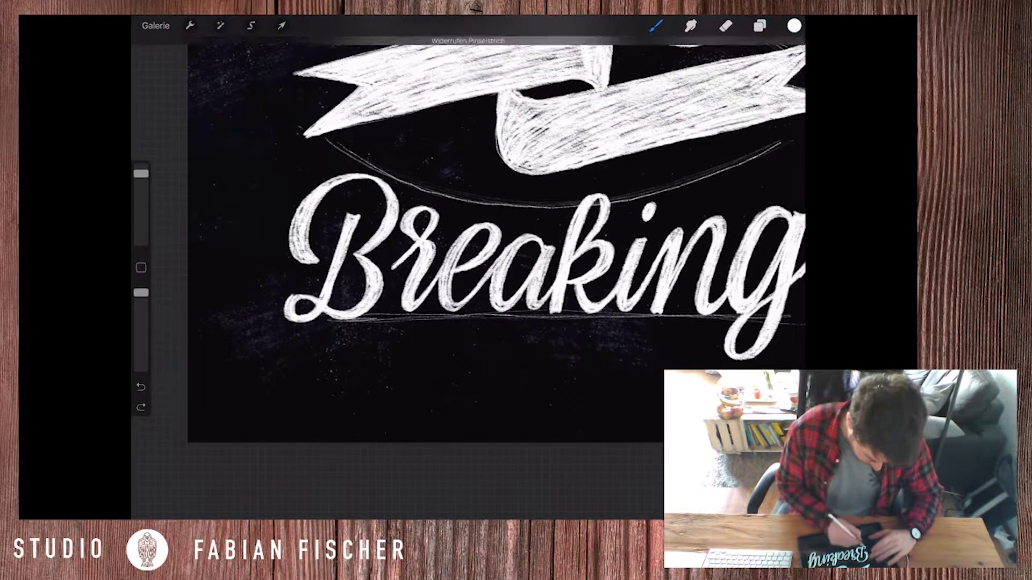
key("ctrl+z")
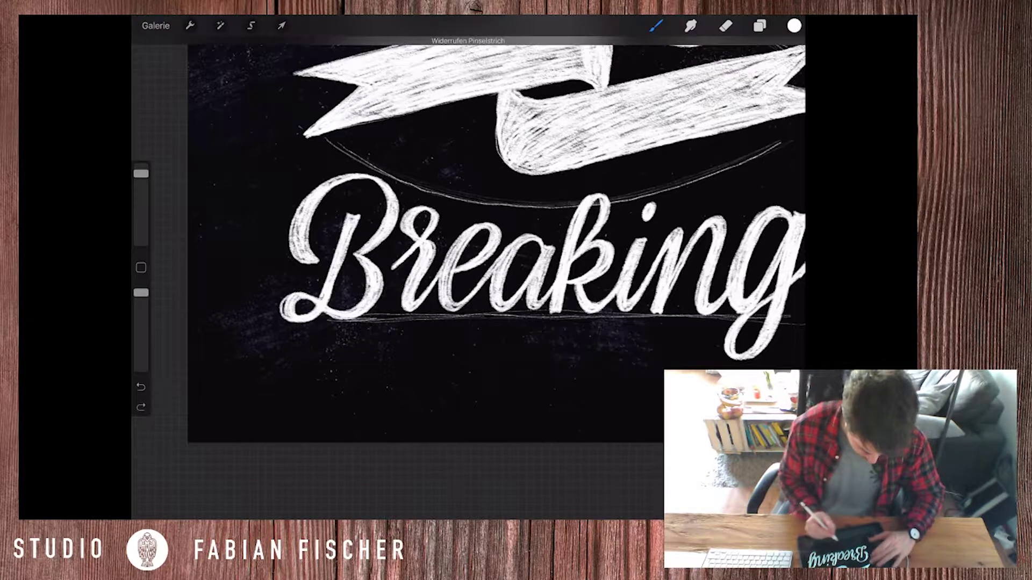
key("ctrl+z")
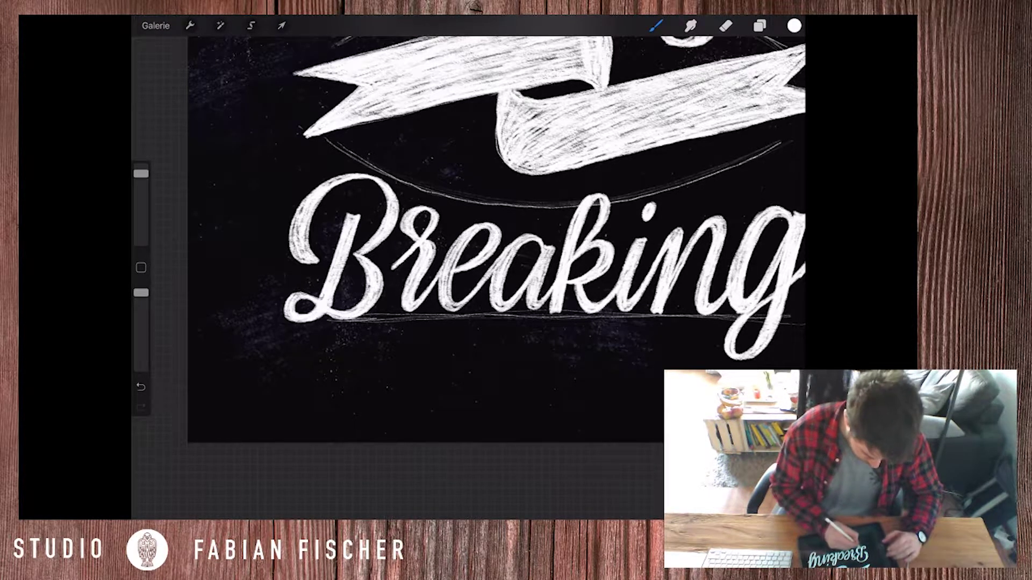
key("ctrl+z")
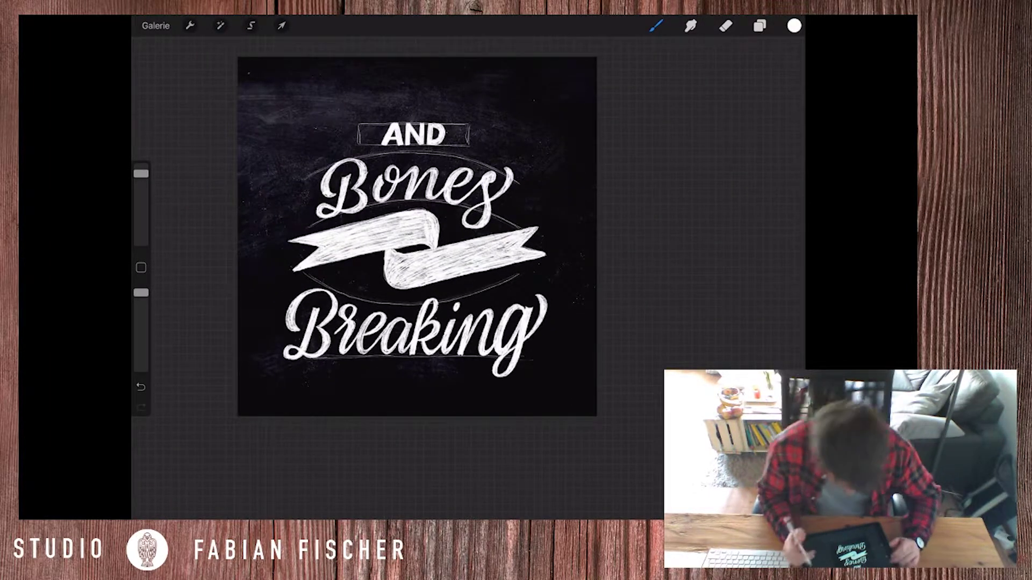
- Fade ribbon layer Ebene 9 to 27% opacity and show the WILL KEEP sketch layer Ebene 8
left_click(759, 26)
left_click(709, 183)
left_click(769, 182)
left_click_drag(763, 221, 691, 221)
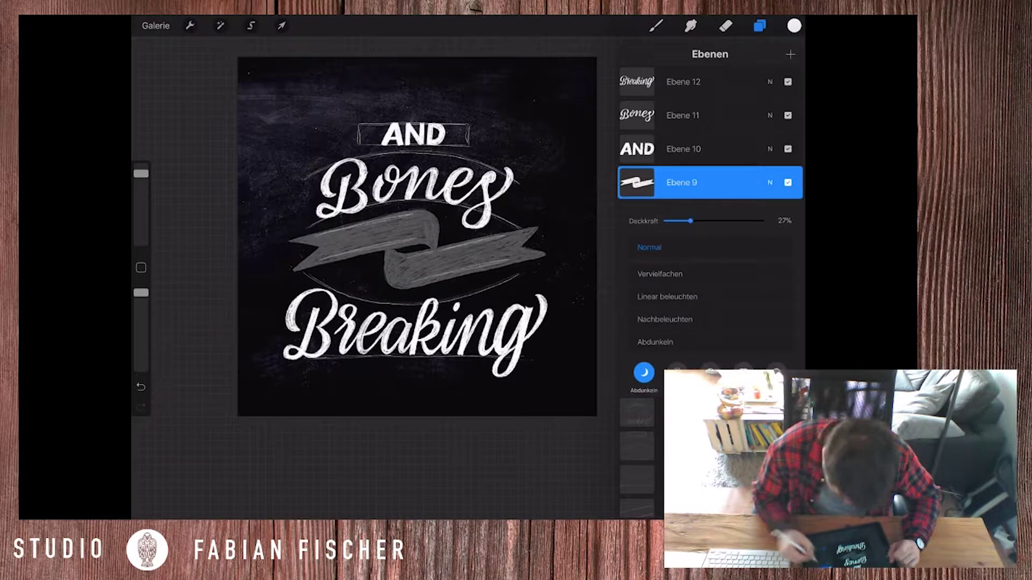
left_click(769, 182)
left_click(788, 216)
scroll(417, 236, "up", 5)
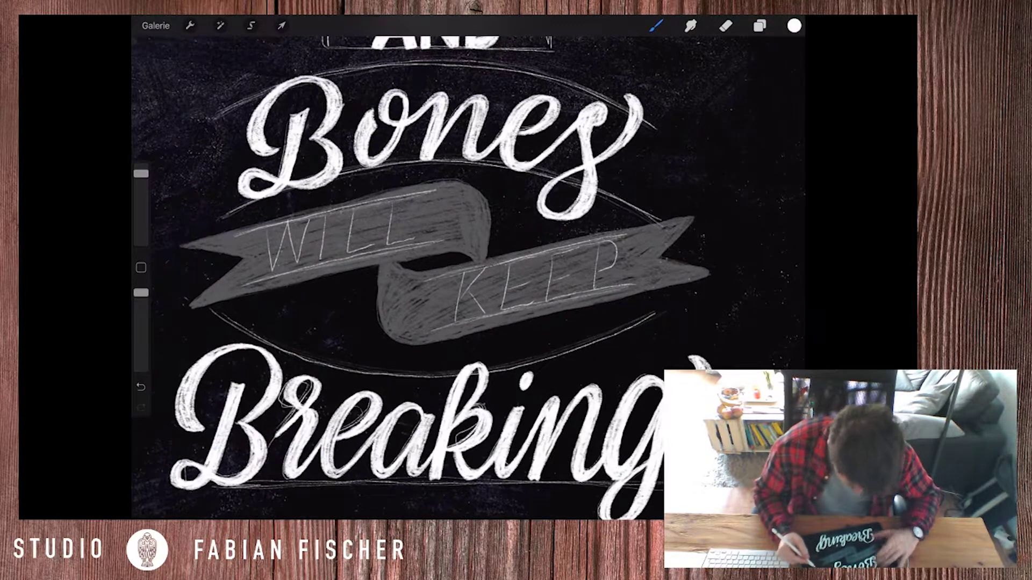
left_click(760, 25)
- Set the eraser to the Angetrockneter Pinsel brush and adjust its size
left_click(725, 26)
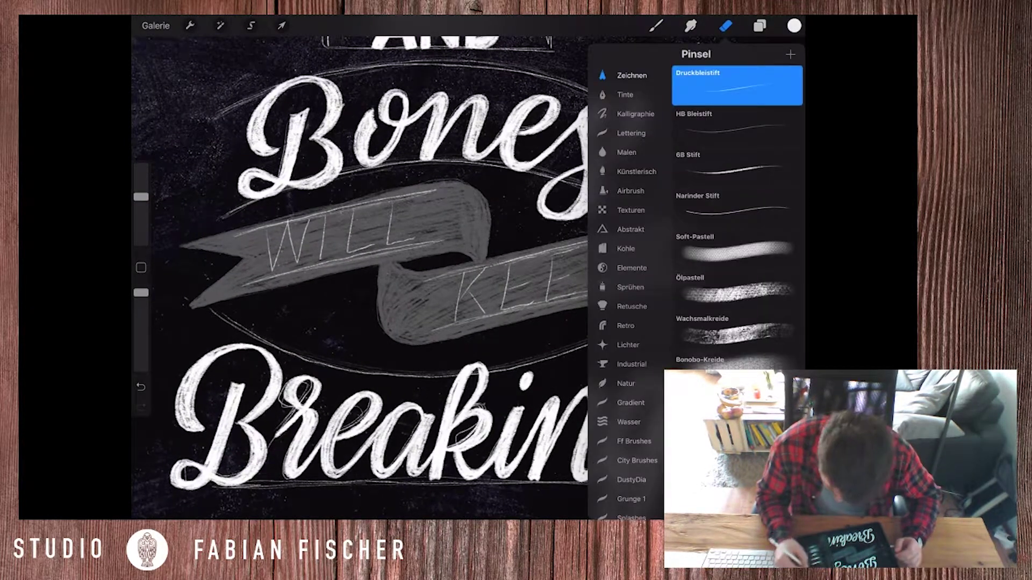
left_click(736, 330)
left_click(635, 114)
left_click(626, 152)
left_click(736, 166)
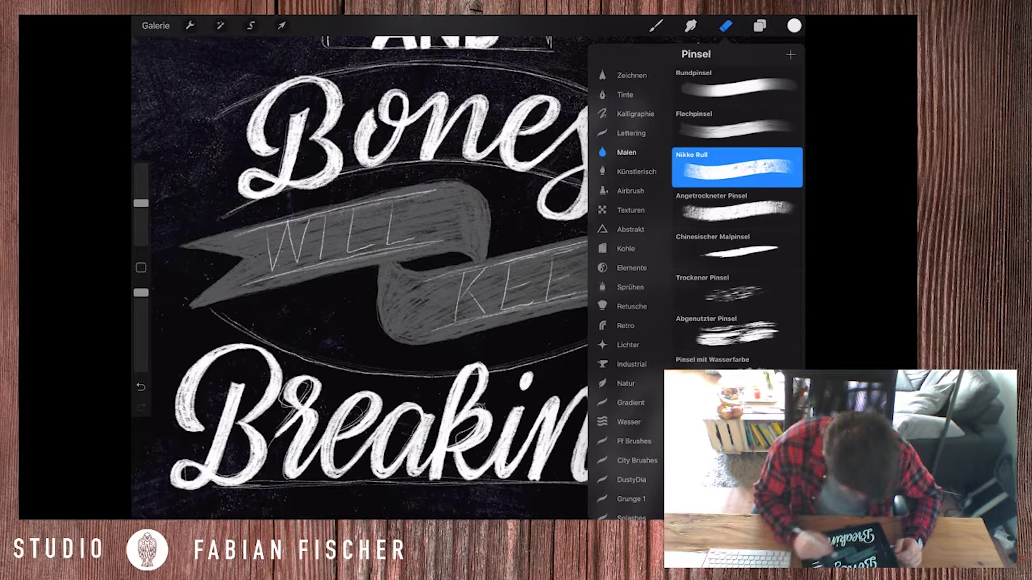
left_click_drag(141, 197, 141, 219)
scroll(376, 242, "up", 3)
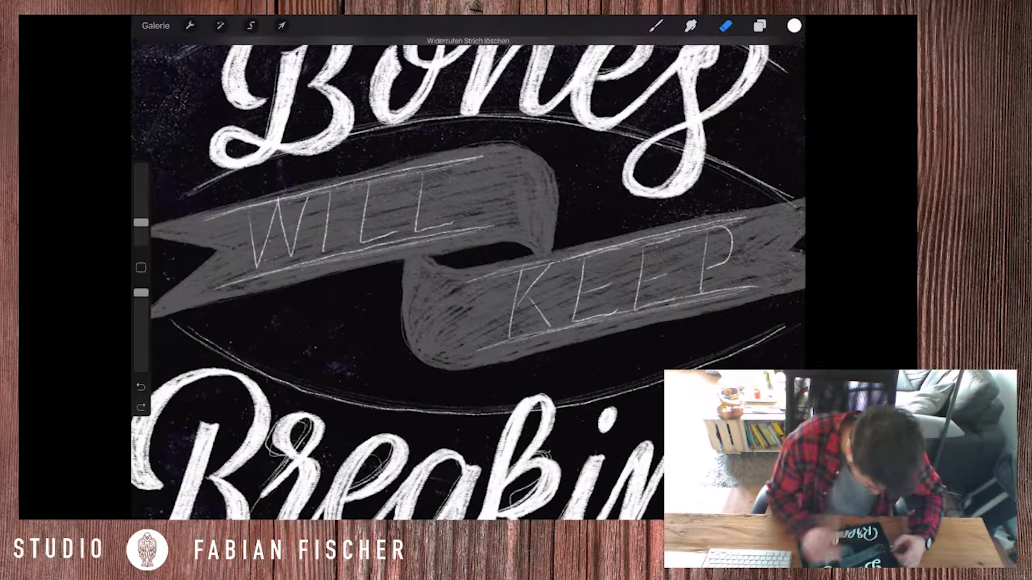
left_click(726, 25)
left_click(736, 209)
left_click_drag(141, 242, 140, 228)
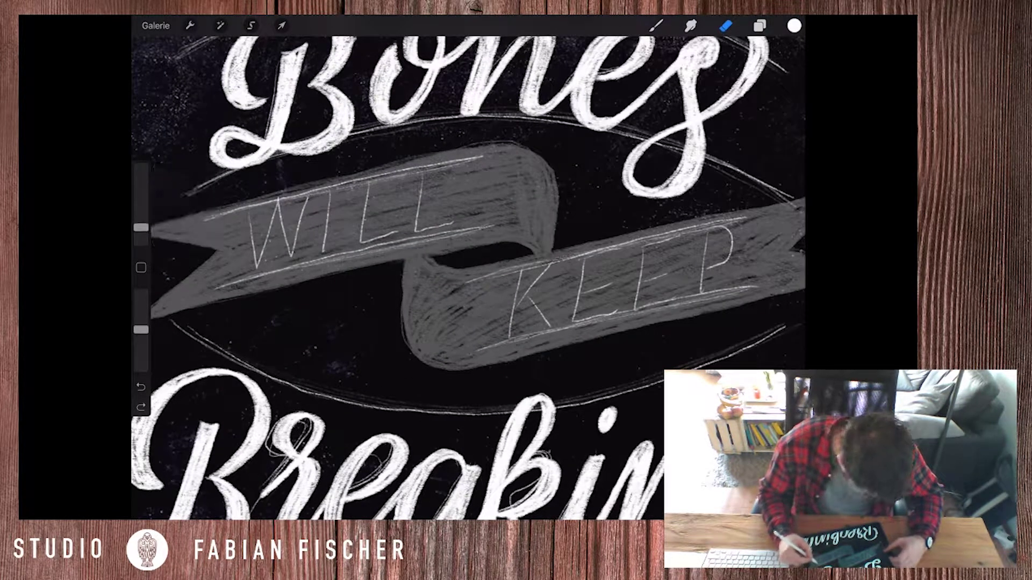
- Carve dark outlines along the W, I and both L's of WILL
left_click_drag(248, 209, 252, 266)
left_click_drag(141, 329, 141, 292)
mouse_move(251, 226)
left_mouse_down()
mouse_move(254, 257)
mouse_move(277, 203)
mouse_move(290, 262)
mouse_move(306, 196)
mouse_move(322, 253)
left_mouse_up()
left_click_drag(333, 190, 328, 253)
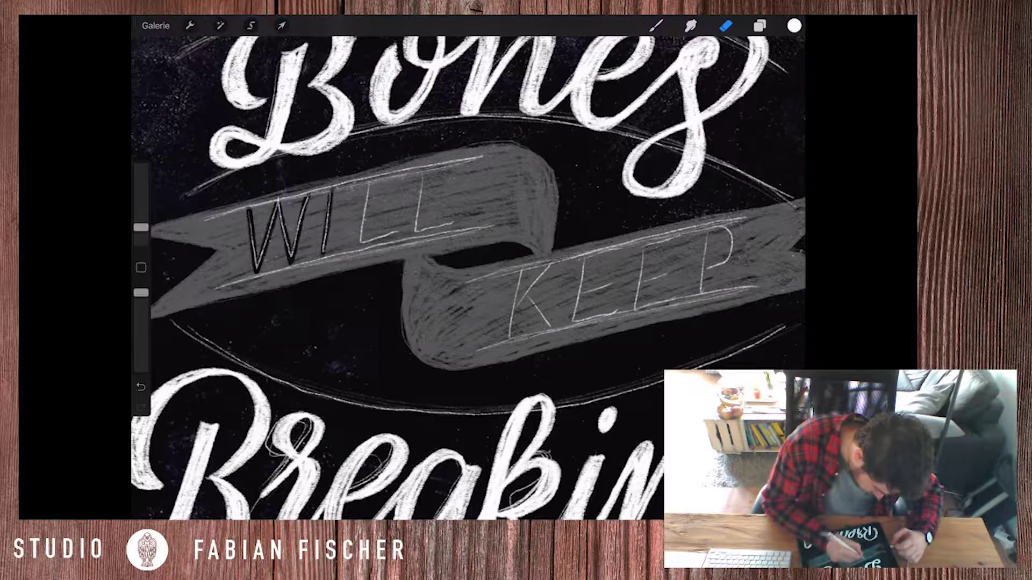
left_click_drag(367, 183, 361, 247)
mouse_move(423, 182)
left_mouse_down()
mouse_move(416, 236)
mouse_move(457, 193)
mouse_move(514, 158)
left_mouse_up()
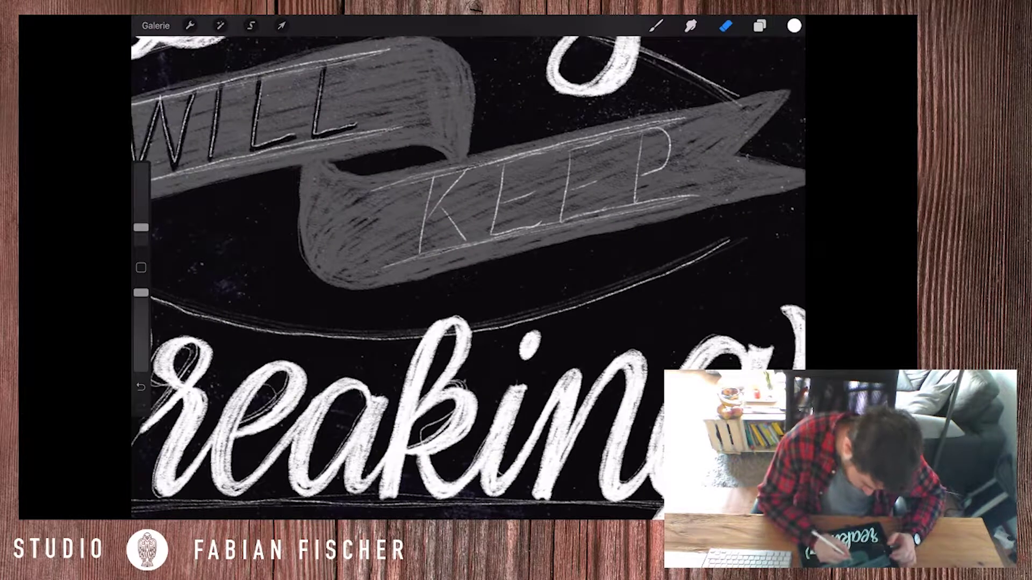
- Outline the K, both E's and the P of KEEP
left_click_drag(432, 177, 419, 254)
mouse_move(463, 171)
left_mouse_down()
mouse_move(432, 221)
mouse_move(465, 244)
left_mouse_up()
mouse_move(505, 164)
left_mouse_down()
mouse_move(493, 237)
mouse_move(547, 149)
left_mouse_up()
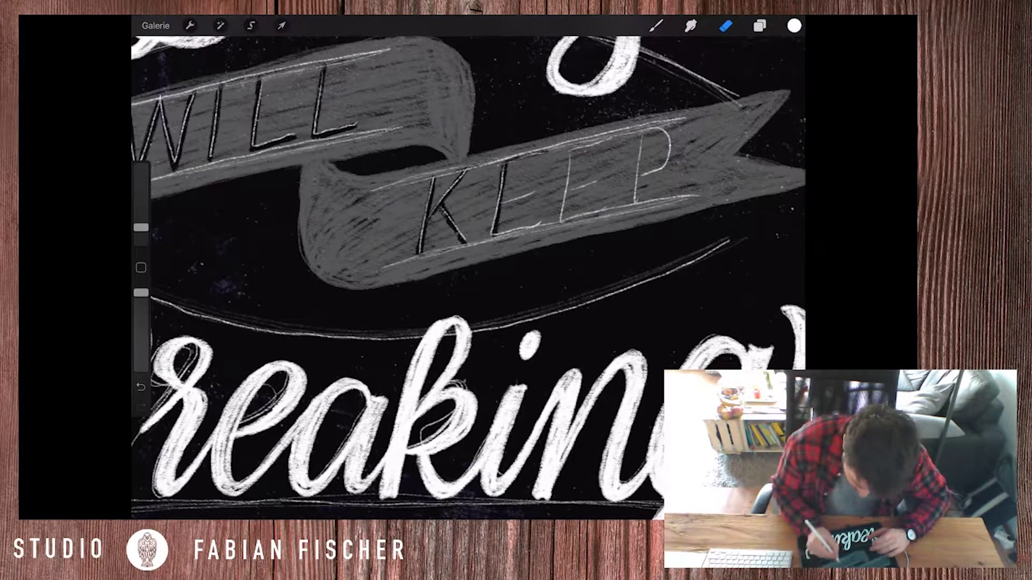
left_click_drag(498, 236, 543, 221)
mouse_move(567, 175)
left_mouse_down()
mouse_move(560, 221)
mouse_move(608, 209)
left_mouse_up()
mouse_move(573, 148)
left_mouse_down()
mouse_move(617, 135)
mouse_move(632, 207)
left_mouse_up()
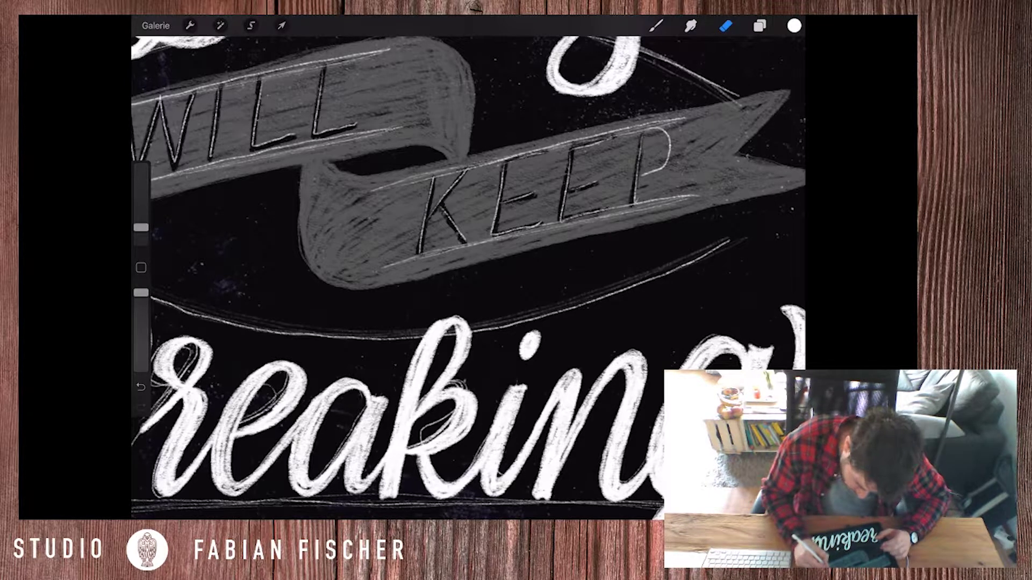
mouse_move(643, 129)
left_mouse_down()
mouse_move(672, 161)
mouse_move(663, 172)
left_mouse_up()
scroll(468, 269, "down", 5)
- Raise the banner layer to 100% opacity
left_click(760, 25)
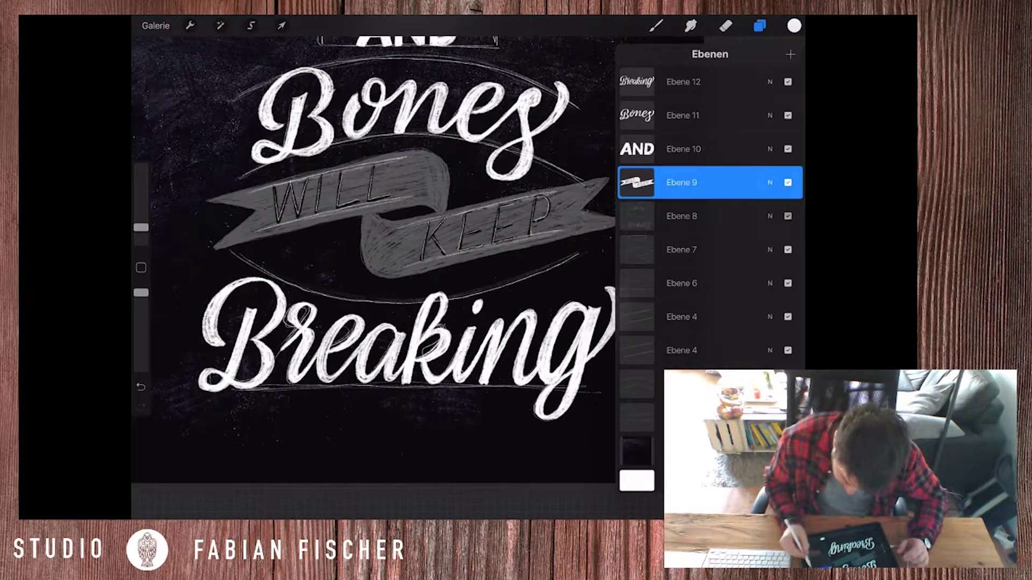
left_click(765, 179)
left_click_drag(699, 220, 763, 221)
left_click(759, 25)
scroll(467, 268, "up", 5)
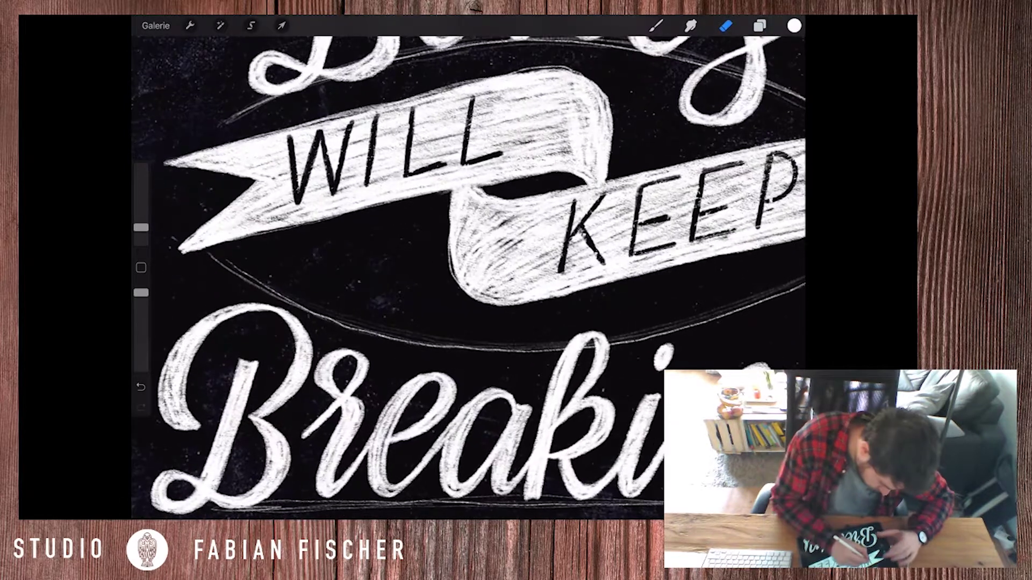
- Erase ragged edges from the W, I and both L's of WILL
mouse_move(325, 131)
left_mouse_down()
mouse_move(339, 180)
mouse_move(371, 180)
left_mouse_up()
mouse_move(414, 106)
left_mouse_down()
mouse_move(413, 158)
mouse_move(433, 168)
left_mouse_up()
mouse_move(465, 137)
left_mouse_down()
mouse_move(499, 160)
mouse_move(443, 217)
mouse_move(476, 221)
left_mouse_up()
scroll(468, 269, "down", 5)
scroll(467, 241, "up", 5)
scroll(468, 269, "down", 2)
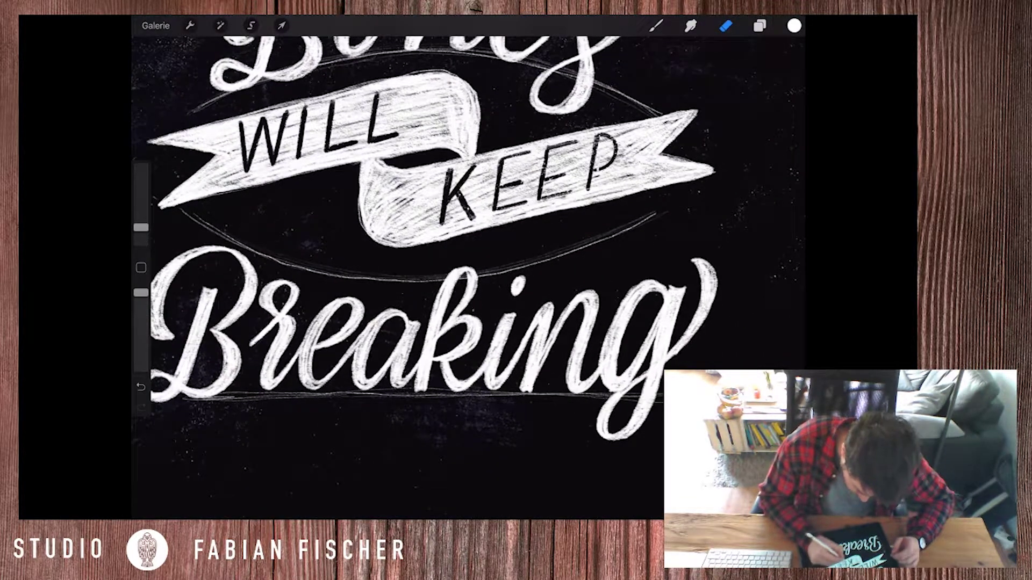
- Tidy both E's of KEEP, including the last E's top bar
left_click_drag(500, 187, 521, 186)
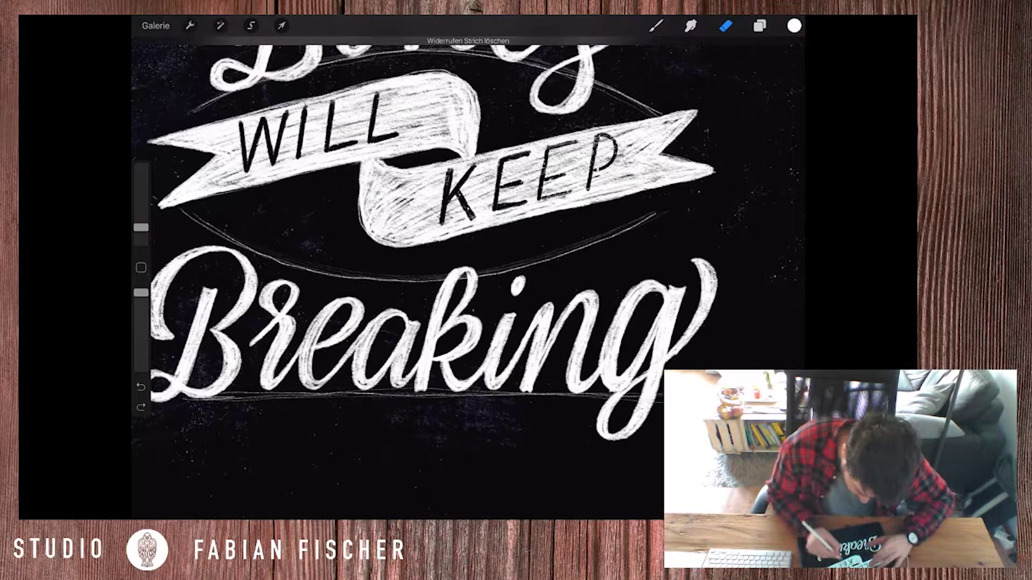
mouse_move(545, 152)
left_mouse_down()
mouse_move(544, 200)
mouse_move(546, 175)
left_mouse_up()
left_click_drag(545, 199, 569, 191)
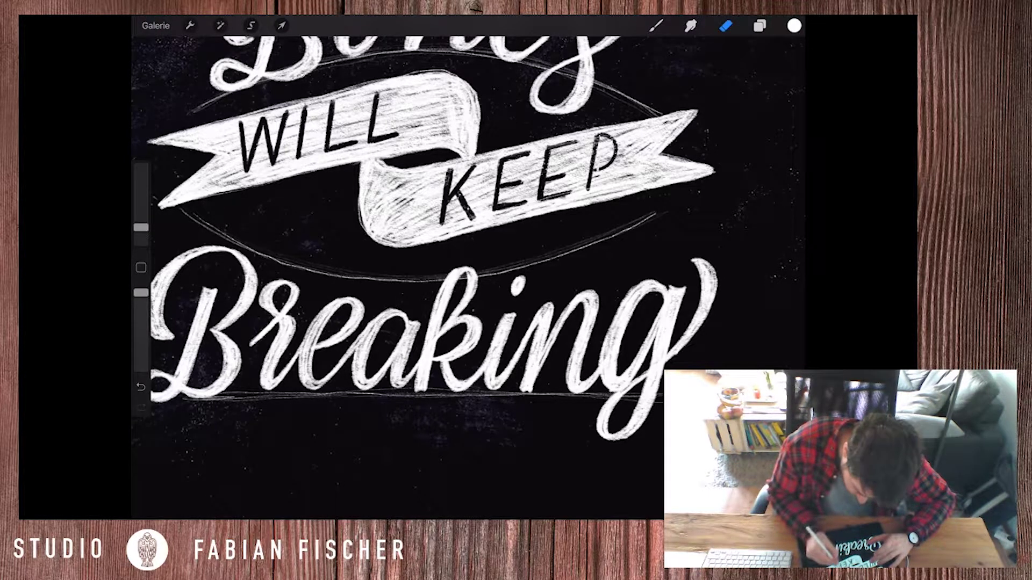
left_click_drag(561, 148, 579, 141)
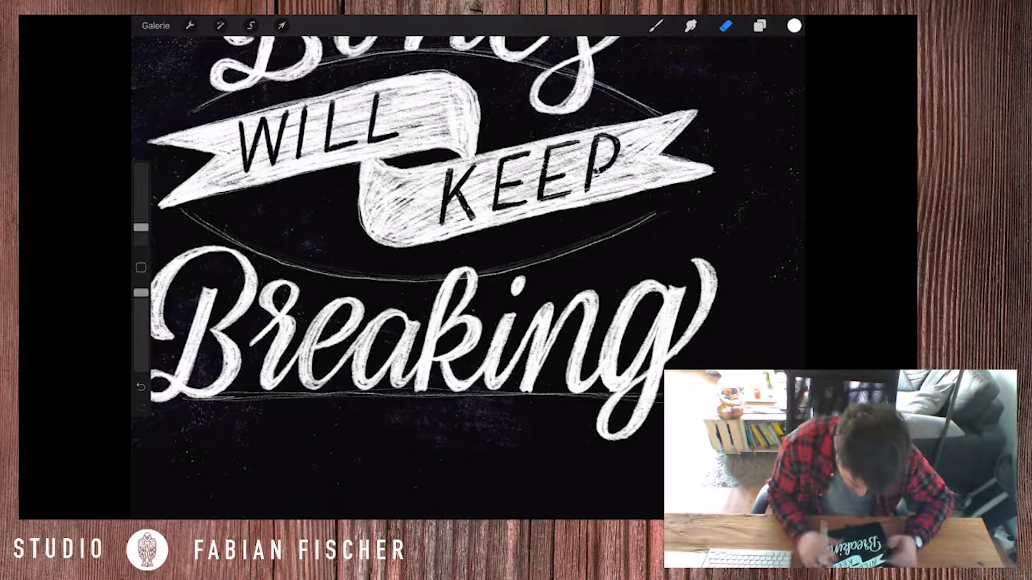
scroll(457, 215, "down", 5)
scroll(456, 225, "up", 5)
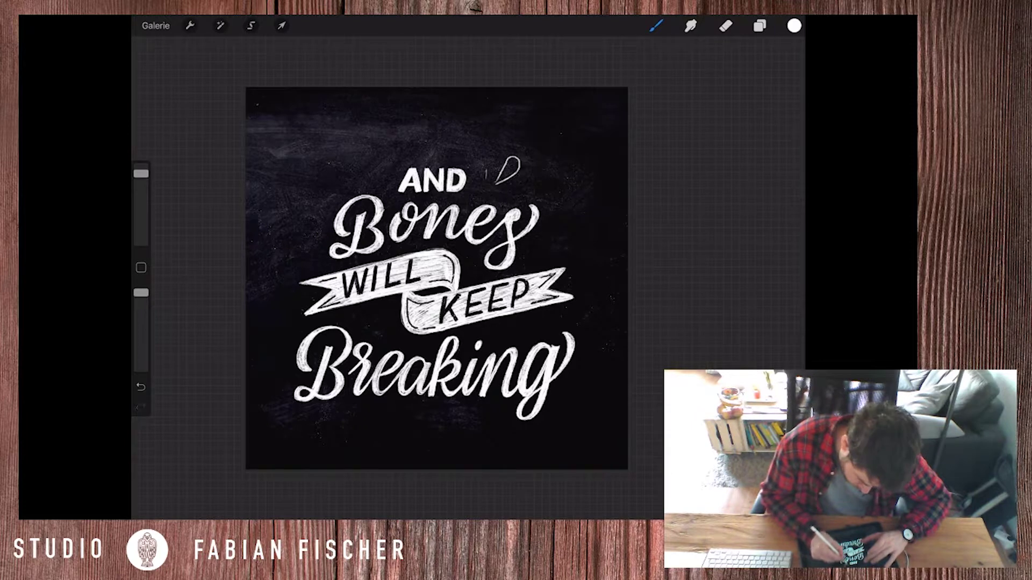
- Draw splash drops right of AND and shade the large drop with chalk
left_click_drag(485, 180, 512, 190)
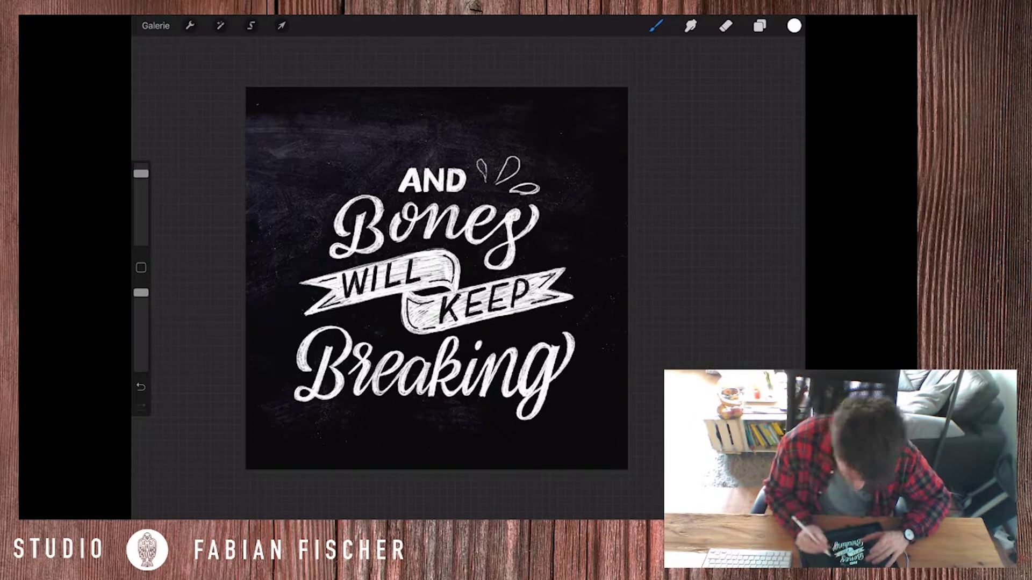
scroll(448, 180, "up", 3)
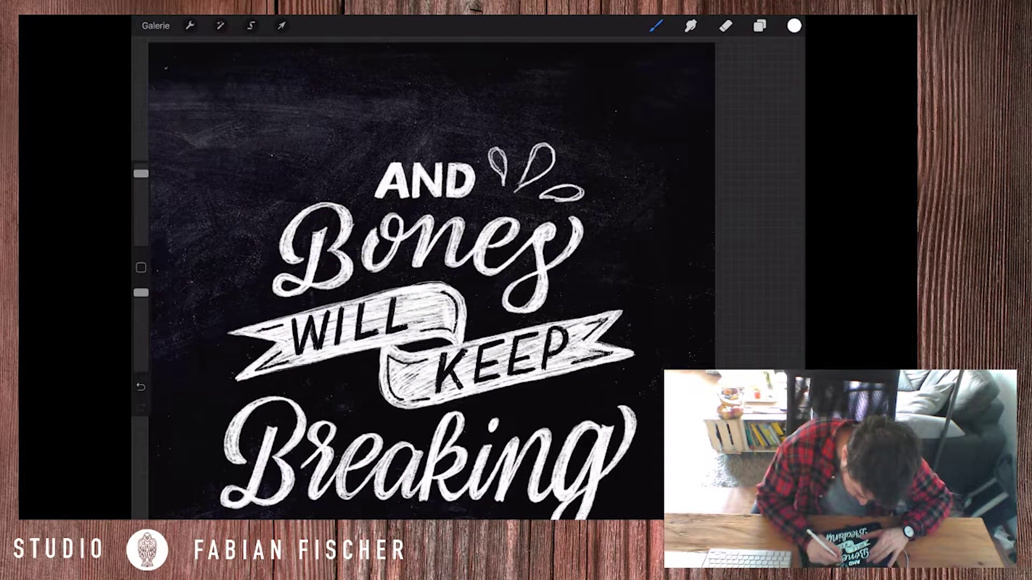
left_click_drag(544, 151, 533, 169)
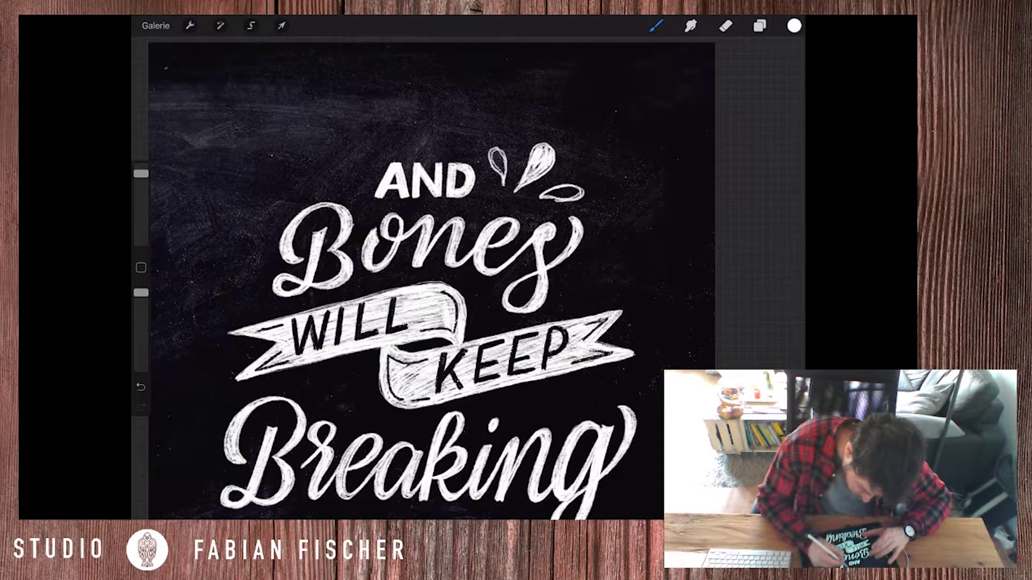
scroll(419, 279, "up", 1)
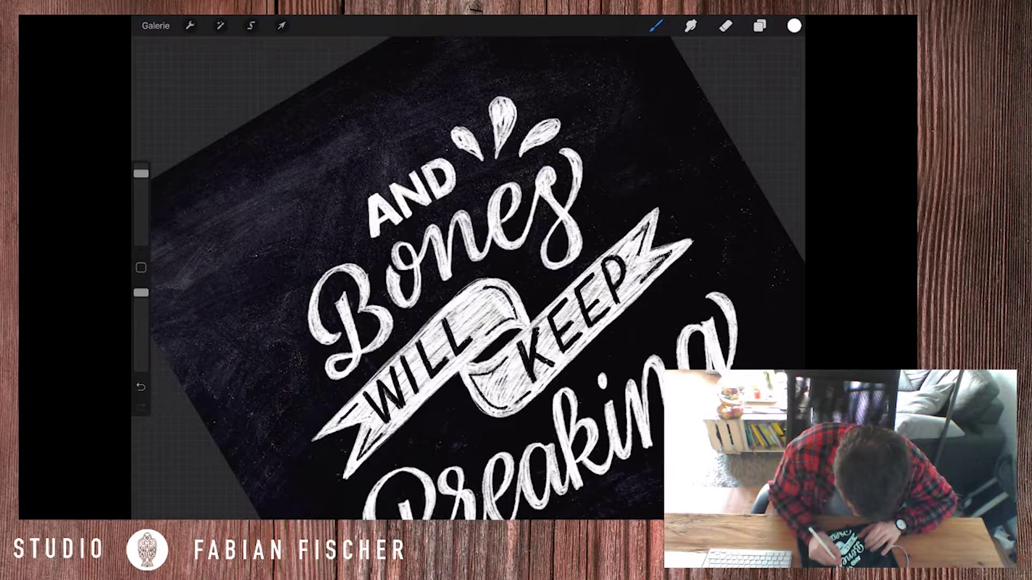
scroll(467, 280, "down", 3)
scroll(419, 301, "up", 3)
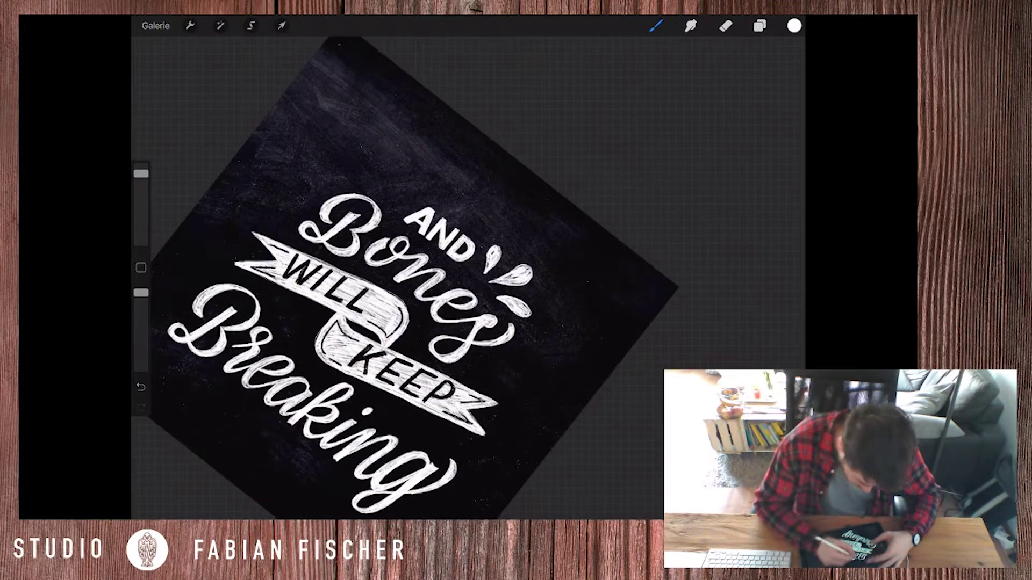
- Draw and chalk-fill a curved drop left of AND, redoing one misdrawn stroke
mouse_move(405, 173)
left_mouse_down()
mouse_move(398, 199)
mouse_move(419, 191)
left_mouse_up()
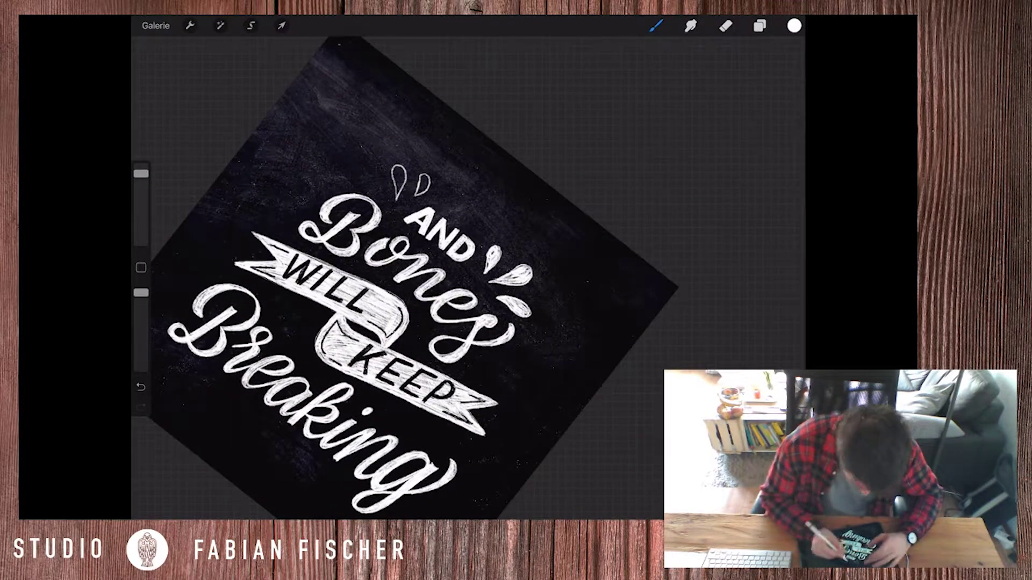
key("ctrl+z")
key("ctrl+z")
key("ctrl+z")
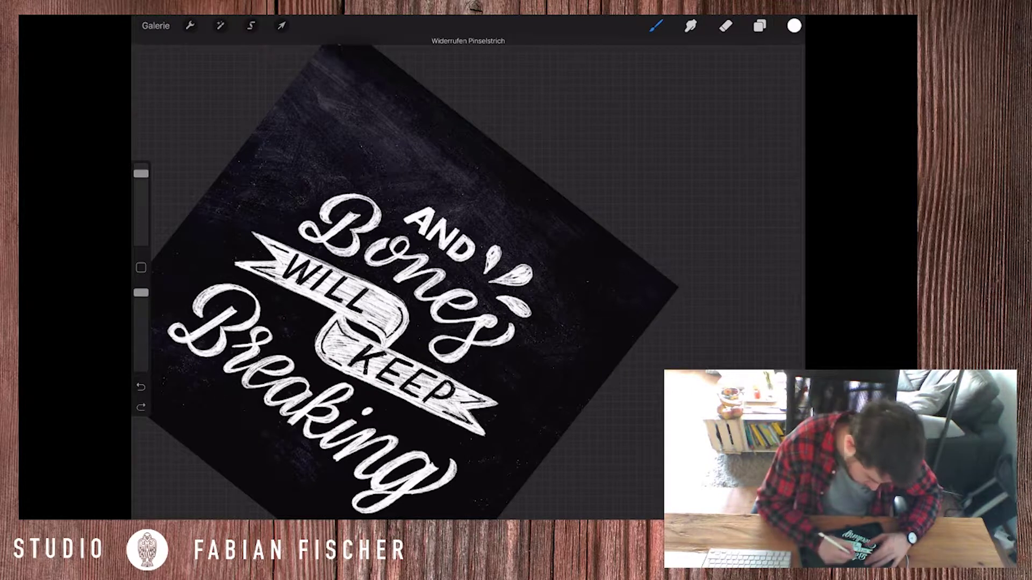
mouse_move(375, 171)
left_mouse_down()
mouse_move(392, 201)
mouse_move(407, 203)
left_mouse_up()
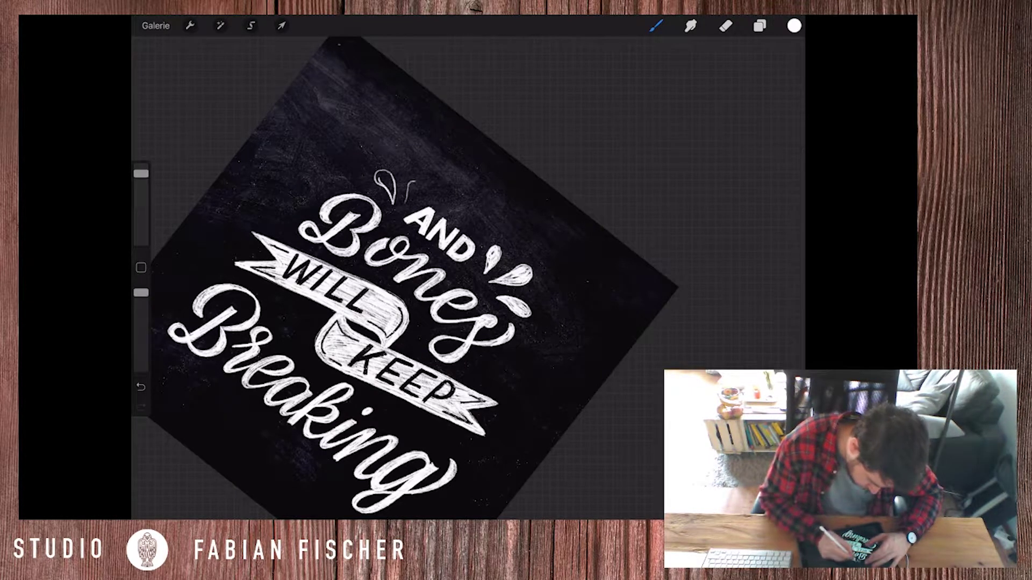
scroll(468, 279, "down", 3)
scroll(467, 280, "up", 5)
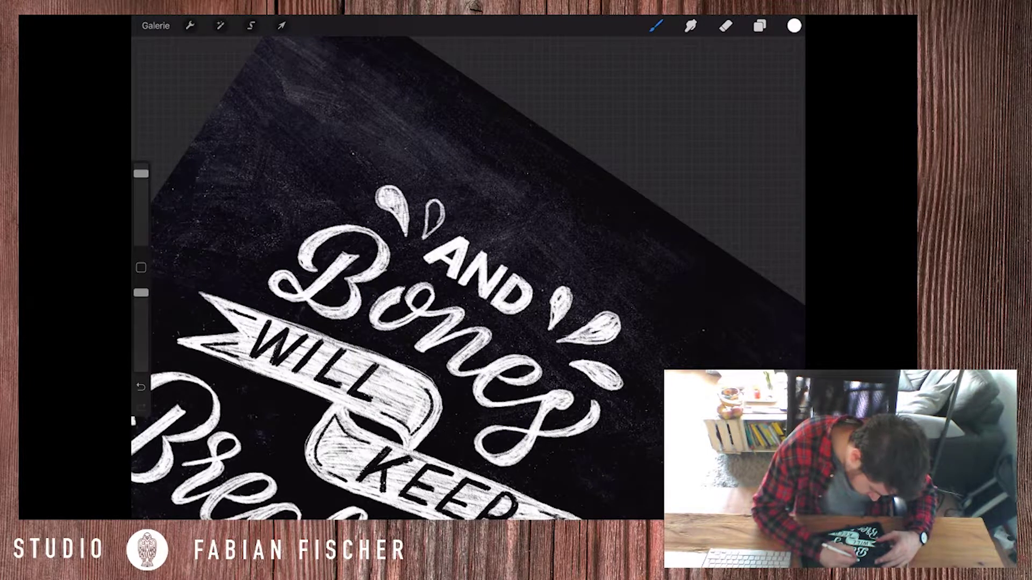
left_click_drag(380, 192, 382, 208)
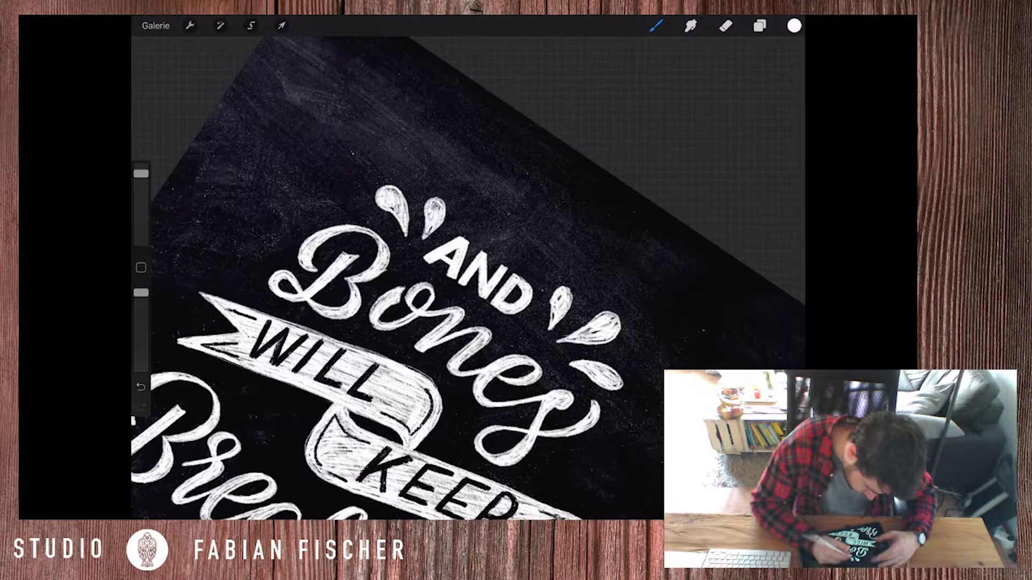
scroll(468, 269, "down", 5)
scroll(467, 269, "up", 1)
- Draw short diagonal chalk accent lines below the ribbon and beside its fold, undoing misfits
left_click_drag(424, 266, 380, 292)
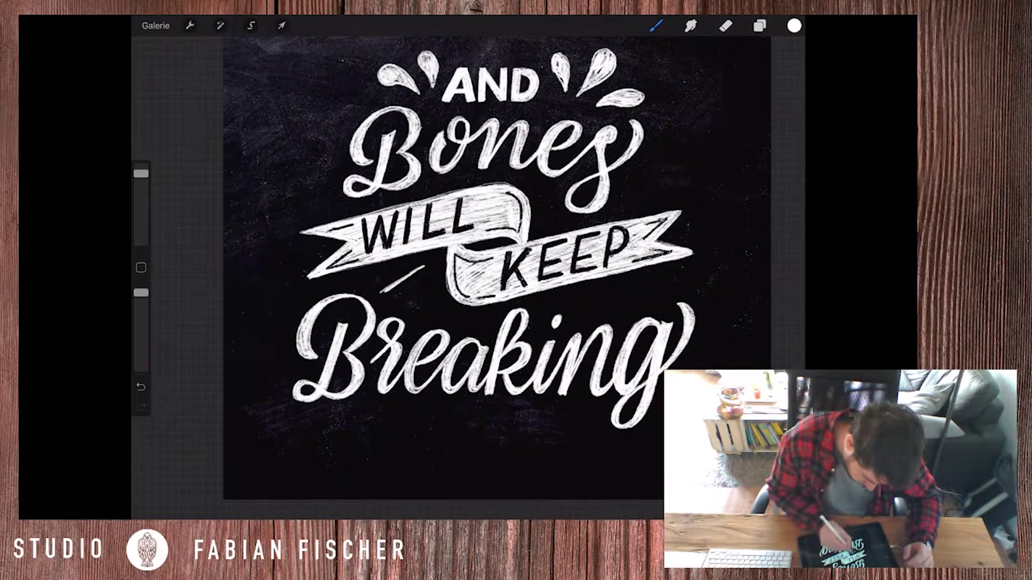
mouse_move(439, 282)
left_mouse_down()
mouse_move(428, 313)
mouse_move(405, 309)
left_mouse_up()
key("ctrl+z")
key("ctrl+z")
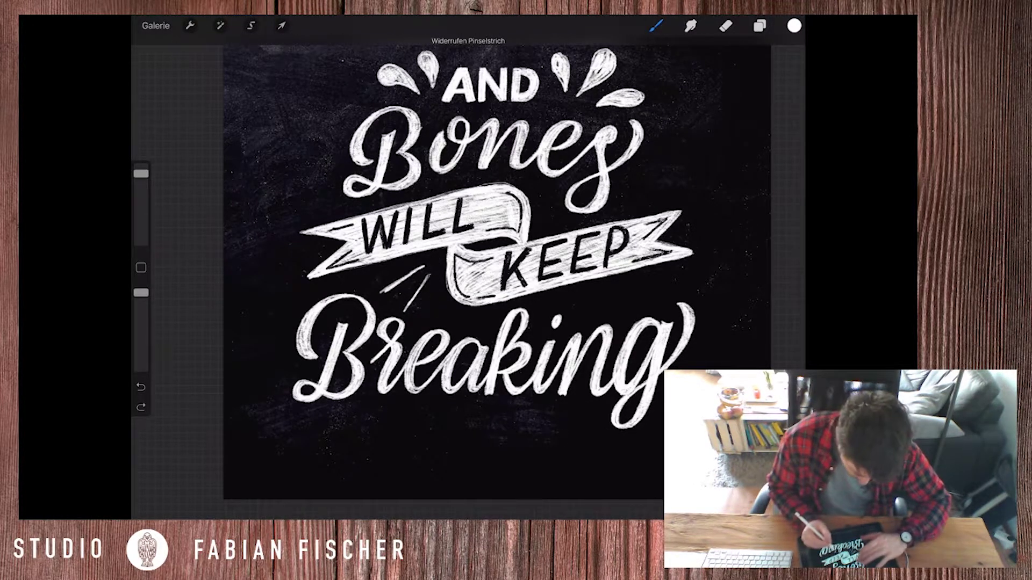
key("ctrl+z")
key("ctrl+z")
left_click_drag(427, 259, 379, 287)
left_click_drag(427, 275, 404, 295)
key("ctrl+z")
key("ctrl+z")
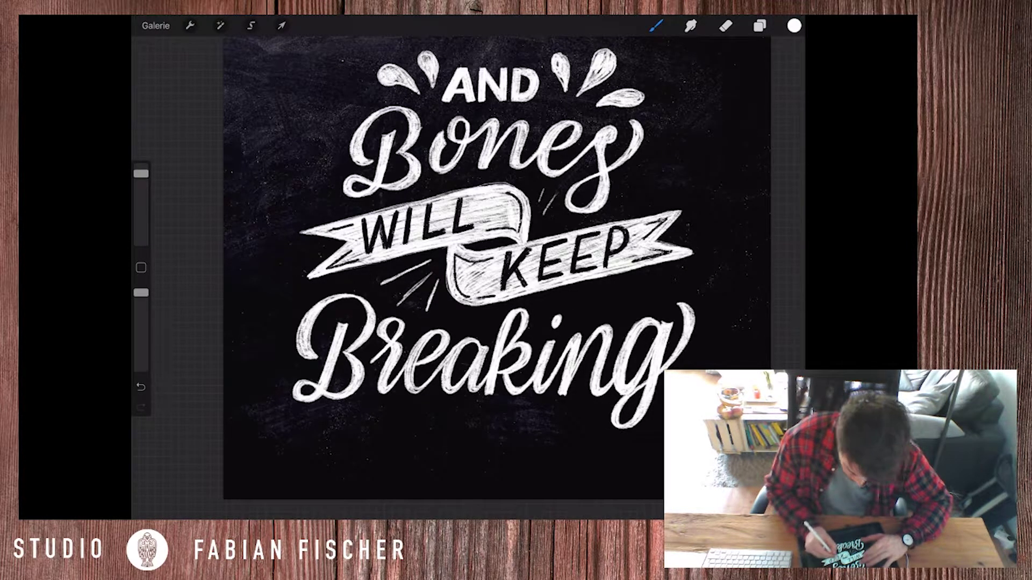
left_click_drag(565, 219, 544, 226)
left_click_drag(543, 185, 535, 211)
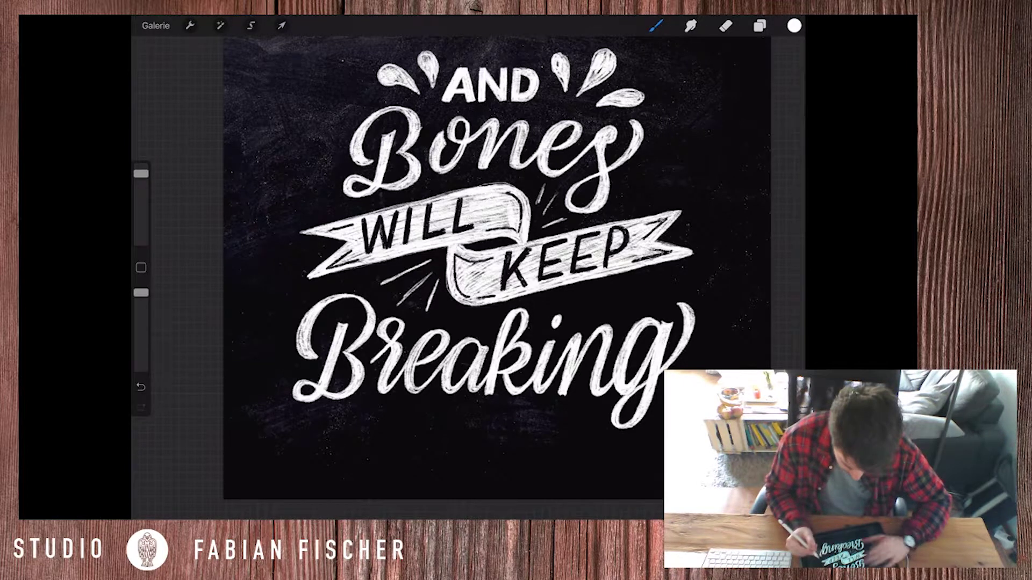
key("ctrl+z")
key("ctrl+z")
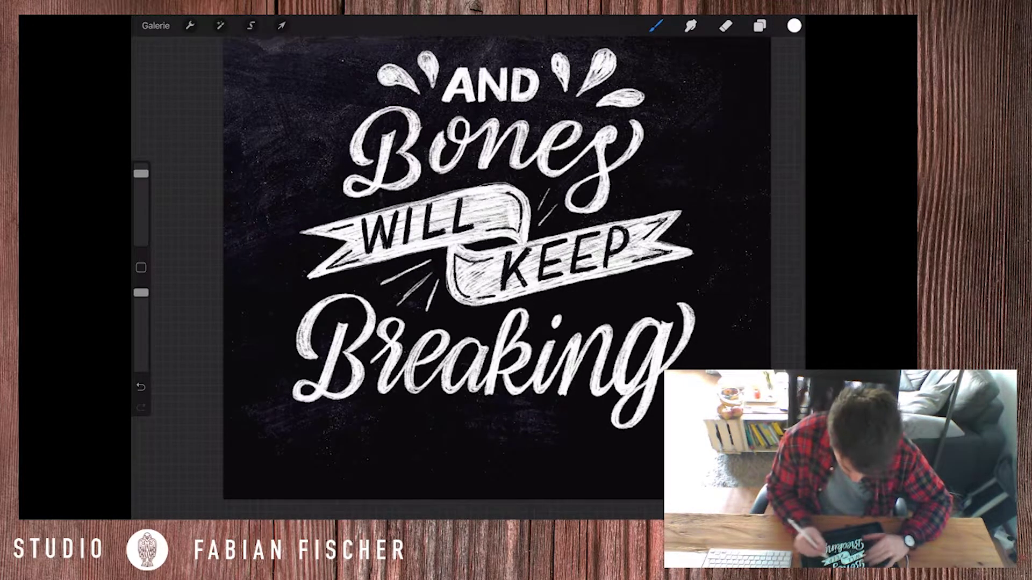
- On the AND layer, erase a dark dot into the N with the eraser
scroll(457, 269, "up", 3)
left_click(759, 25)
left_click(699, 183)
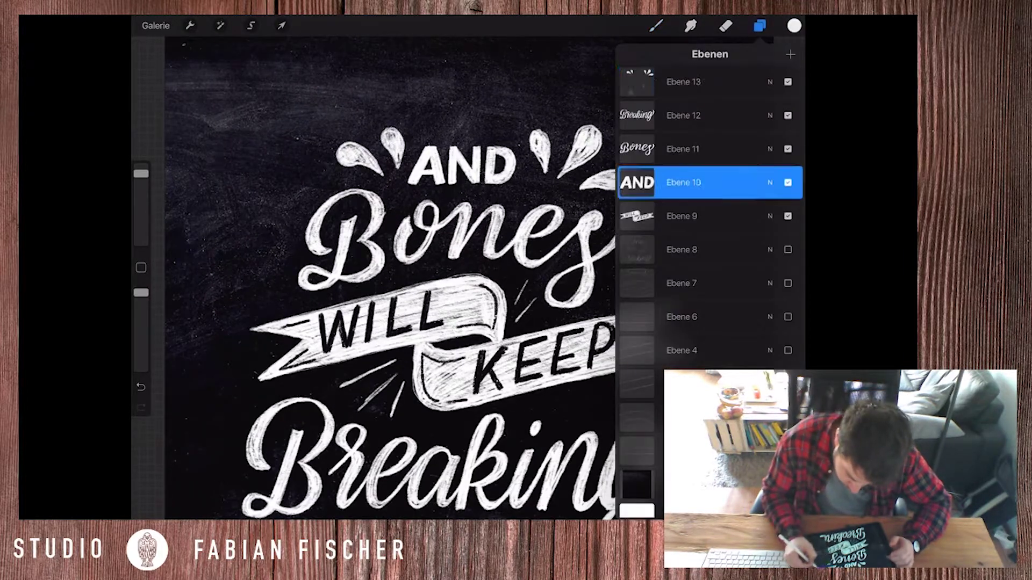
left_click(725, 25)
scroll(409, 269, "up", 3)
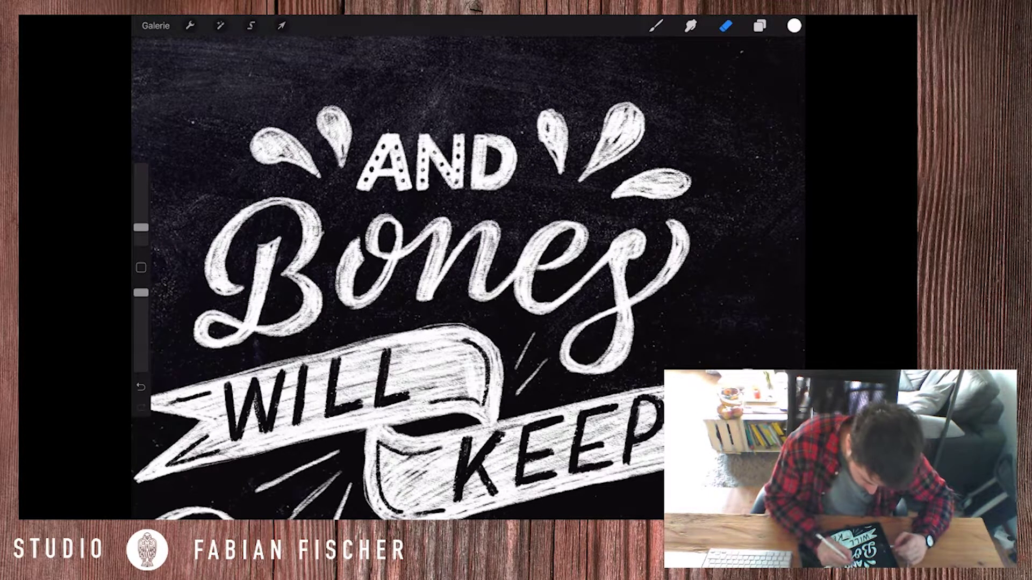
left_click(479, 165)
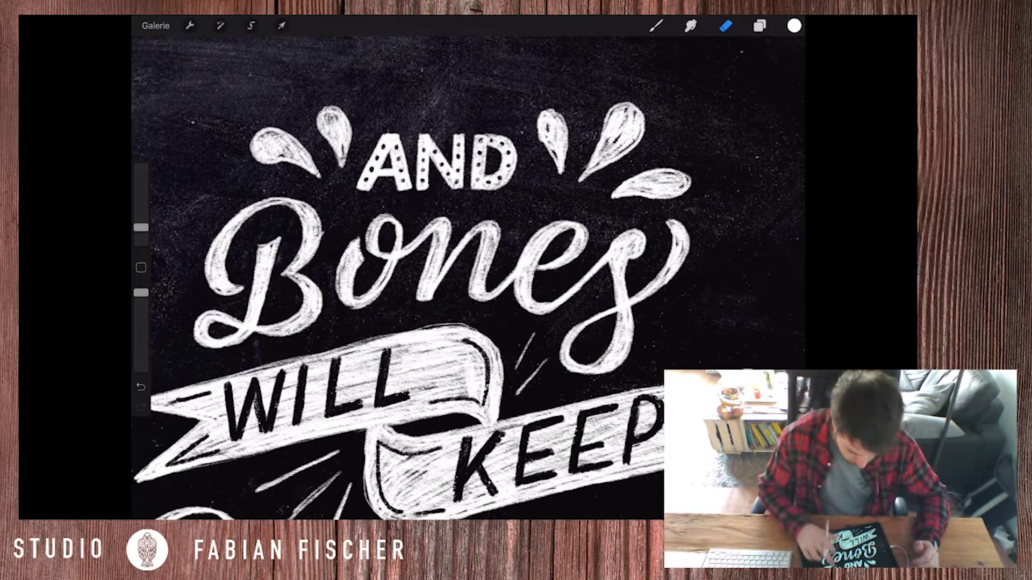
scroll(467, 269, "down", 3)
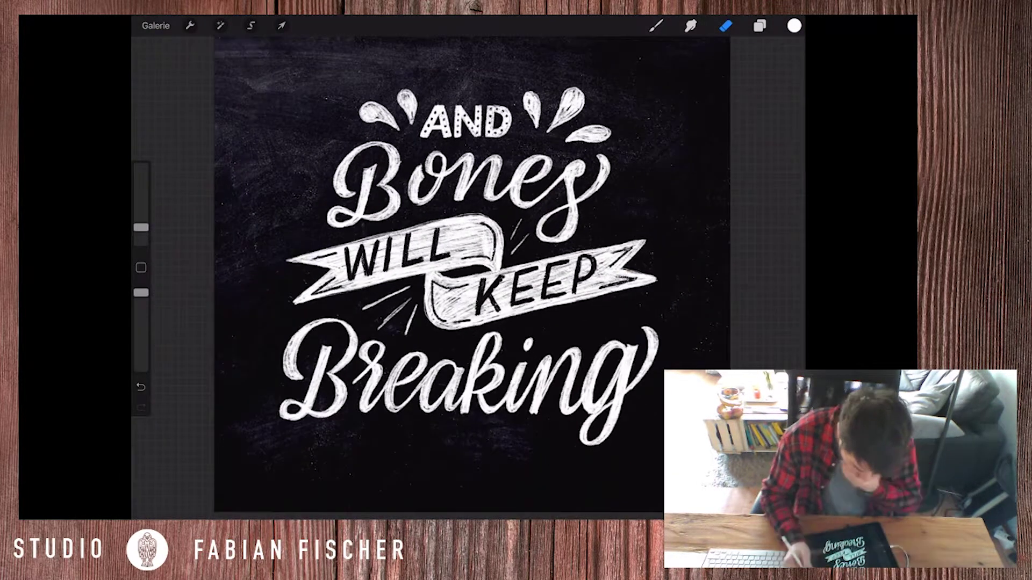
- Add a new empty layer and return to the drawing brush
left_click(760, 25)
left_click(790, 55)
left_click(655, 26)
scroll(467, 269, "up", 3)
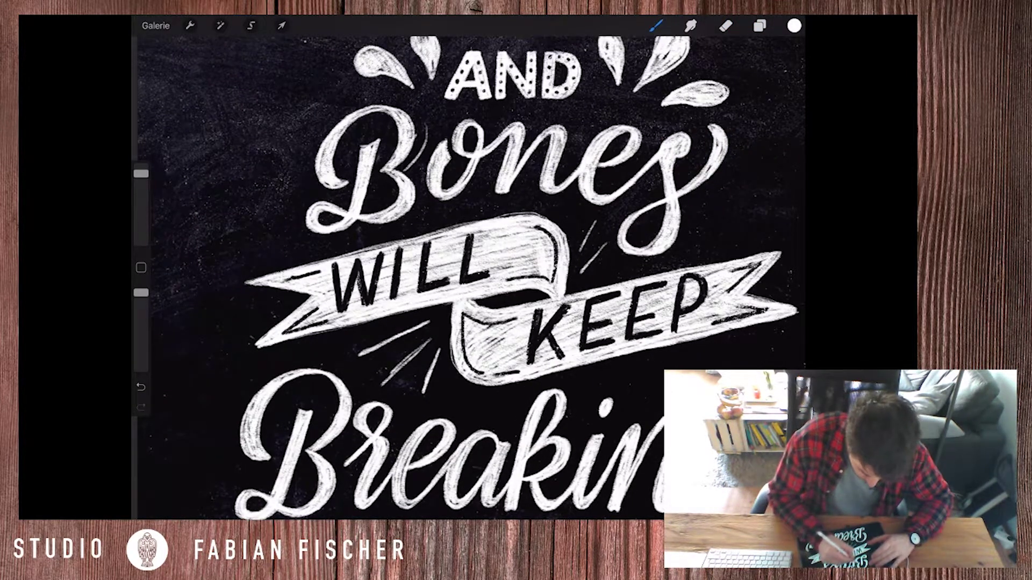
- Undo five recent strokes near Bones, then restore the stroke beside the o
key("ctrl+z")
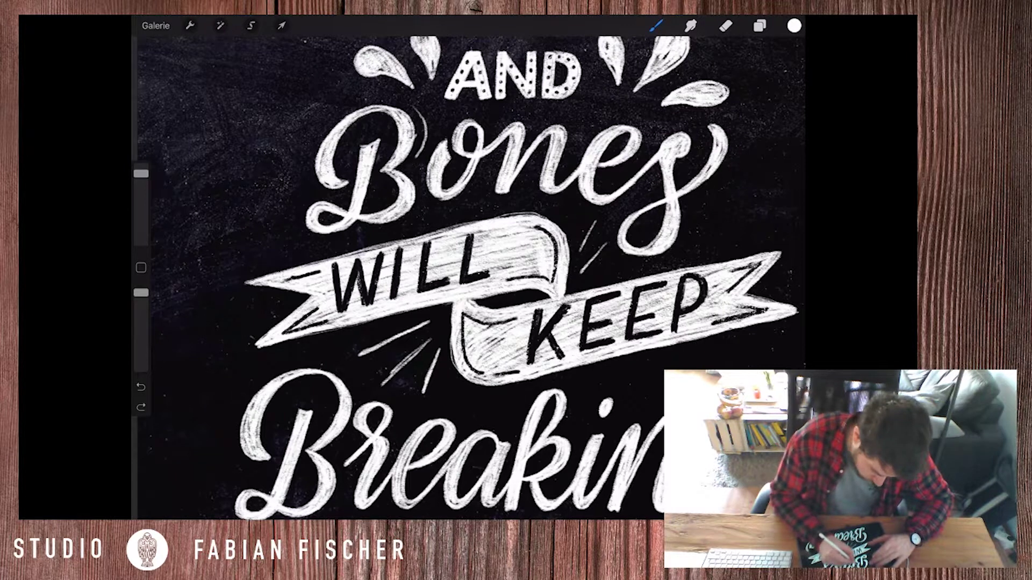
key("ctrl+z")
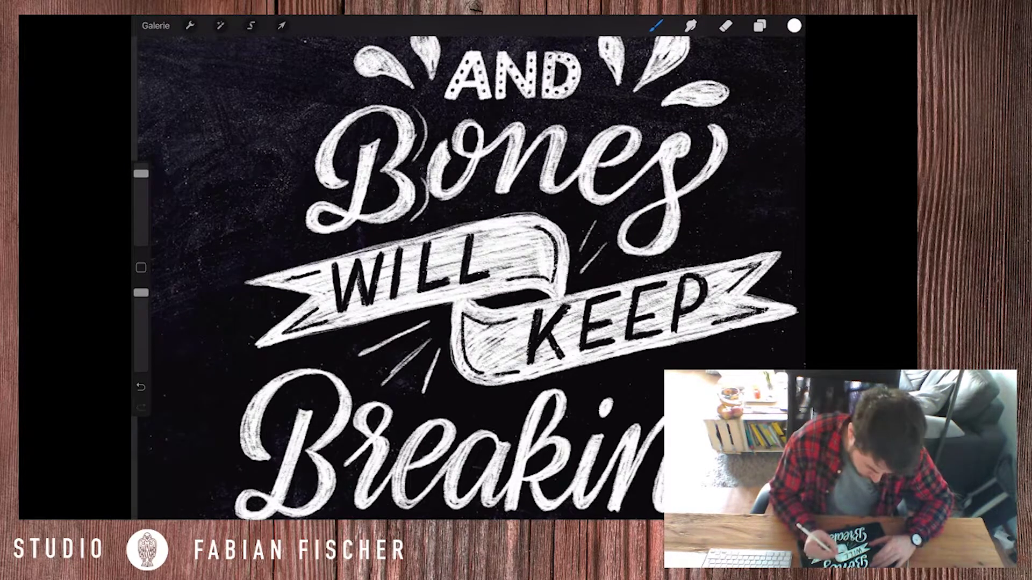
key("ctrl+z")
key("ctrl+z")
key("ctrl+z")
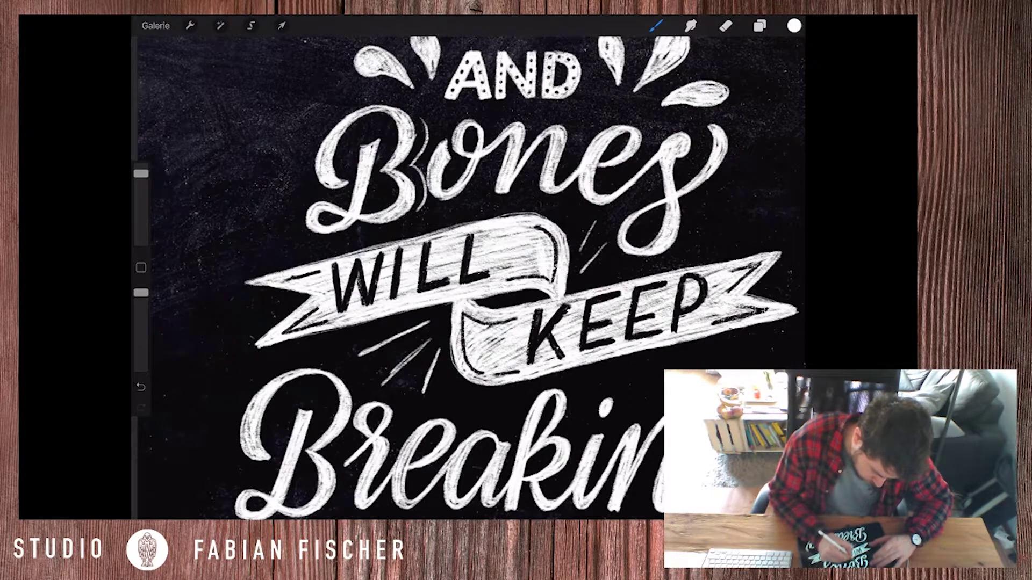
key("ctrl+z")
key("ctrl+z")
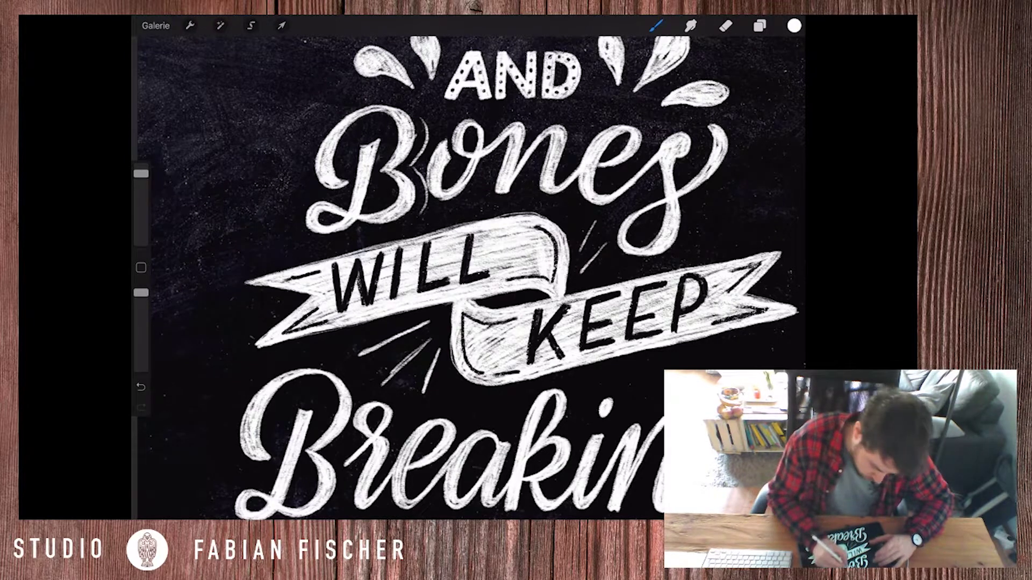
key("ctrl+z")
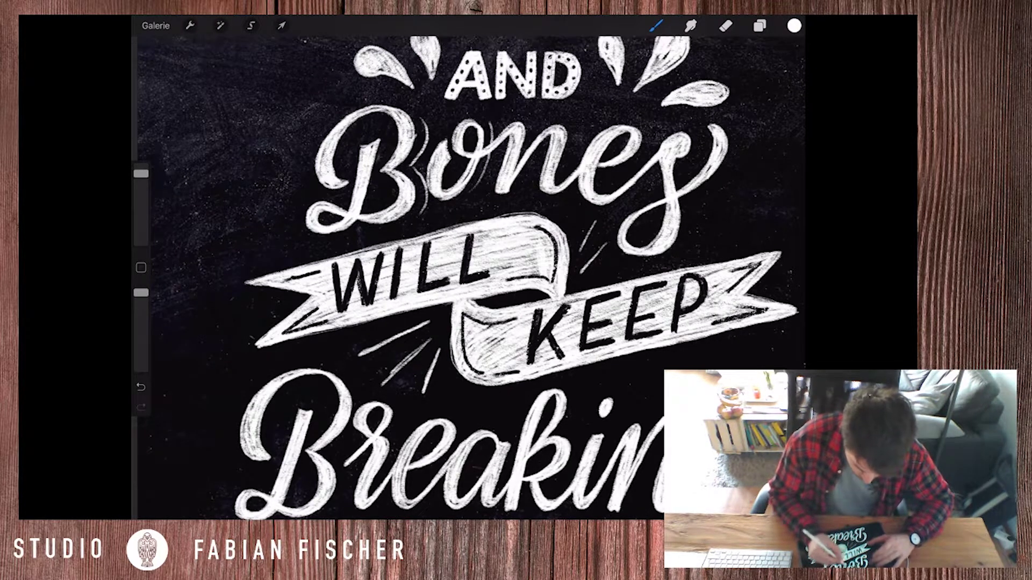
key("ctrl+shift+z")
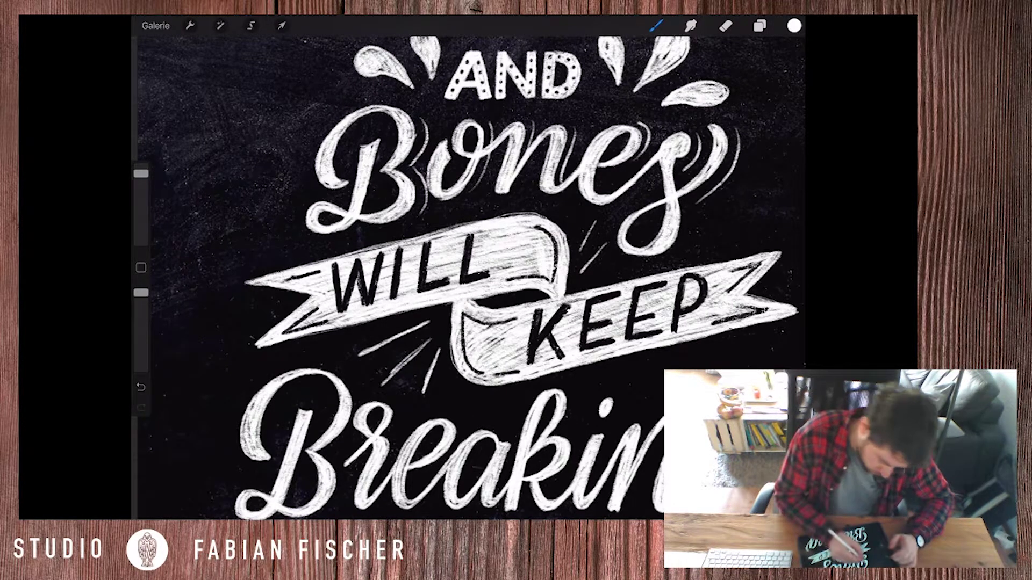
scroll(427, 264, "down", 5)
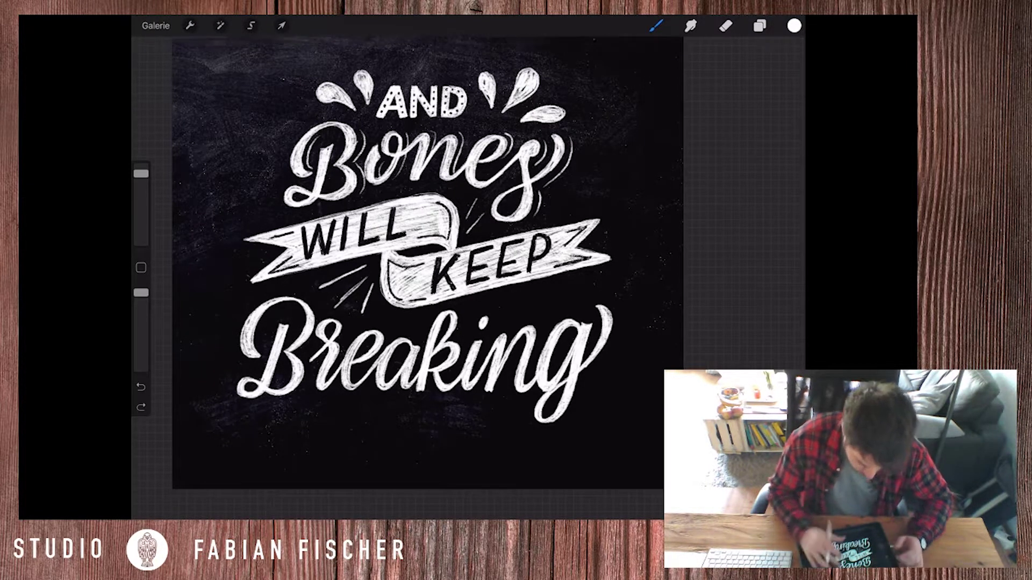
- Hatch chalk shadow strokes under the ribbon's left end and beneath WILL
scroll(419, 263, "up", 3)
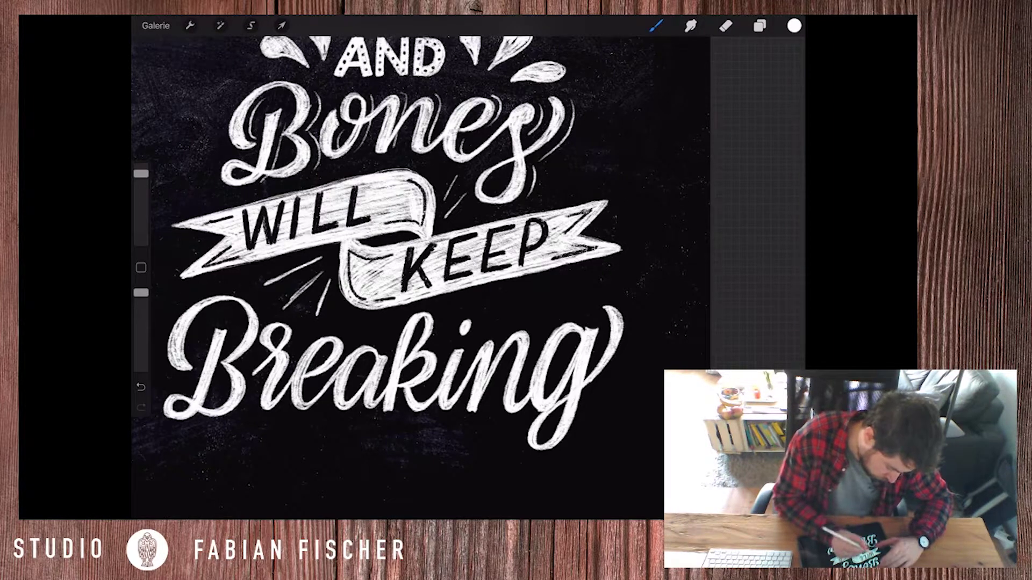
scroll(419, 263, "down", 3)
scroll(419, 263, "up", 4)
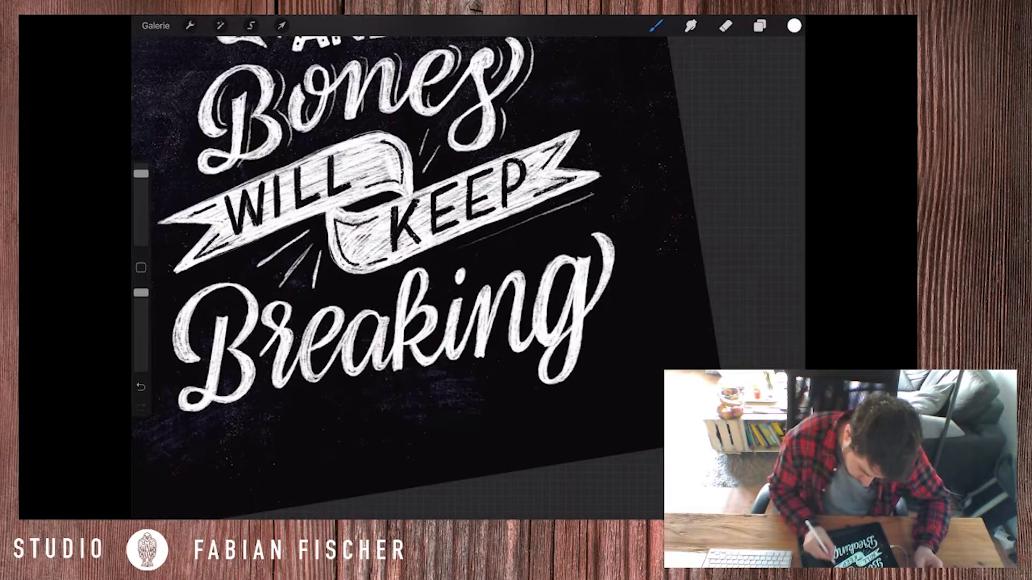
scroll(419, 264, "down", 3)
scroll(419, 263, "up", 2)
scroll(408, 236, "down", 1)
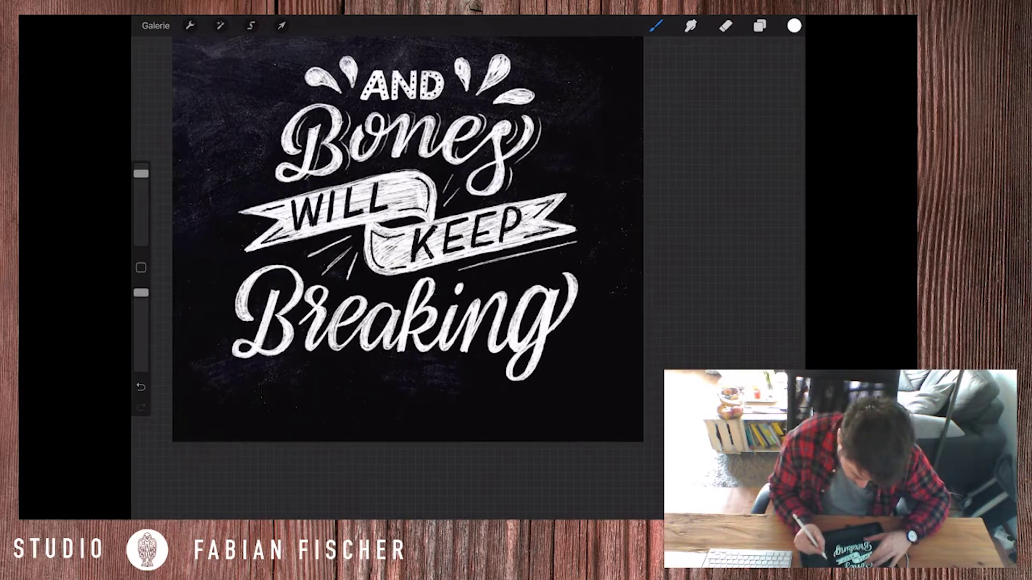
scroll(408, 236, "up", 2)
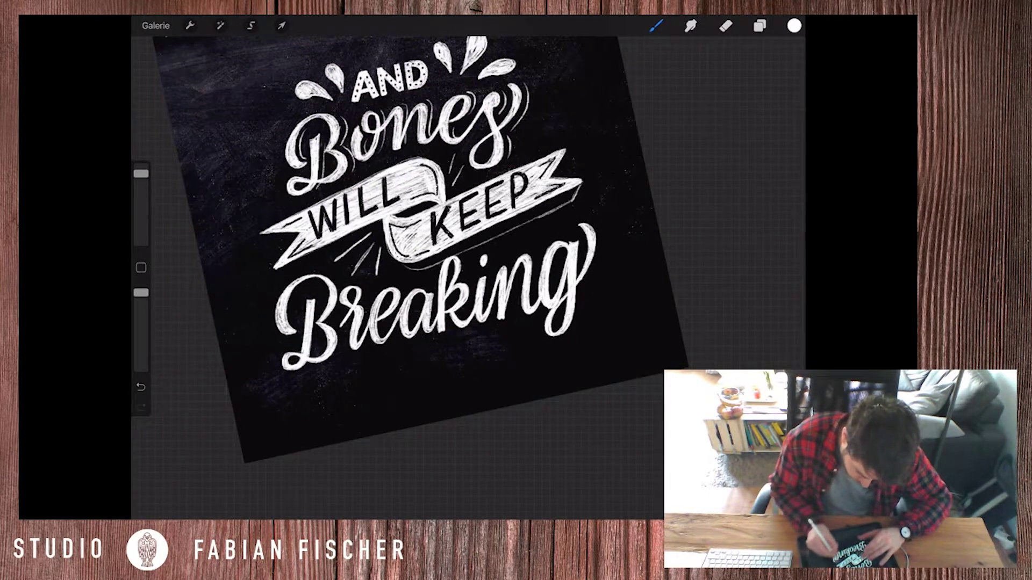
left_click_drag(360, 240, 272, 281)
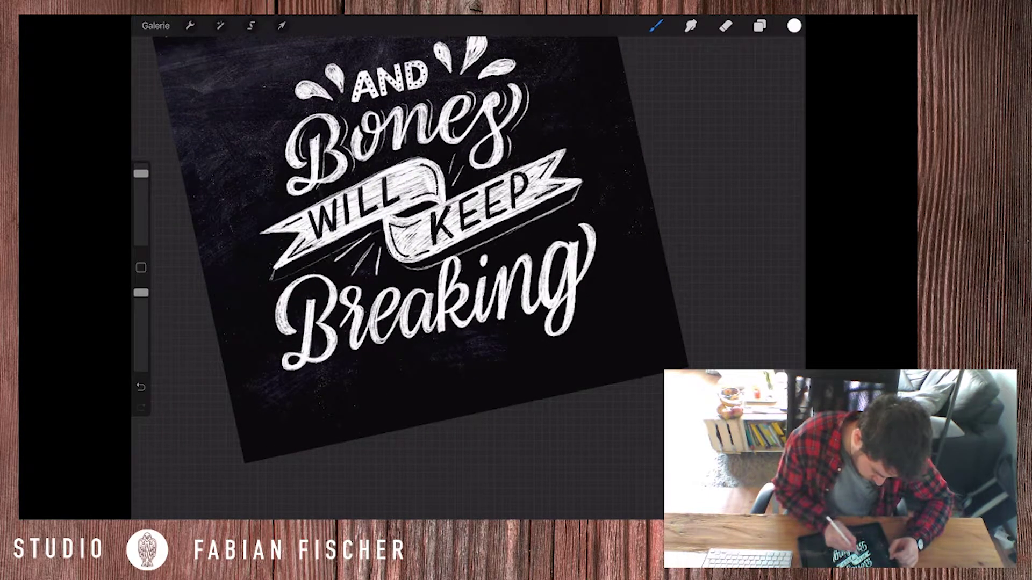
left_click_drag(334, 247, 284, 275)
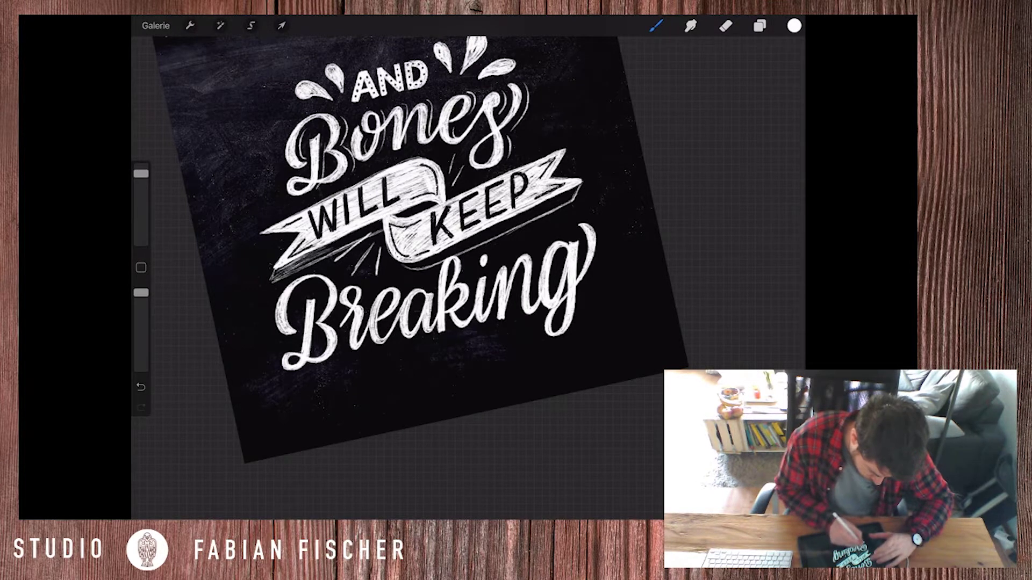
left_click_drag(379, 225, 332, 251)
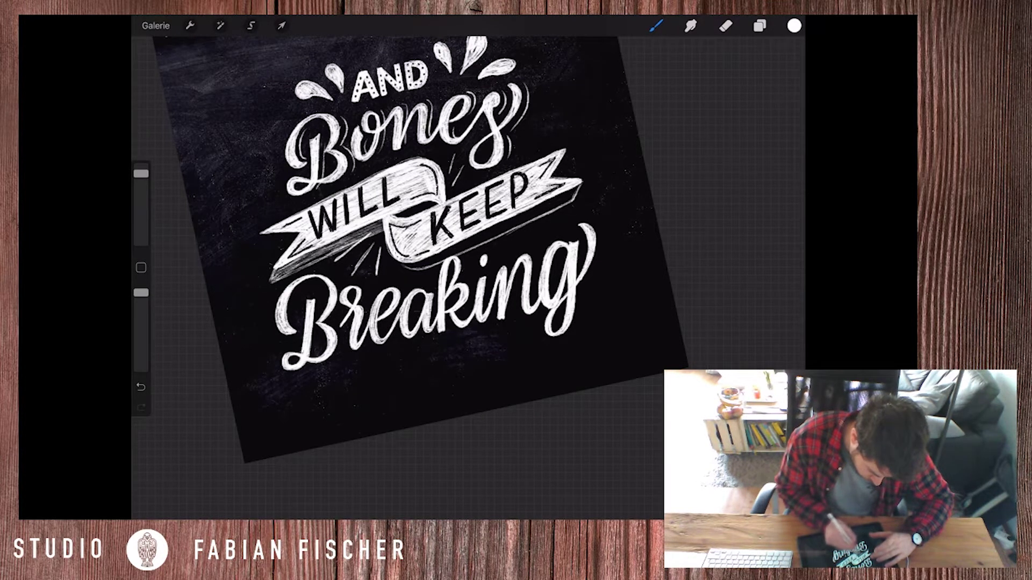
- Hatch shadow strokes along the ribbon below KEEP and touch up the left tail
left_click_drag(454, 251, 410, 268)
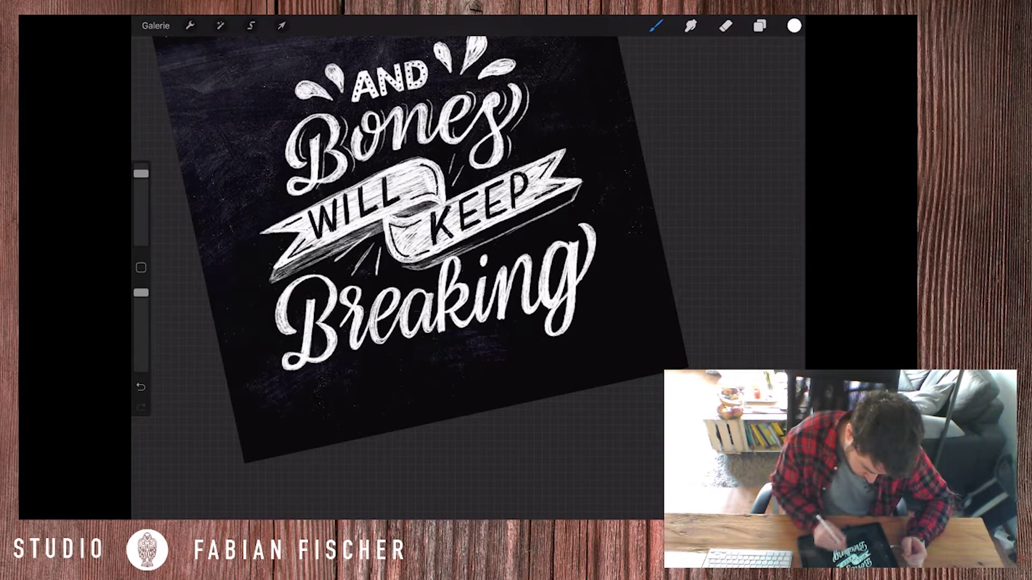
mouse_move(515, 217)
left_mouse_down()
mouse_move(419, 266)
mouse_move(462, 250)
left_mouse_up()
left_click_drag(564, 193, 484, 236)
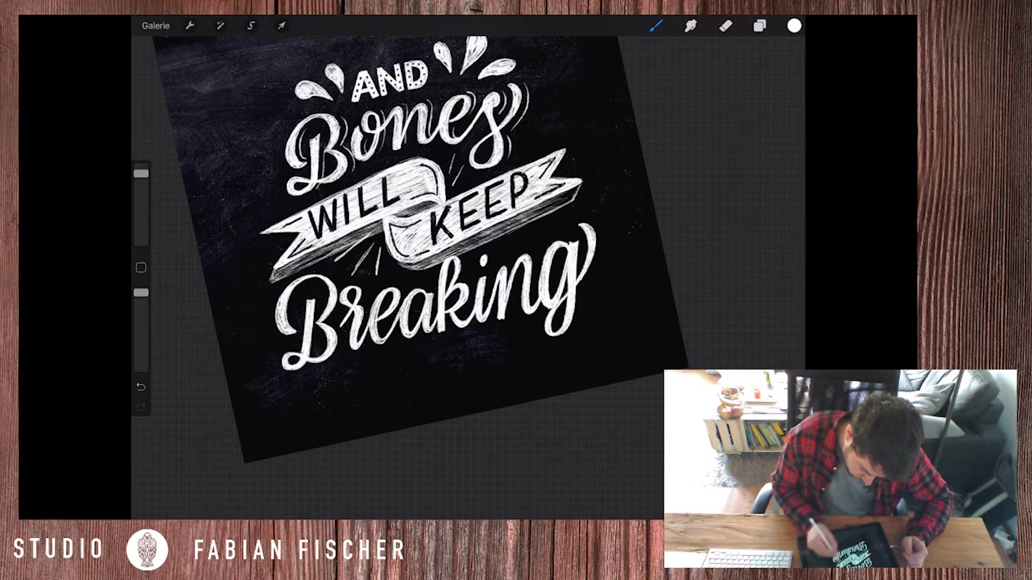
left_click_drag(561, 203, 487, 231)
scroll(408, 247, "down", 5)
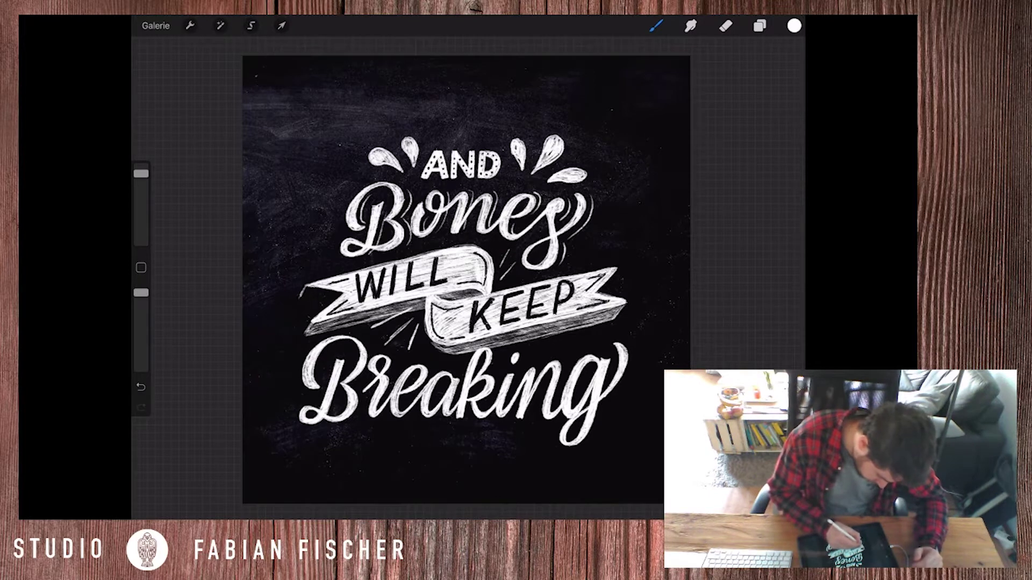
scroll(468, 268, "up", 5)
mouse_move(371, 245)
left_mouse_down()
mouse_move(332, 277)
mouse_move(342, 268)
left_mouse_up()
scroll(467, 268, "down", 5)
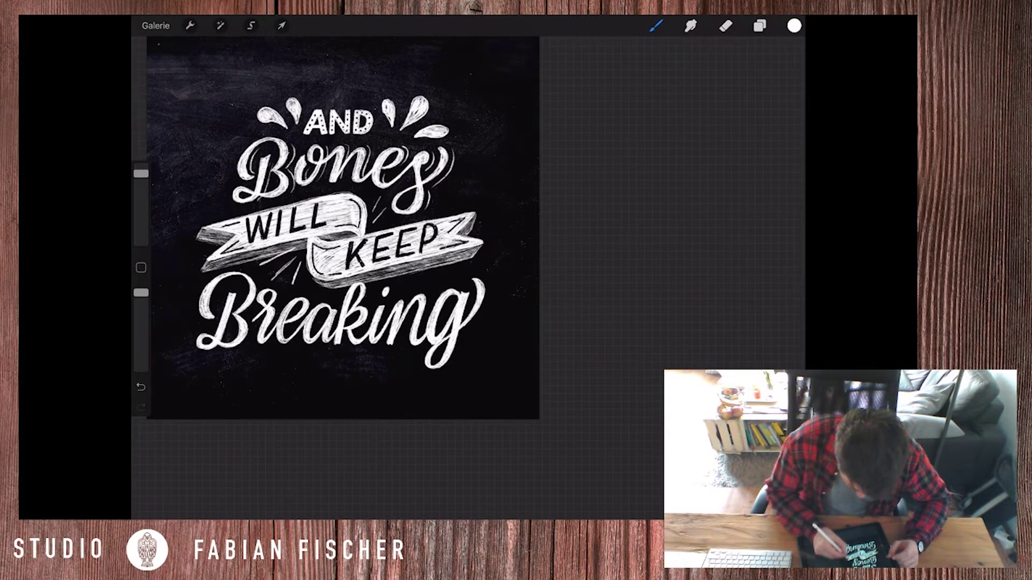
- Switch to the eraser to remove the short accent lines under the ribbon's left part
scroll(344, 226, "down", 2)
scroll(376, 258, "up", 3)
left_click(759, 25)
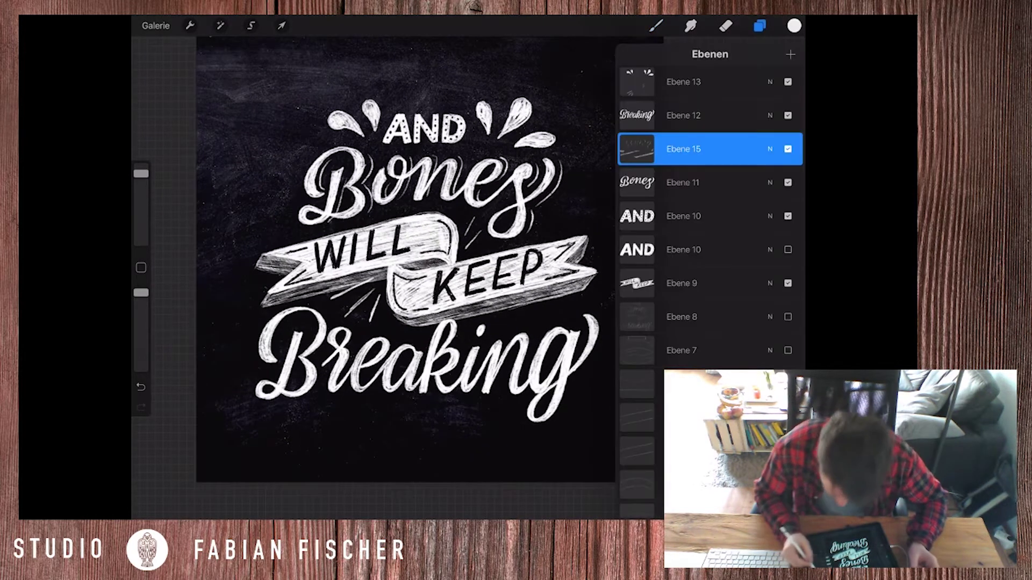
left_click(725, 25)
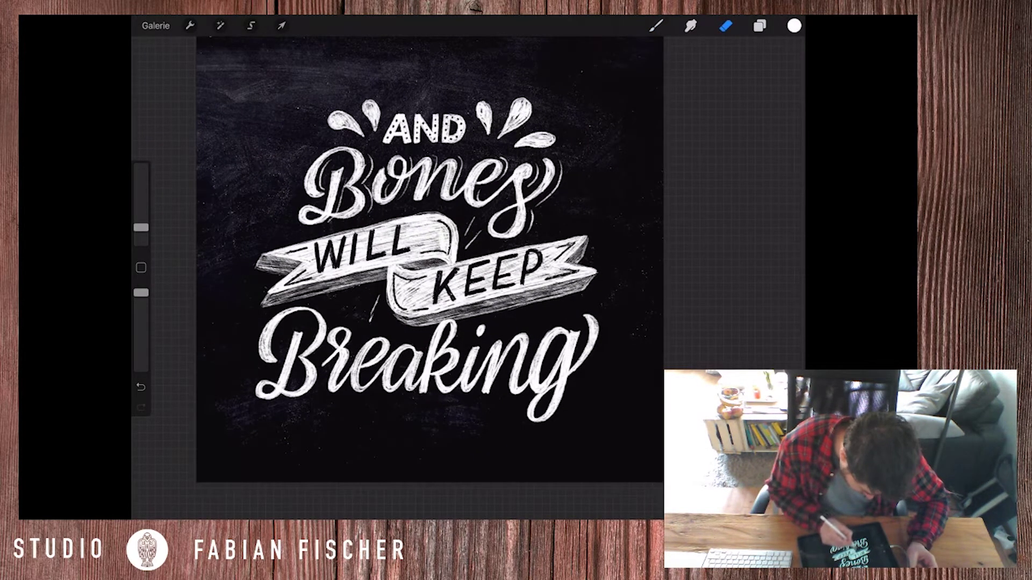
scroll(430, 258, "down", 3)
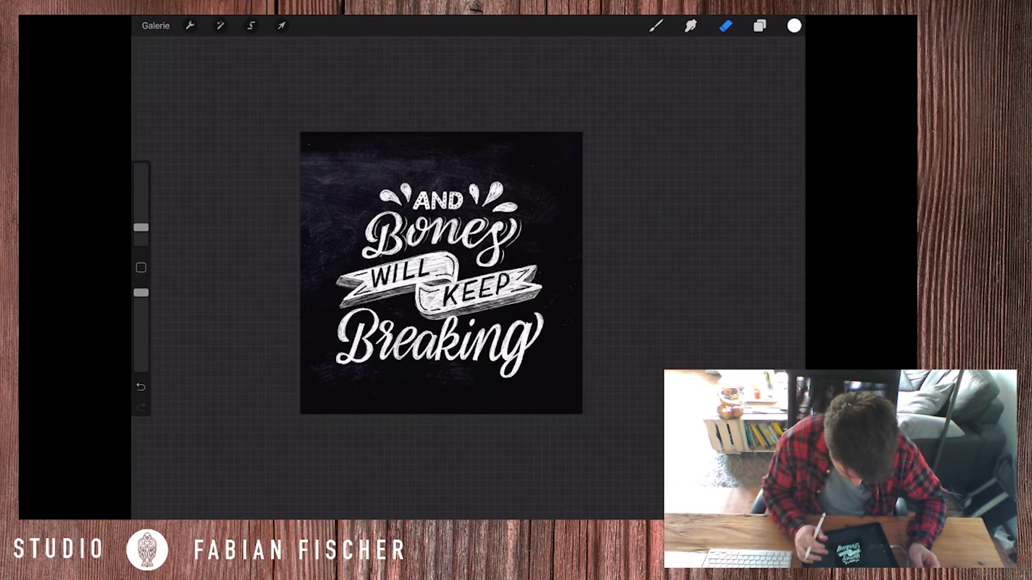
scroll(437, 274, "up", 3)
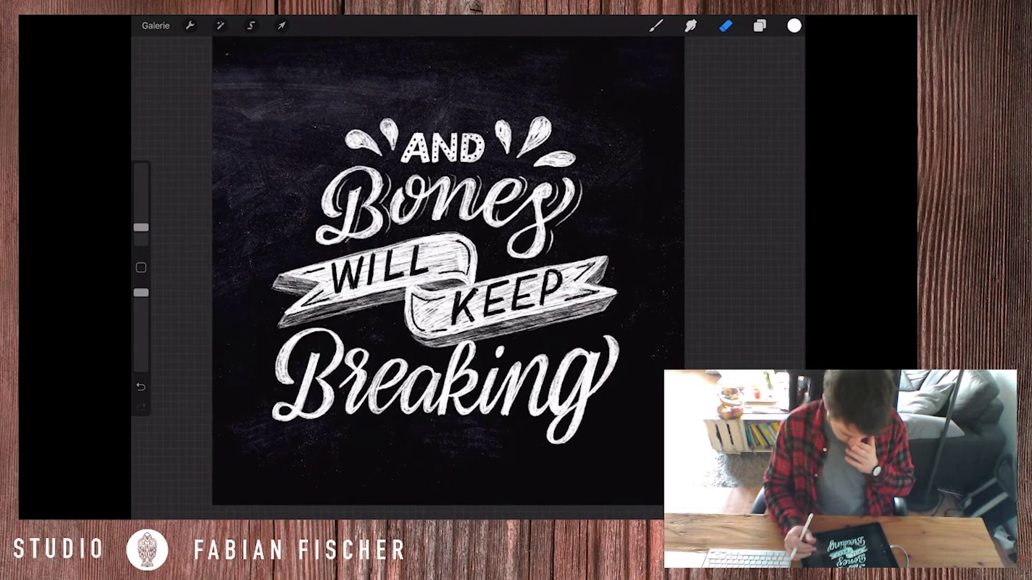
scroll(437, 274, "up", 3)
scroll(437, 274, "up", 2)
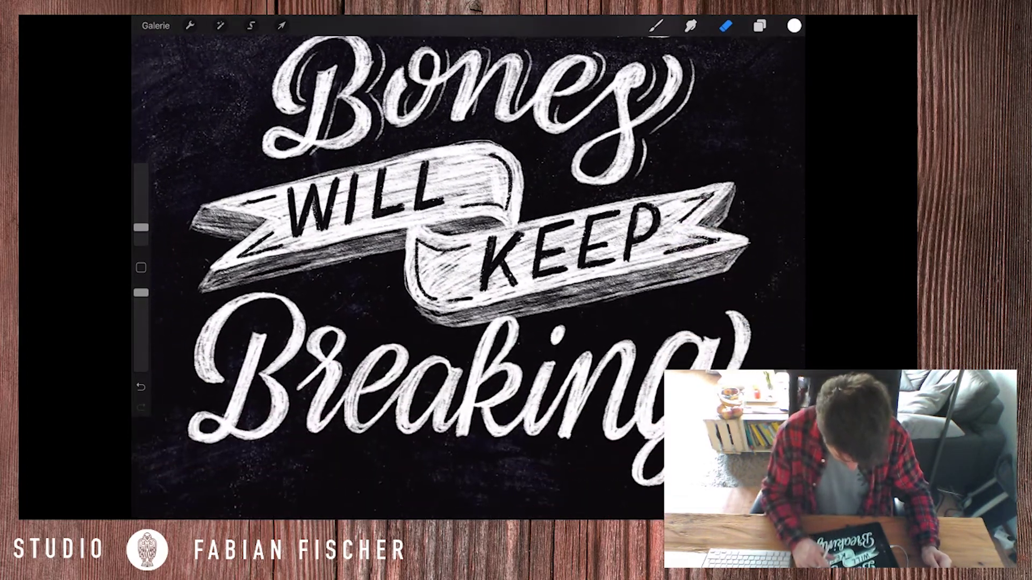
scroll(465, 273, "down", 3)
scroll(465, 272, "down", 2)
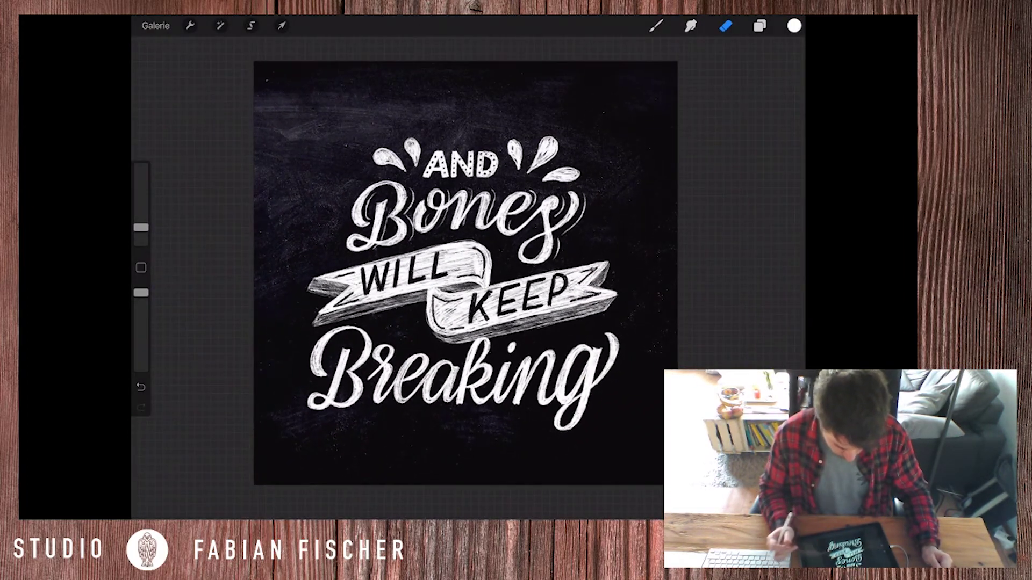